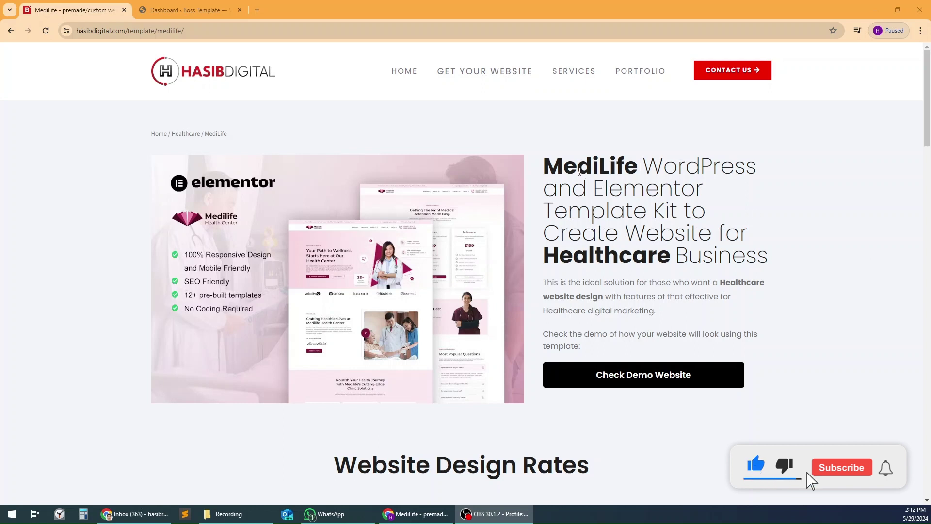
# Step: Open the MediLife template's demo website in a new tab and switch to it
pyautogui.moveTo(546, 167)
pyautogui.mouseDown()
pyautogui.moveTo(565, 188)
pyautogui.moveTo(779, 262)
pyautogui.mouseUp()
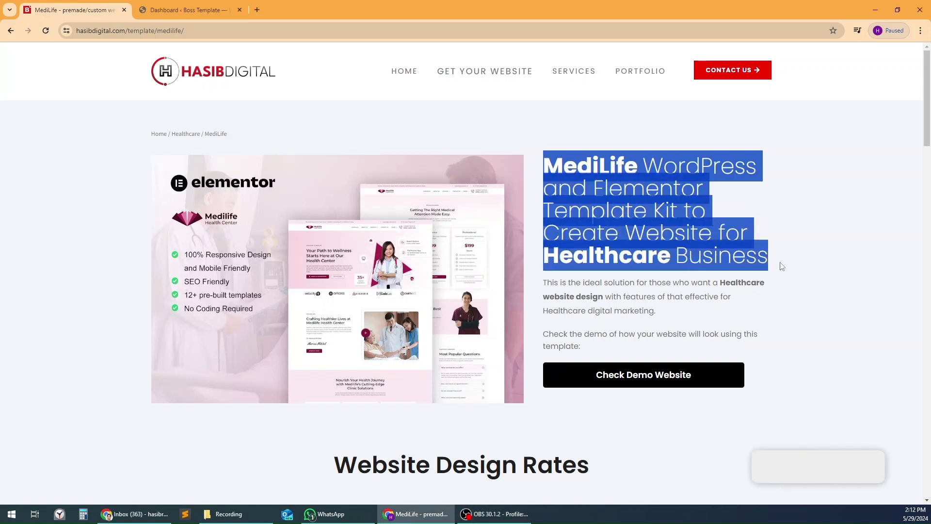
pyautogui.click(828, 253)
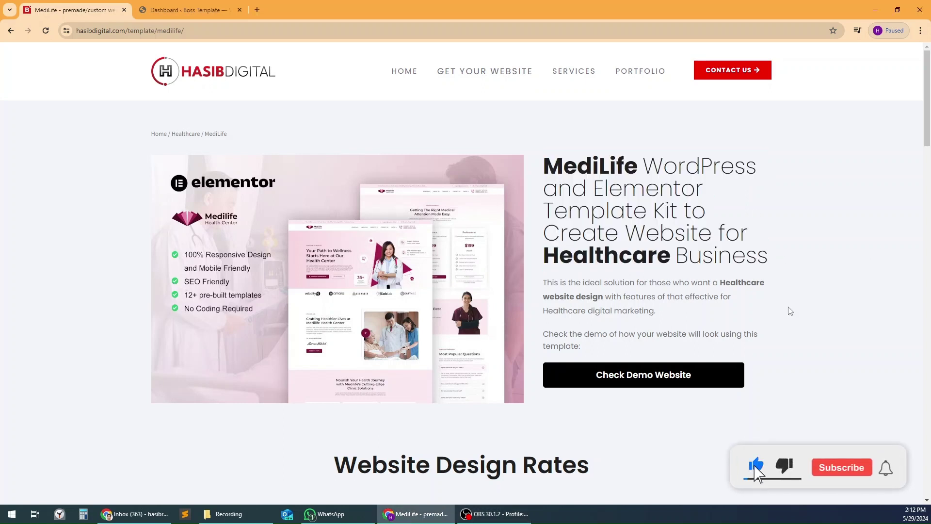
pyautogui.rightClick(594, 376)
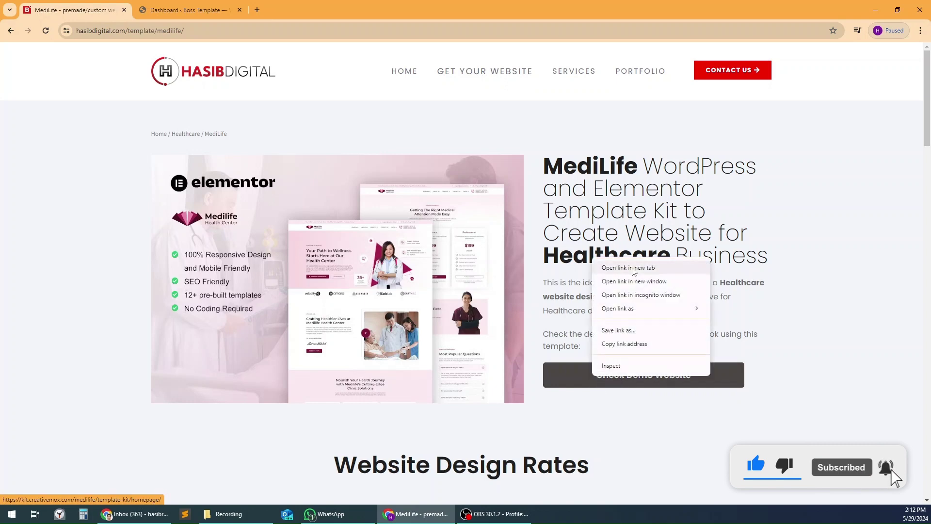
pyautogui.click(628, 268)
pyautogui.hotkey('ctrl', 'Tab')
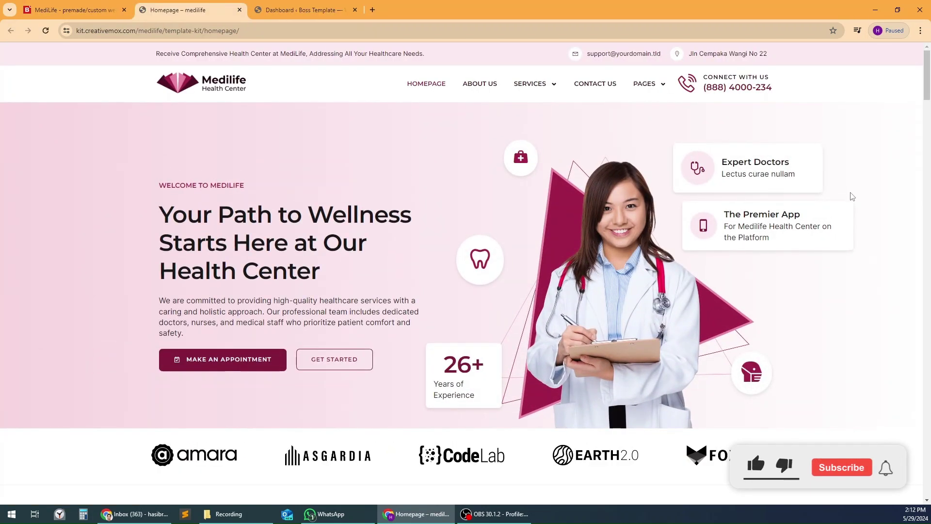
# Step: Look through the MediLife demo homepage from the hero section down to the footer
pyautogui.scroll(-6, 853, 196)
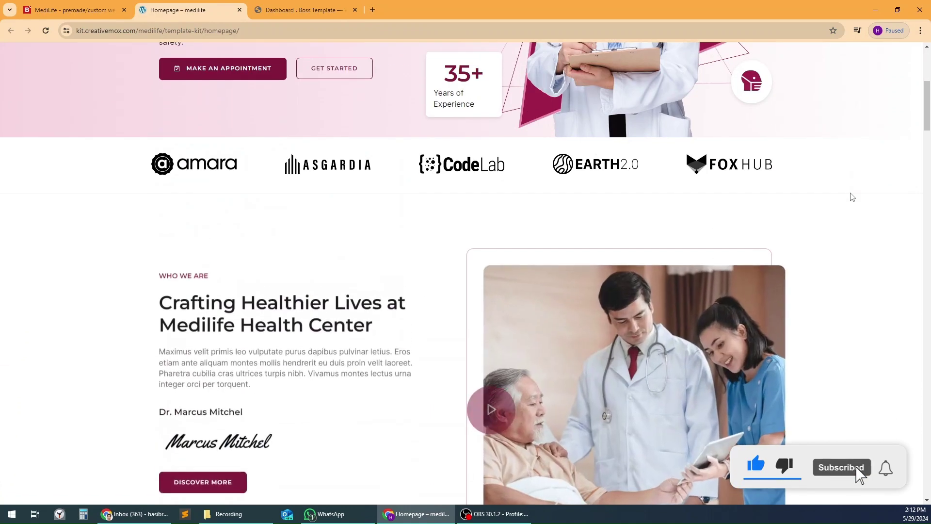
pyautogui.scroll(-12, 852, 196)
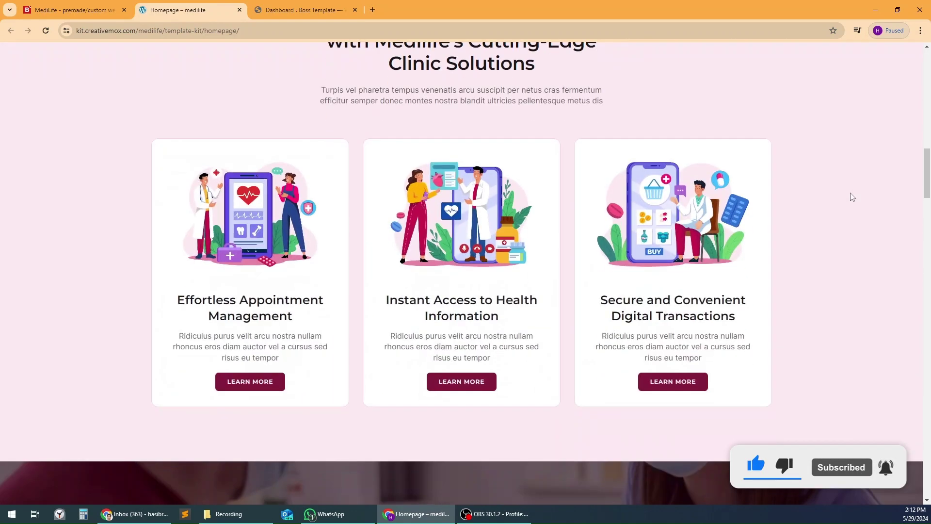
pyautogui.scroll(-16, 853, 196)
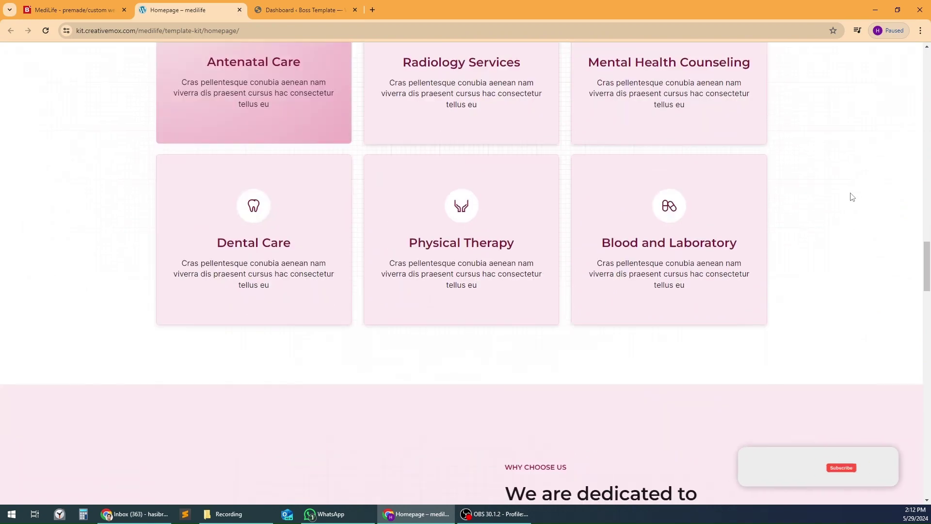
pyautogui.scroll(-15, 852, 196)
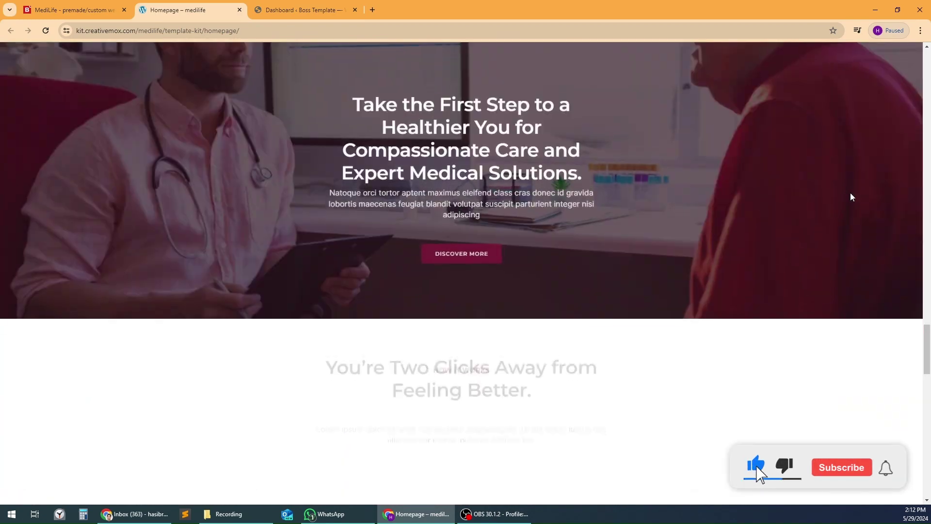
pyautogui.scroll(-13, 851, 196)
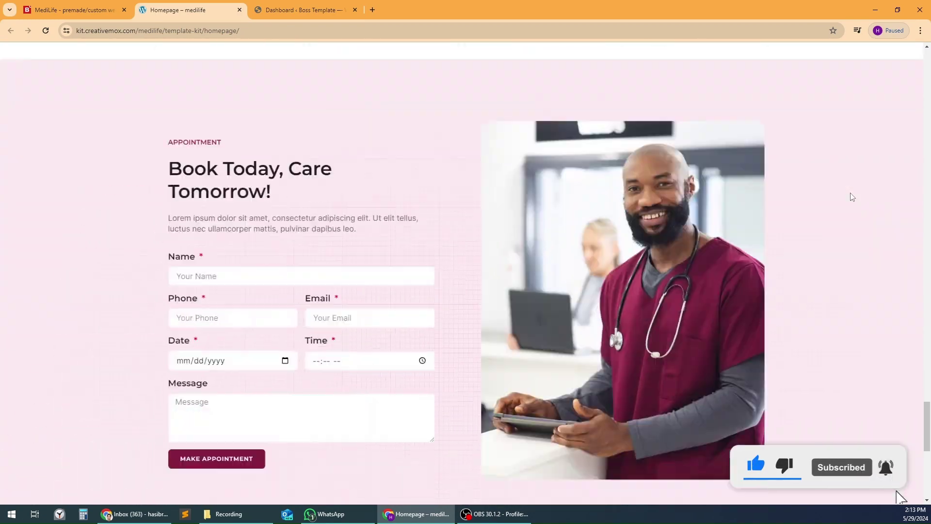
pyautogui.scroll(-8, 852, 197)
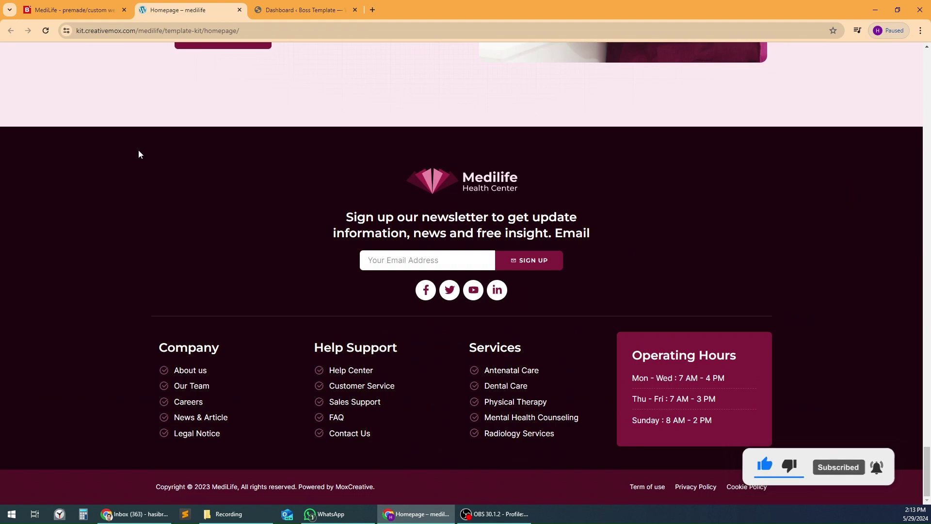
# Step: Return to the MediLife template page and open its Envato Elements source link in a new tab
pyautogui.click(64, 10)
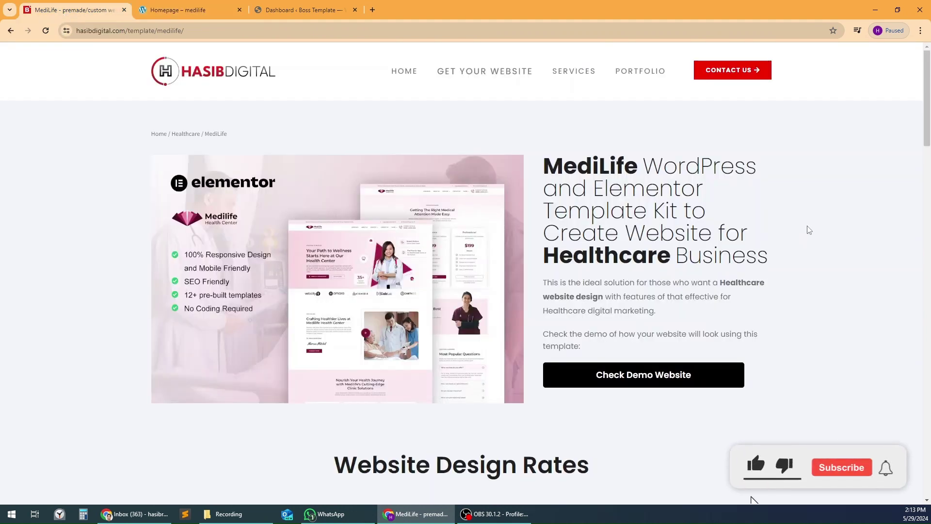
pyautogui.scroll(-12, 809, 230)
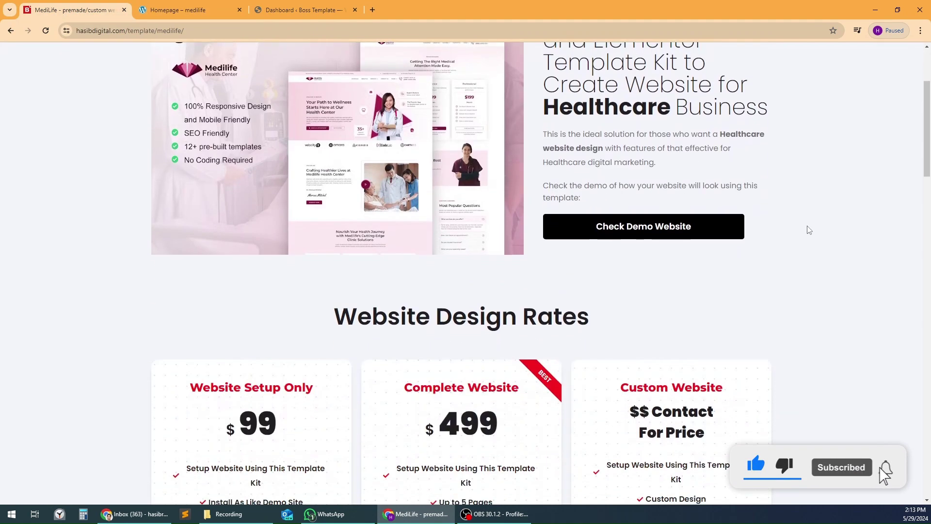
pyautogui.scroll(-4, 812, 235)
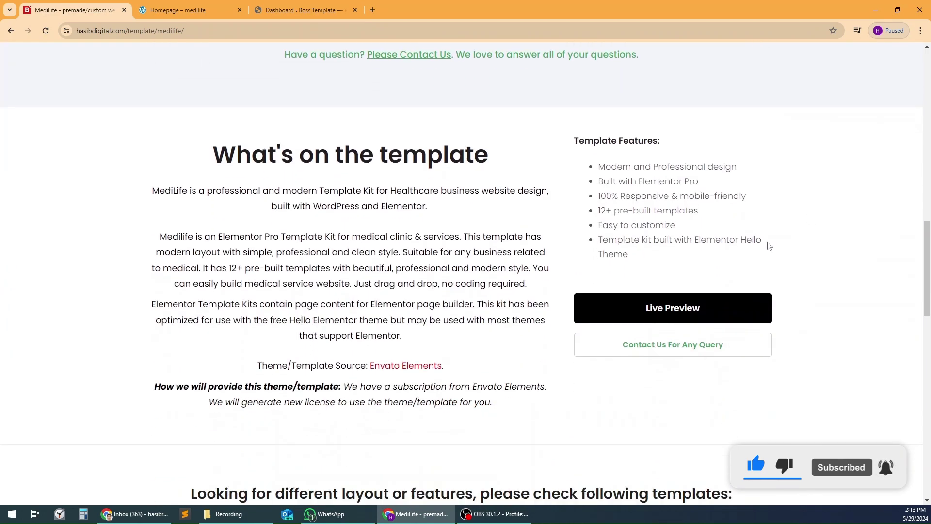
pyautogui.rightClick(413, 371)
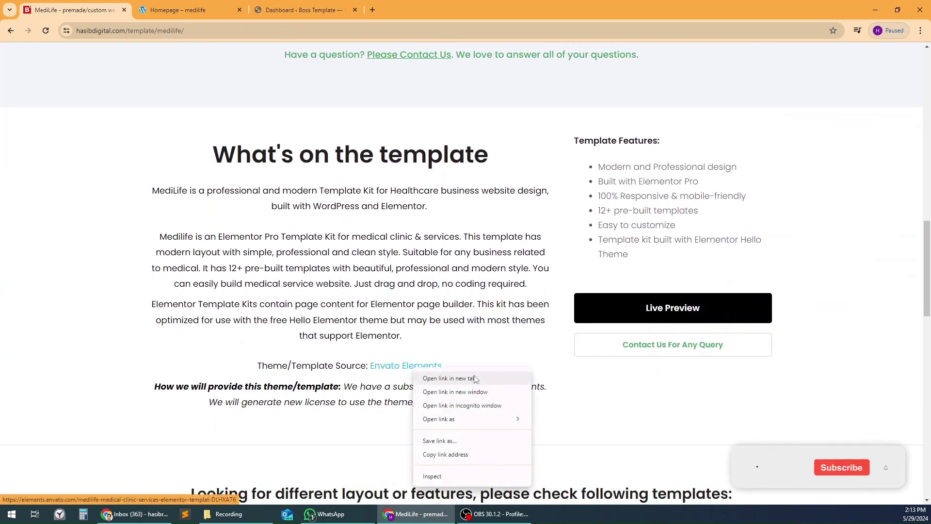
pyautogui.press('Escape')
pyautogui.click(422, 372)
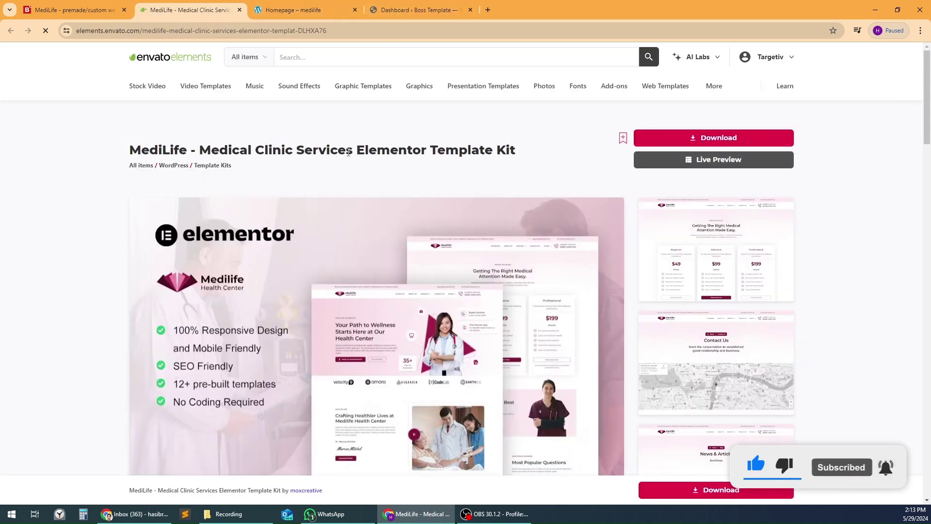
# Step: Search Google for "MediLife - Medical Clinic Services Elementor Template Kit" from the page title and open the ThemeForest listing
pyautogui.moveTo(305, 150); pyautogui.dragTo(439, 145)
pyautogui.click(866, 139)
pyautogui.moveTo(129, 154); pyautogui.dragTo(547, 152)
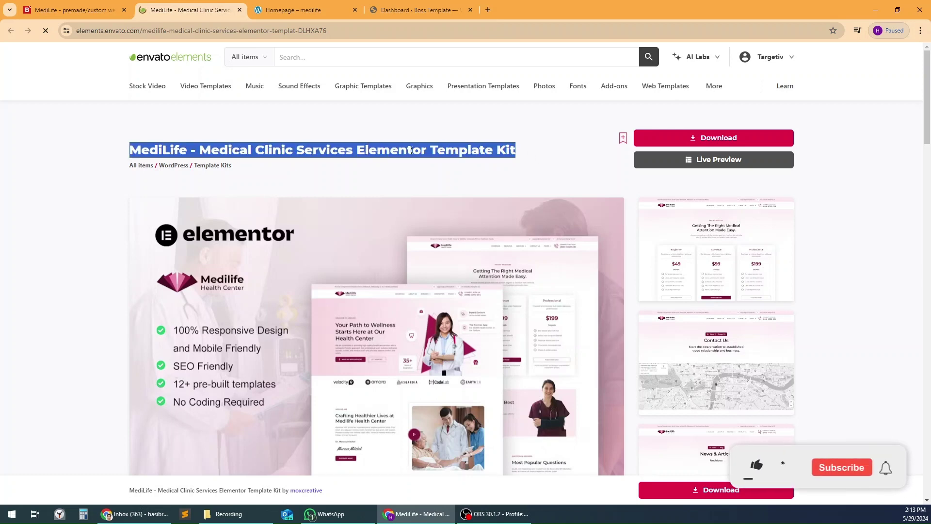
pyautogui.click(285, 123)
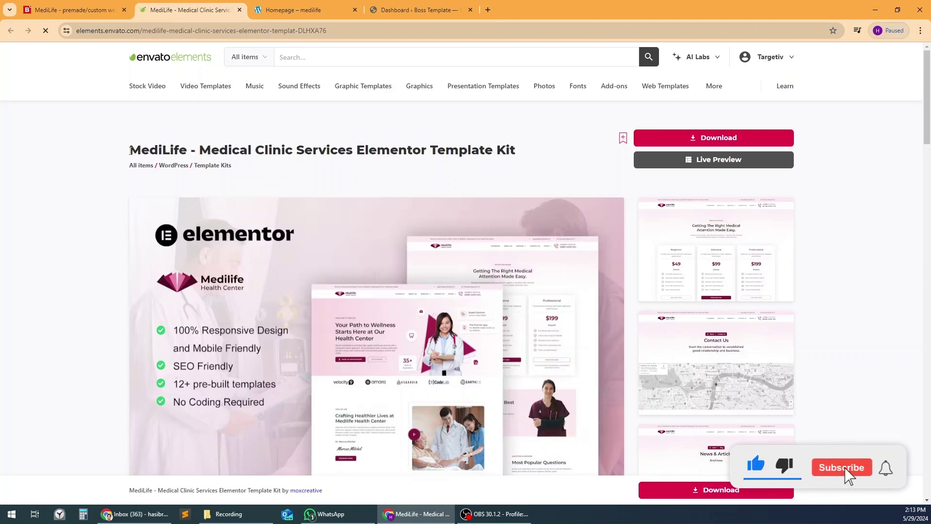
pyautogui.moveTo(130, 150); pyautogui.dragTo(516, 151)
pyautogui.rightClick(440, 154)
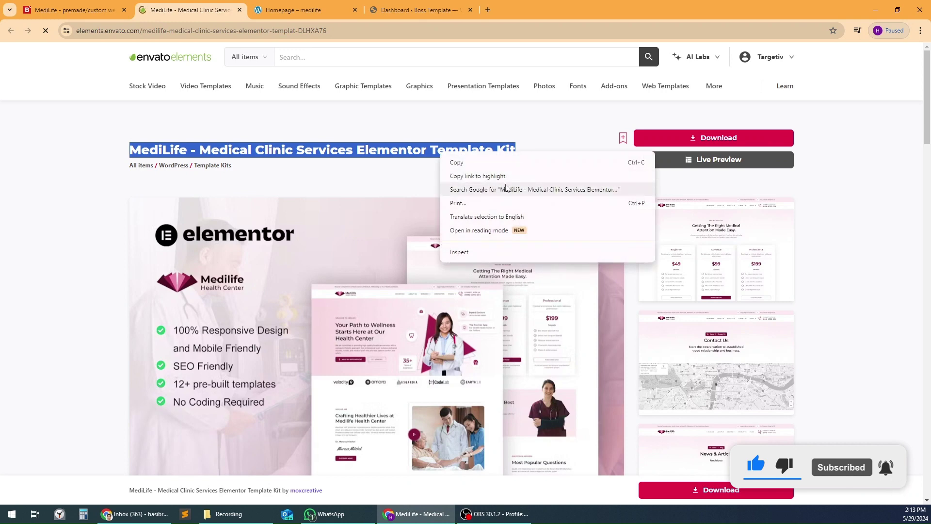
pyautogui.click(505, 189)
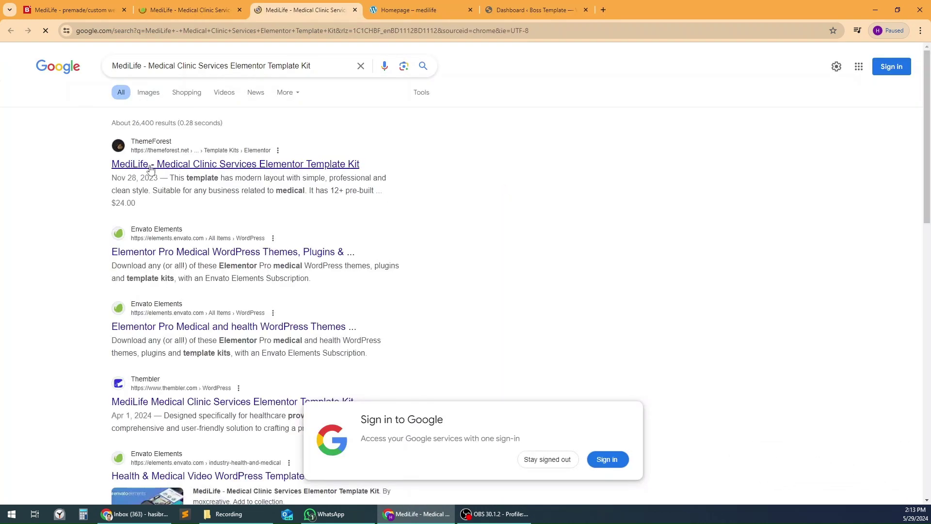
pyautogui.click(179, 165)
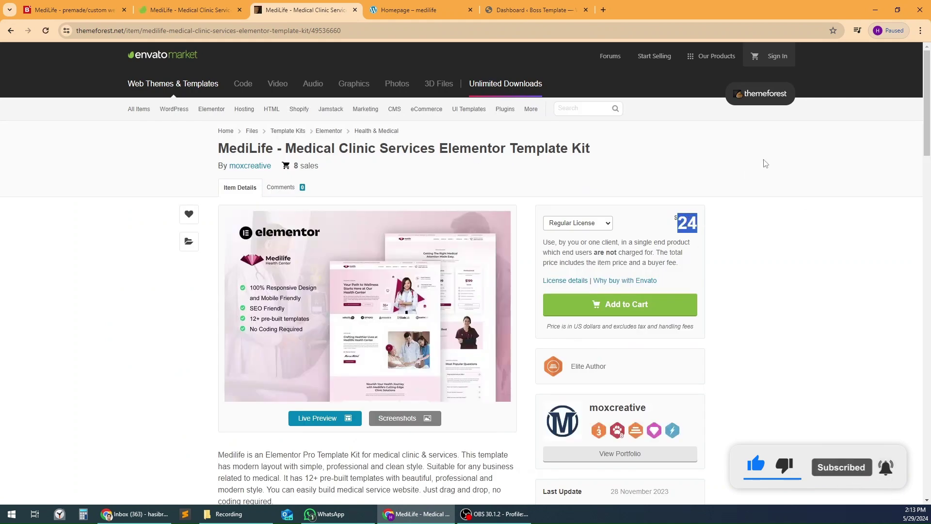
# Step: Close the ThemeForest and Envato Elements tabs and switch to the Boss Template WordPress dashboard
pyautogui.hotkey('ctrl', 'w')
pyautogui.hotkey('ctrl', 'w')
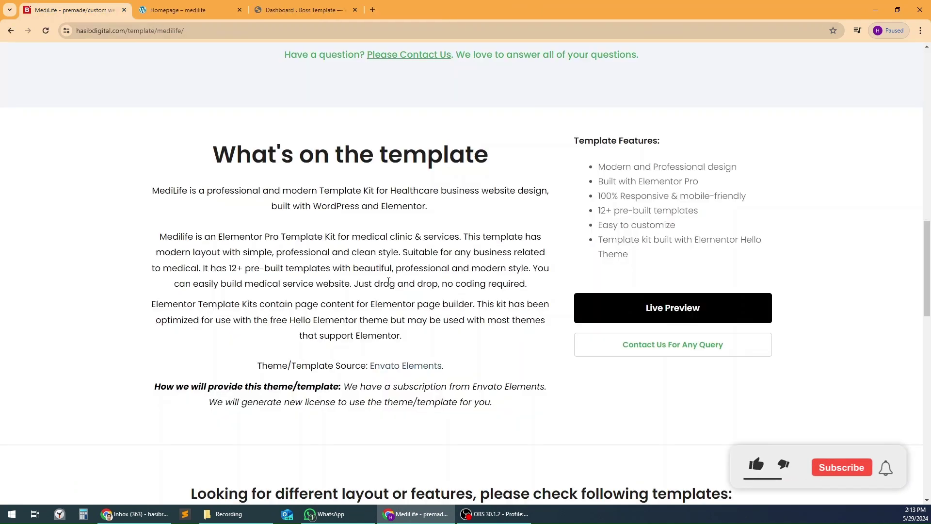
pyautogui.scroll(20, 420, 233)
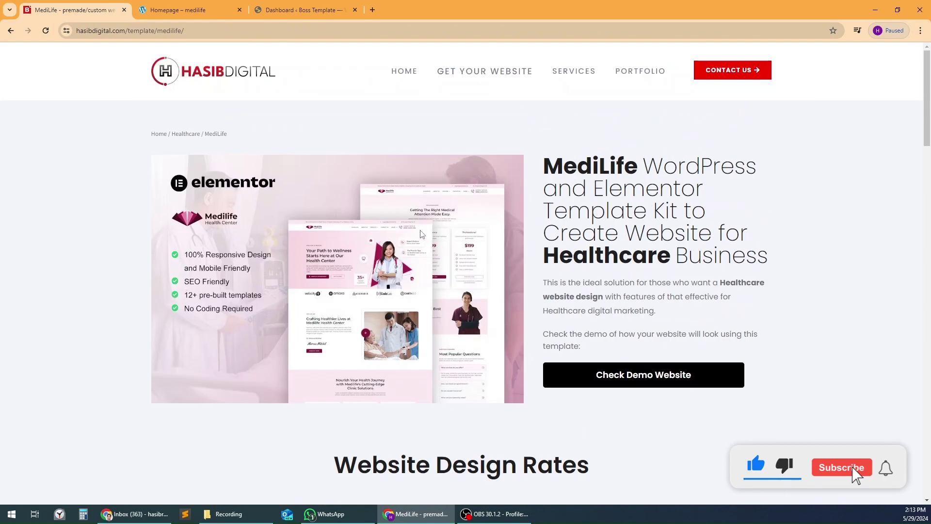
pyautogui.click(169, 4)
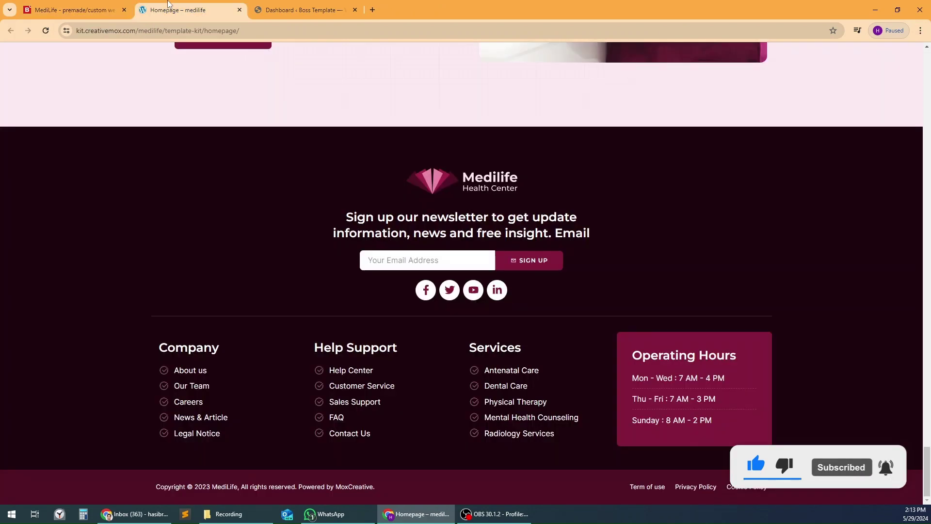
pyautogui.click(291, 10)
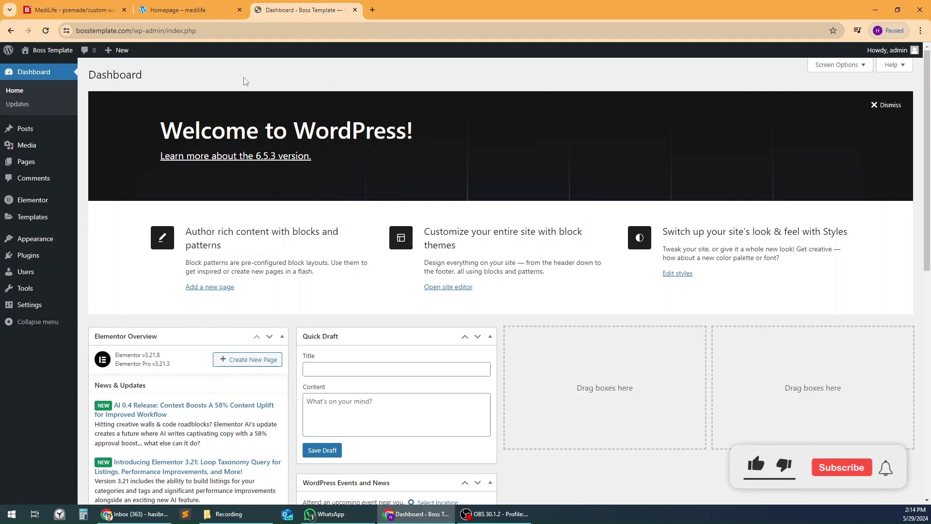
# Step: Open the WordPress page for adding new plugins and activate its plugin search
pyautogui.moveTo(65, 245)
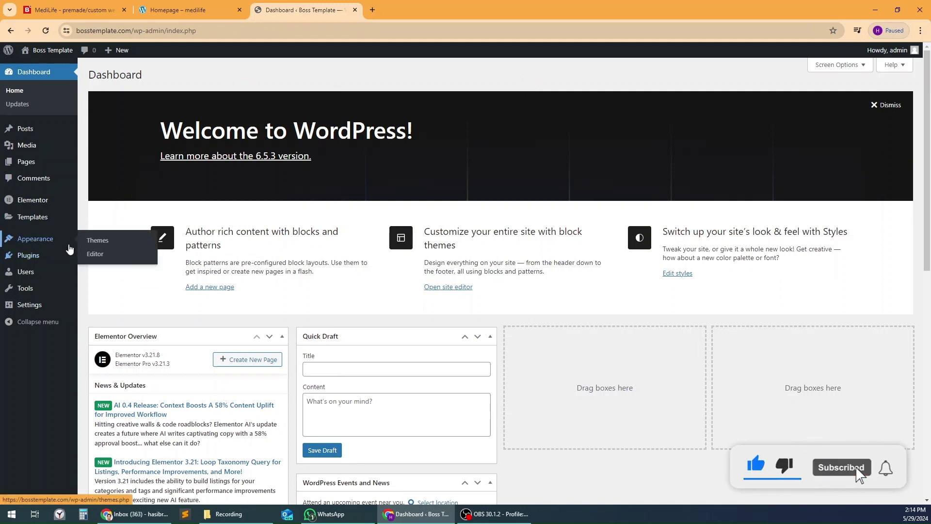
pyautogui.moveTo(52, 260)
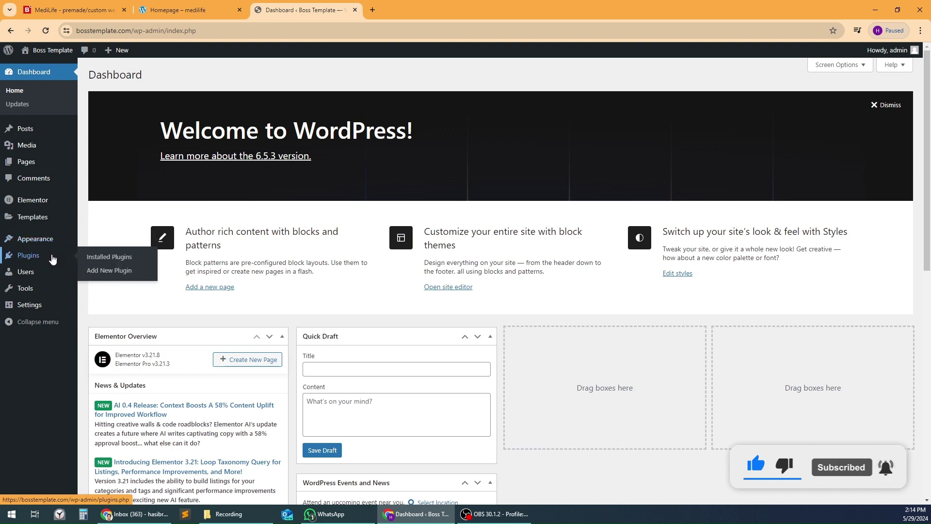
pyautogui.click(112, 271)
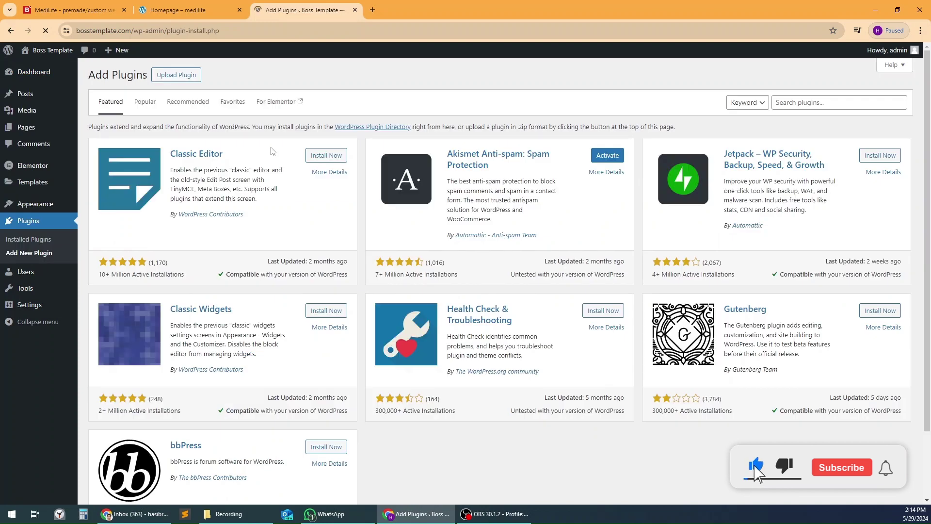
pyautogui.click(794, 102)
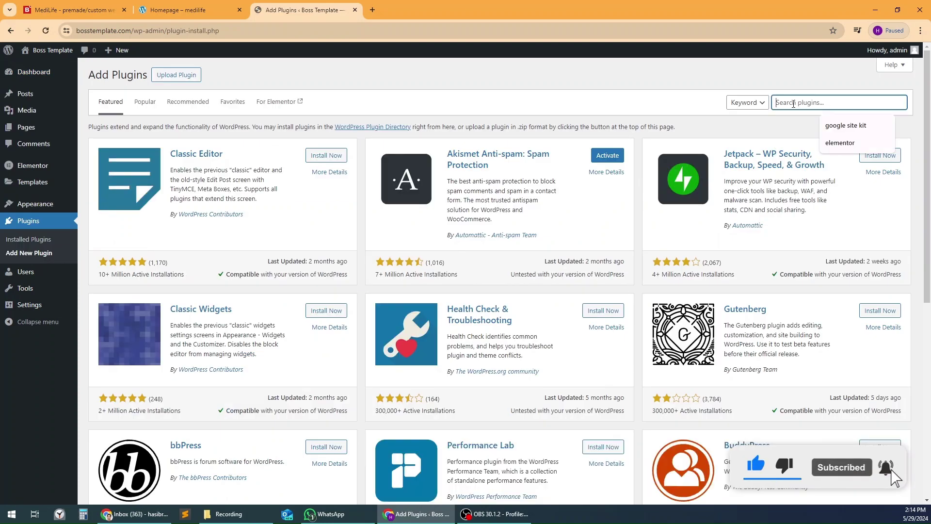
pyautogui.write('envato')
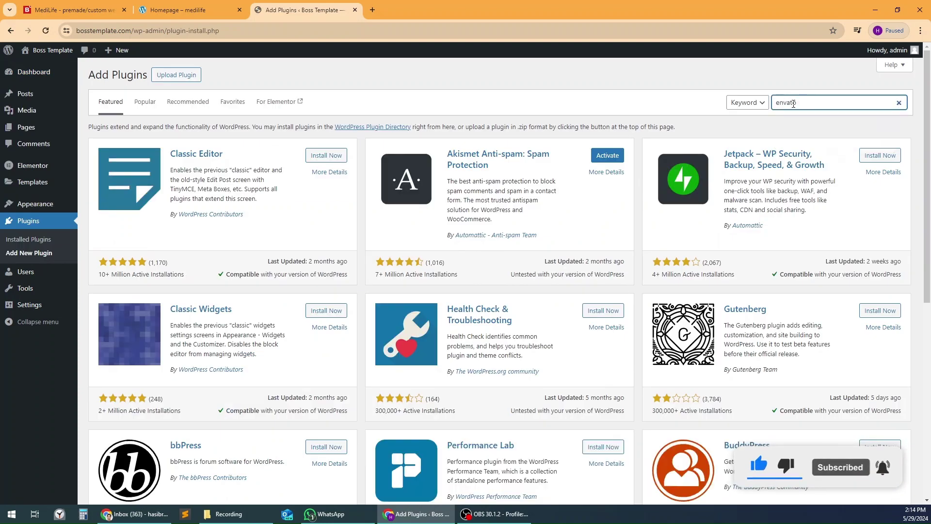
pyautogui.press('BackSpace')
pyautogui.press('BackSpace')
pyautogui.press('BackSpace')
pyautogui.press('BackSpace')
pyautogui.press('BackSpace')
pyautogui.press('BackSpace')
# Step: Search the plugins for "element", and install and activate Envato Elements – Photos & Elementor Templates
pyautogui.write('eleme')
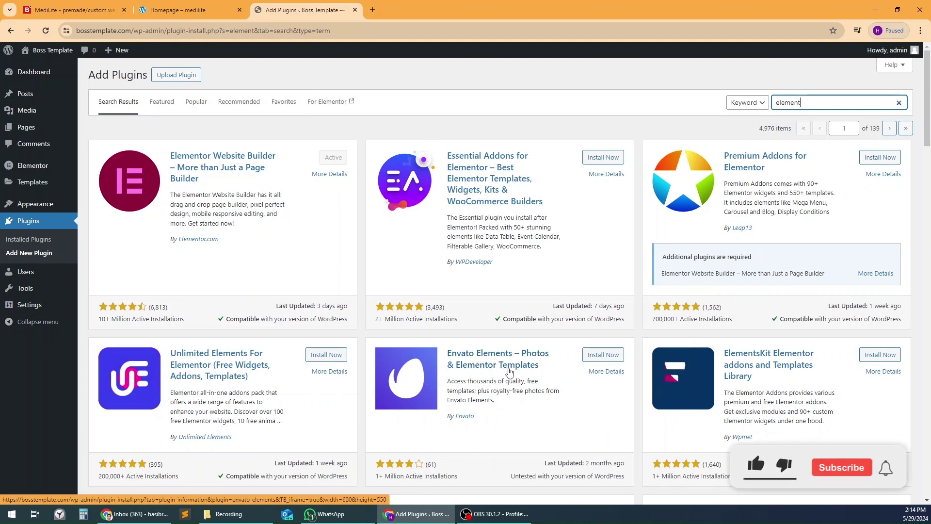
pyautogui.click(602, 355)
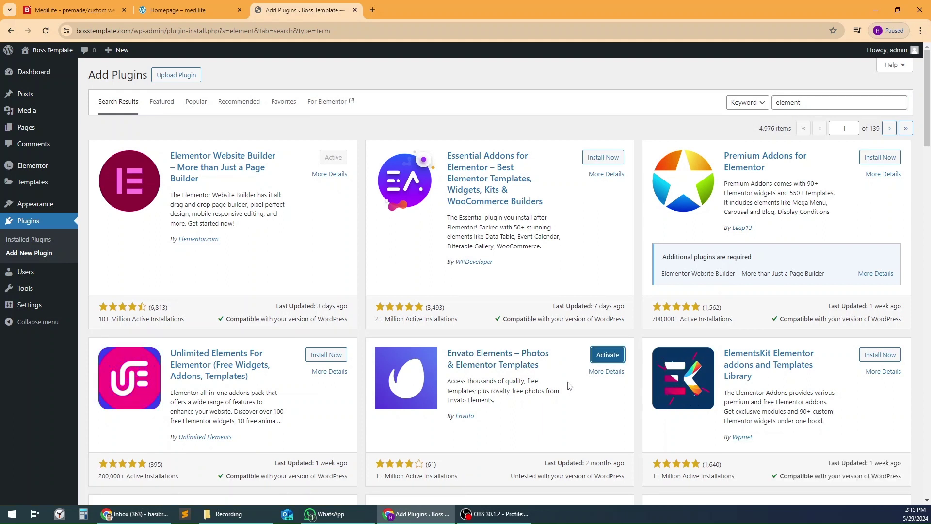
pyautogui.click(616, 356)
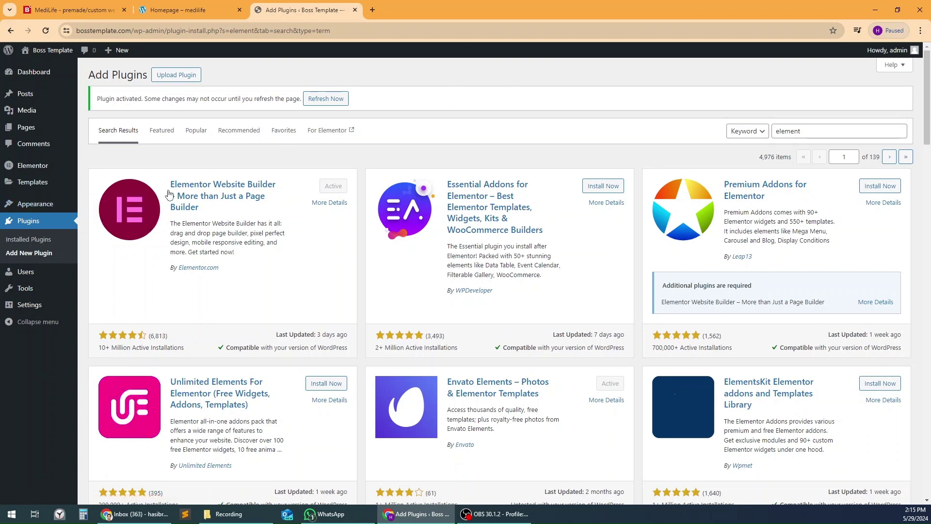
# Step: Reload the plugins page, open the Envato Elements welcome page and start connecting the Elements account
pyautogui.click(46, 30)
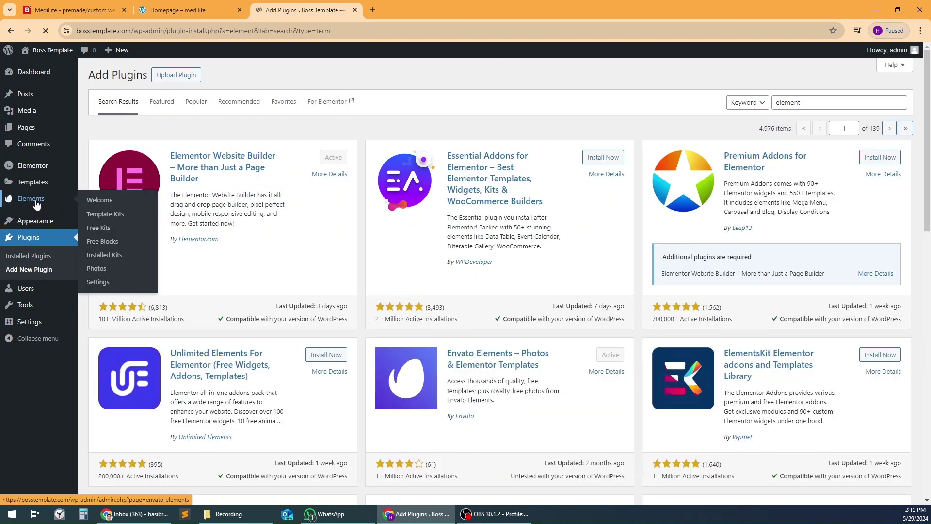
pyautogui.click(36, 204)
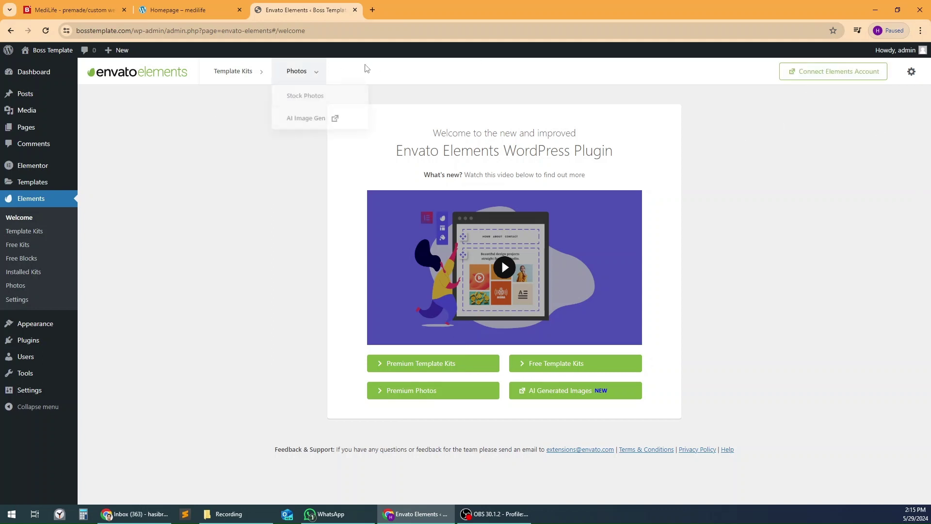
pyautogui.click(826, 79)
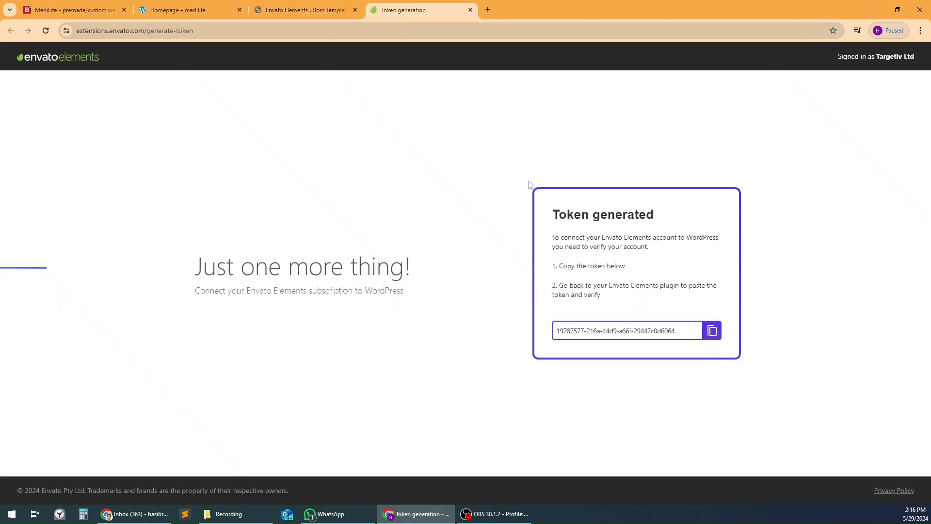
# Step: Copy the generated Envato token, paste it into the plugin's subscription token field and verify it
pyautogui.moveTo(561, 218); pyautogui.dragTo(697, 225)
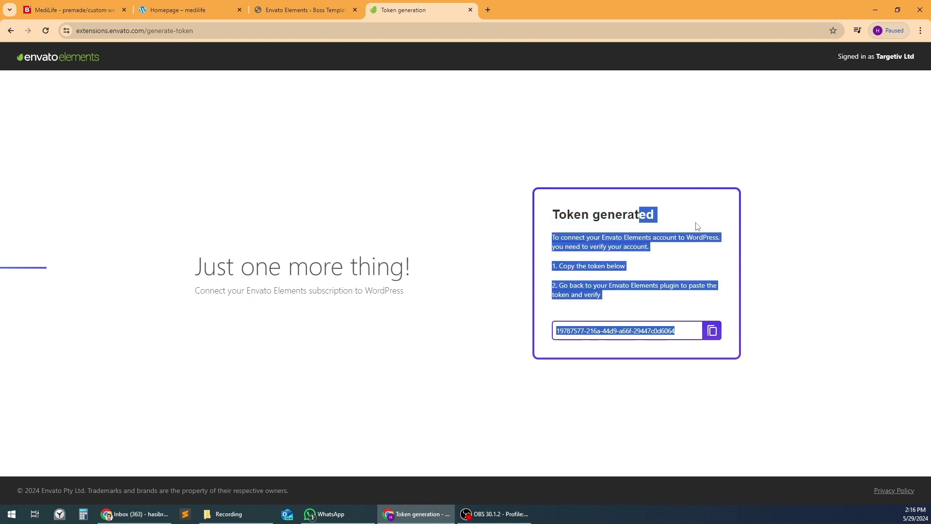
pyautogui.click(713, 332)
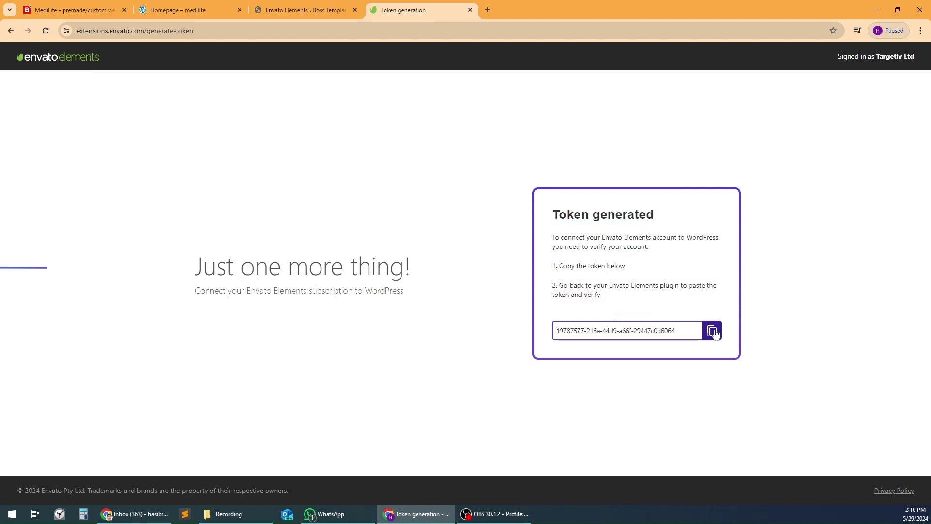
pyautogui.click(173, 11)
pyautogui.click(291, 10)
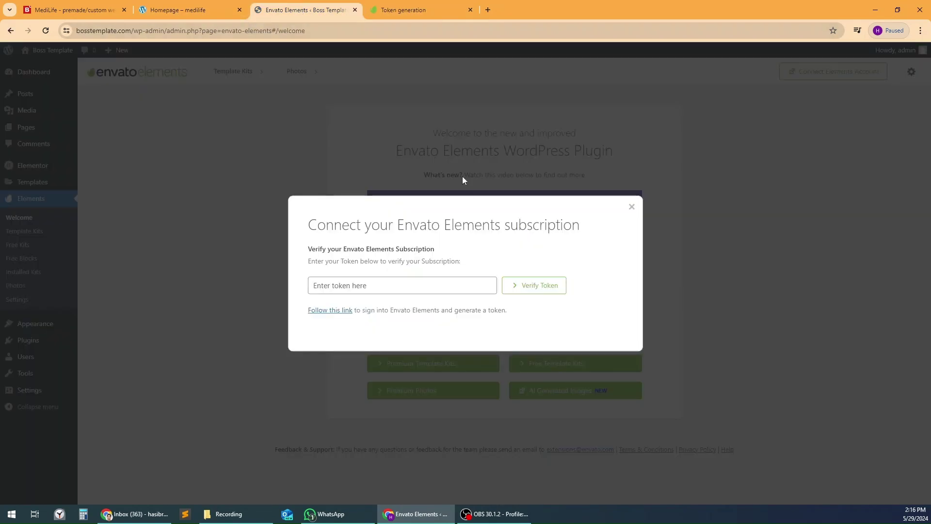
pyautogui.rightClick(382, 285)
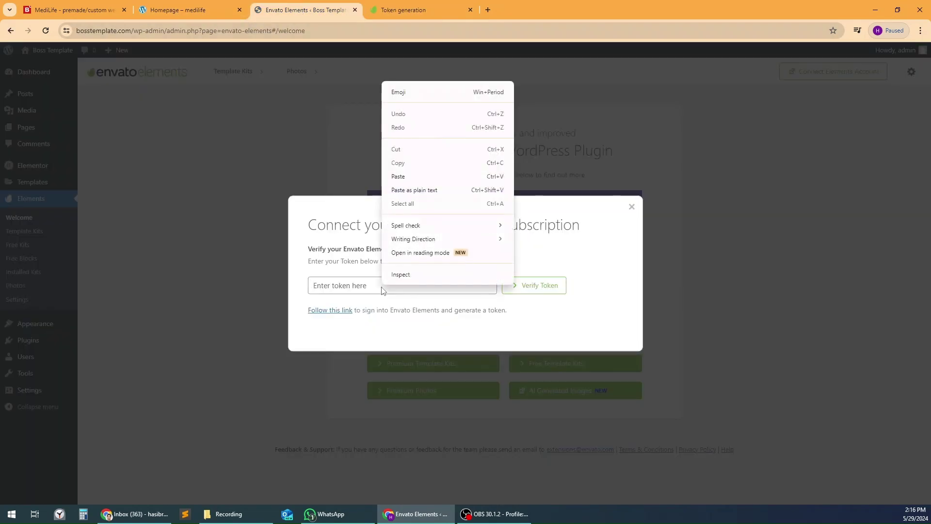
pyautogui.click(418, 176)
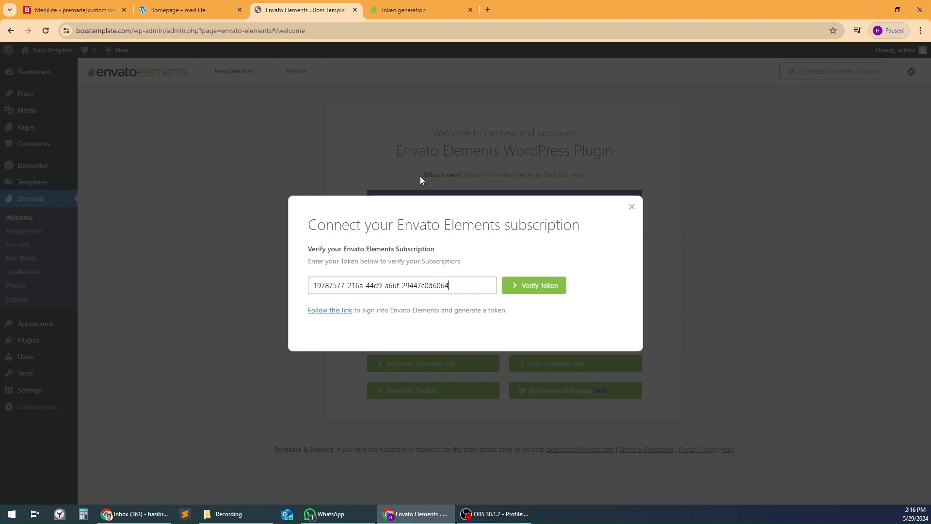
pyautogui.click(544, 287)
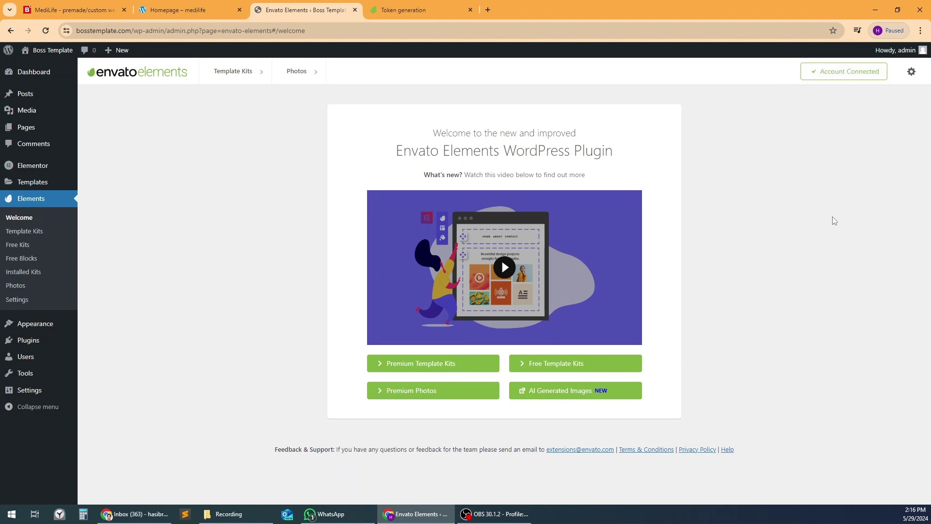
# Step: Open the premium template kits, switch to the free kits and look through the available designs
pyautogui.click(42, 234)
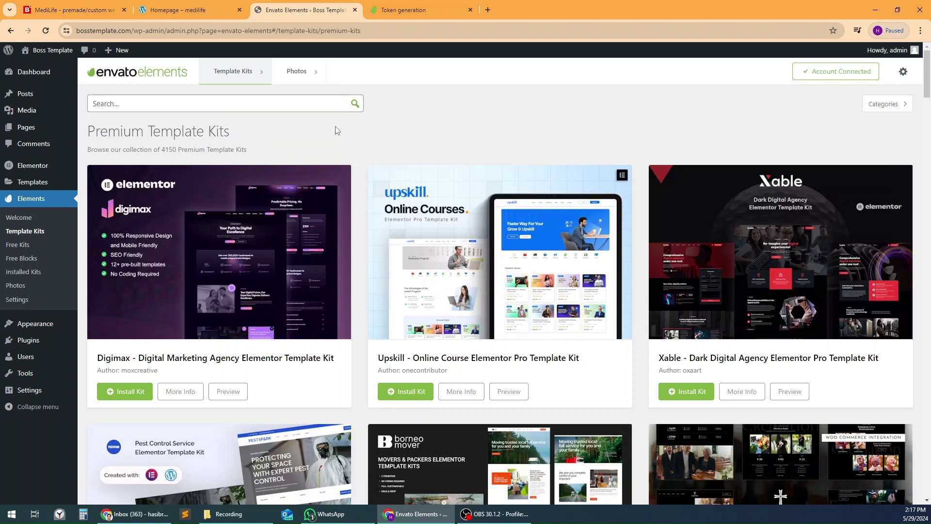
pyautogui.moveTo(254, 76)
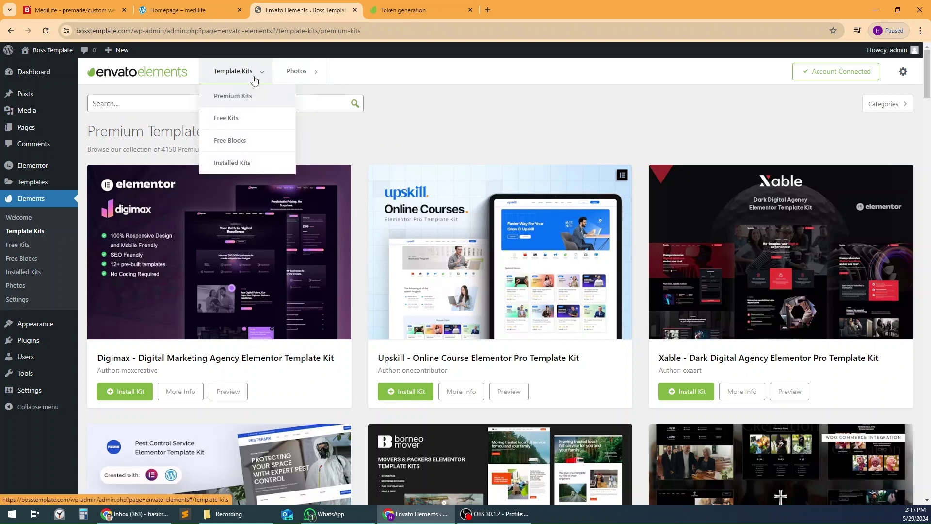
pyautogui.click(245, 121)
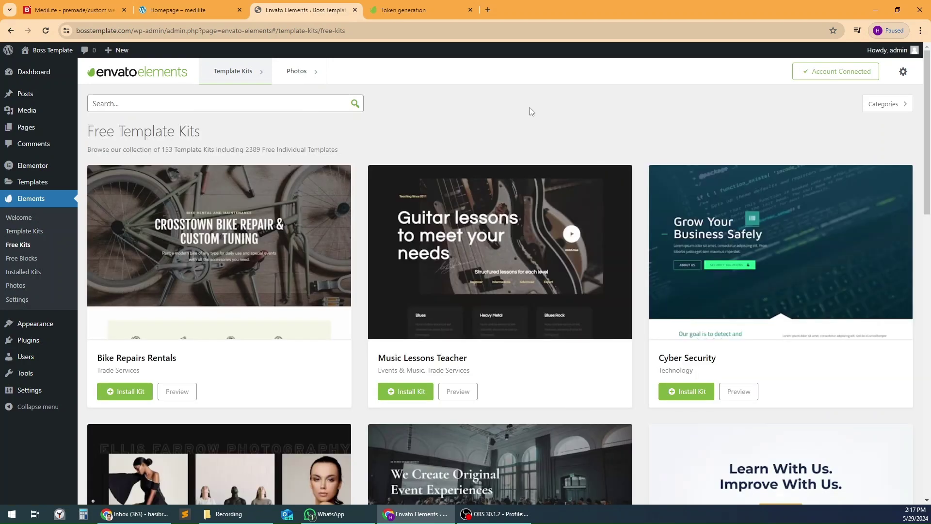
pyautogui.scroll(-5, 691, 325)
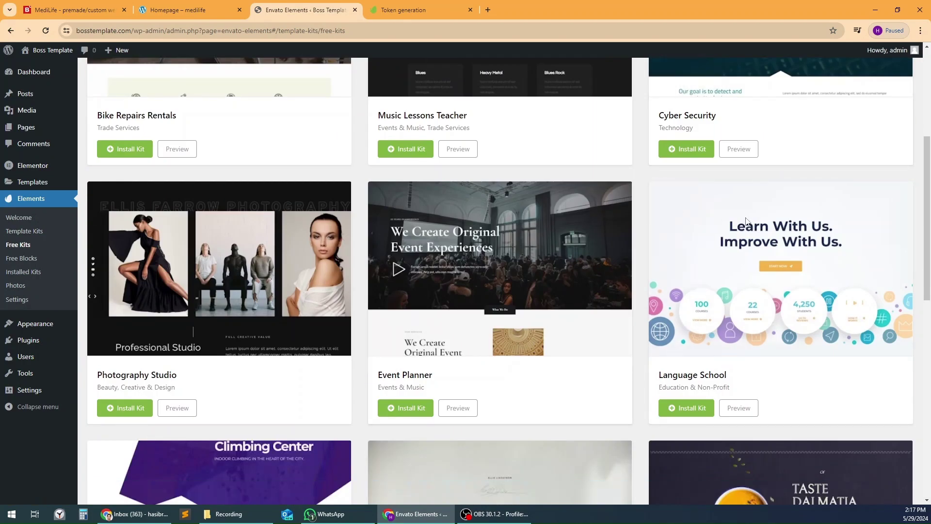
pyautogui.scroll(-7, 746, 219)
pyautogui.scroll(-6, 747, 218)
pyautogui.scroll(6, 750, 219)
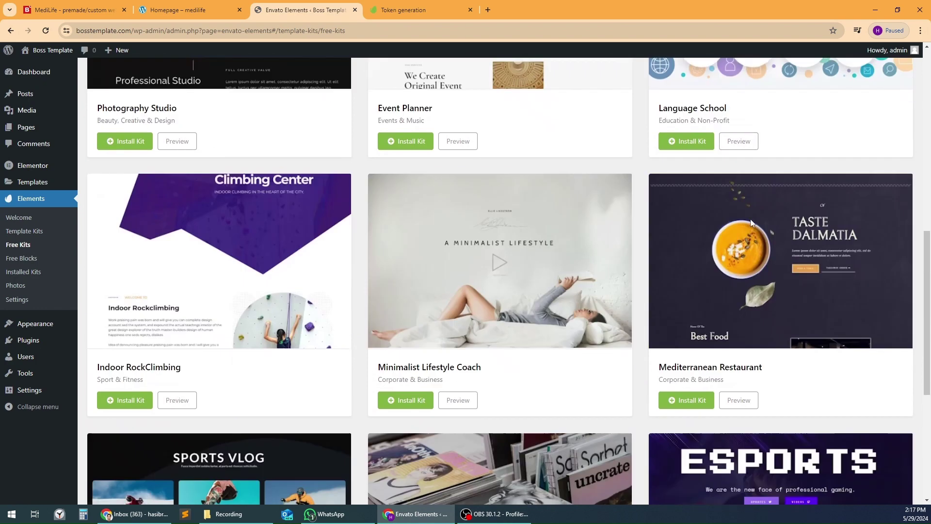
pyautogui.scroll(10, 750, 219)
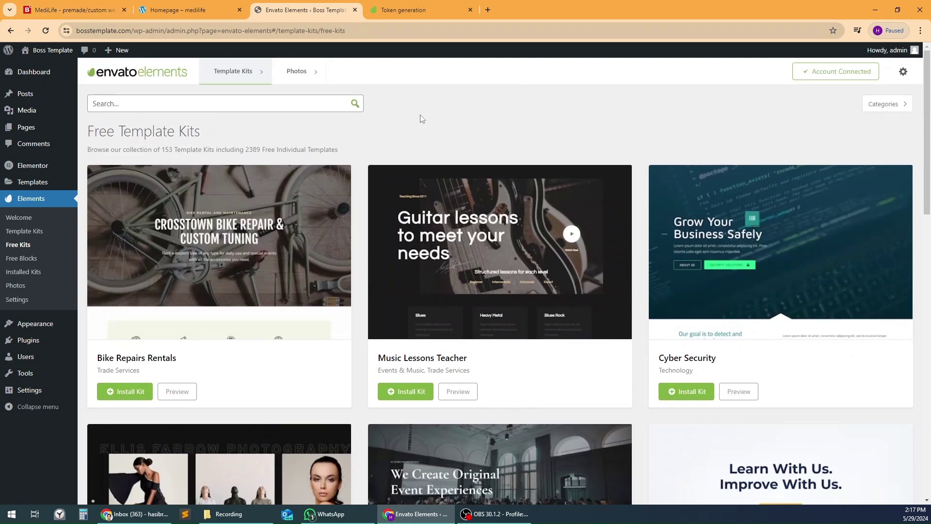
# Step: Copy the name "MediLife" from the template page's heading and return to the free template kits
pyautogui.click(73, 10)
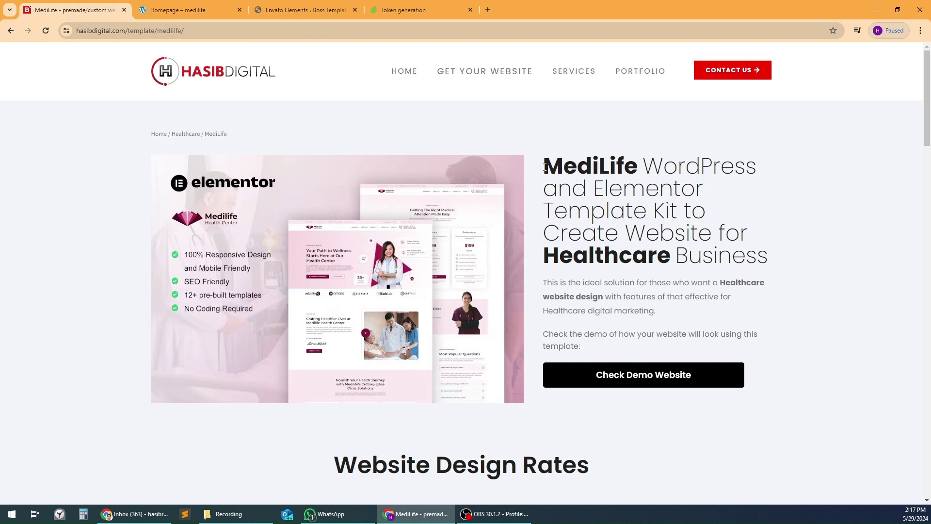
pyautogui.moveTo(545, 167); pyautogui.dragTo(639, 166)
pyautogui.rightClick(620, 165)
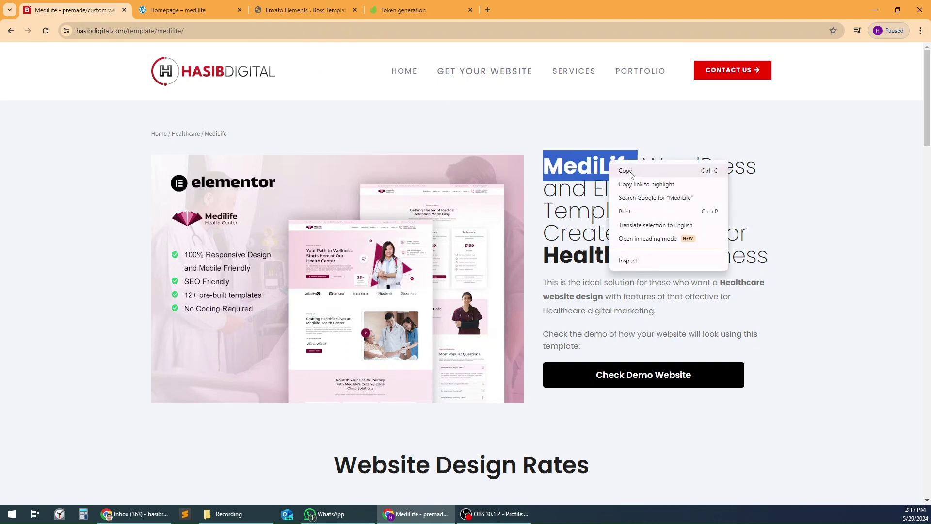
pyautogui.click(630, 170)
pyautogui.click(179, 9)
pyautogui.click(295, 6)
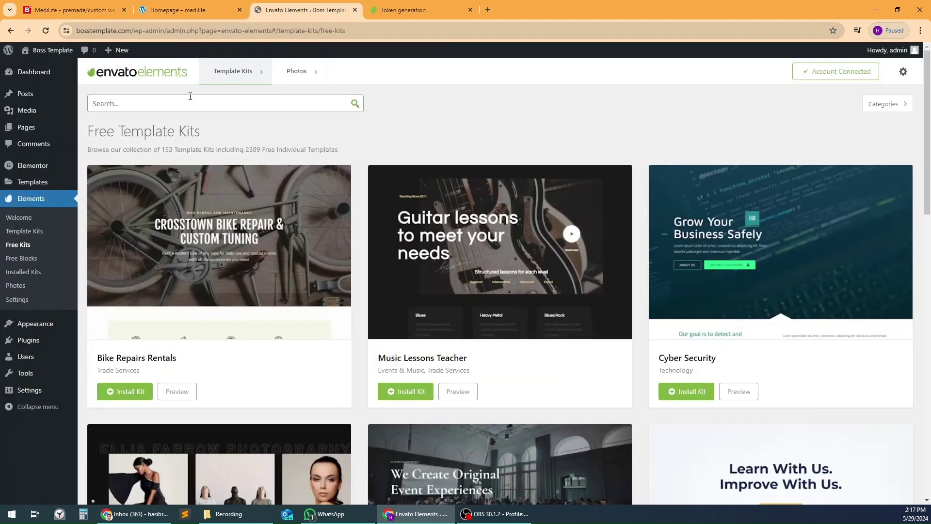
# Step: Search the free template kits for "MediLife"
pyautogui.rightClick(170, 102)
pyautogui.click(198, 200)
pyautogui.click(355, 104)
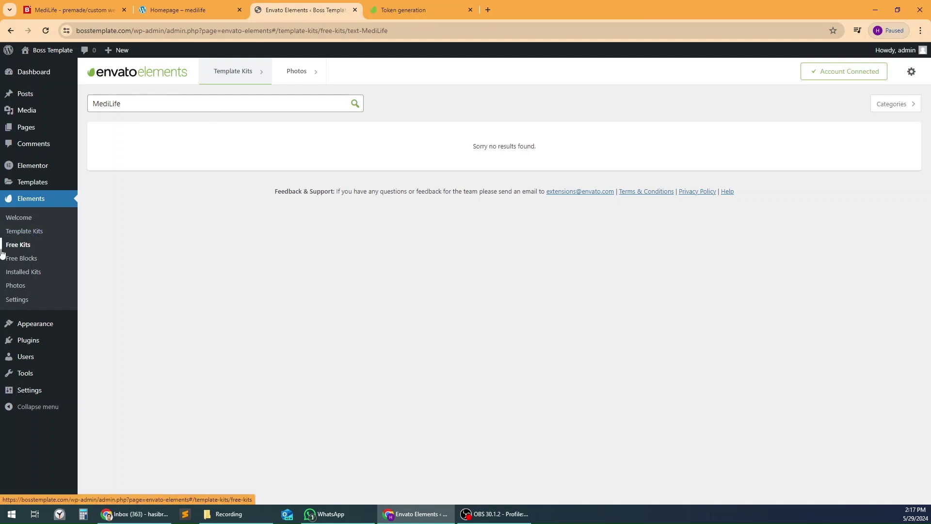
# Step: Switch to the premium template kits and search them for "MediLife"
pyautogui.click(41, 237)
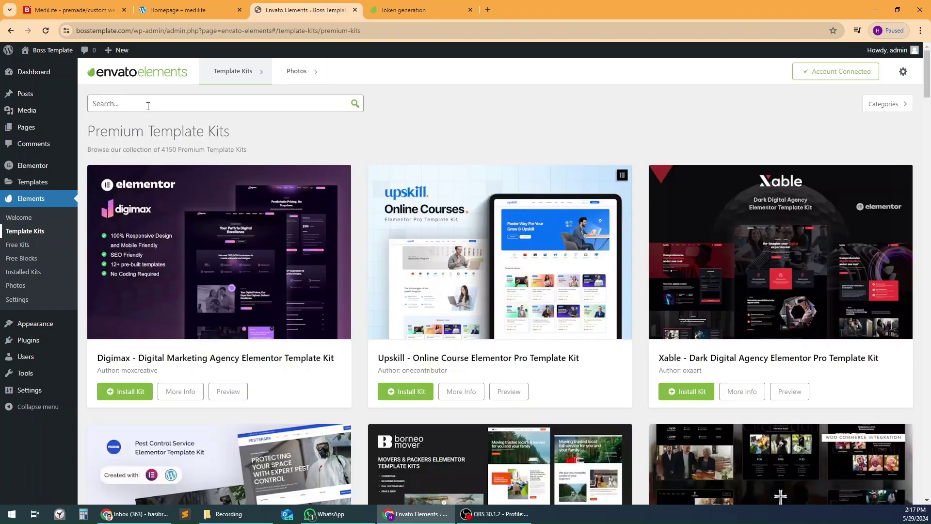
pyautogui.rightClick(148, 108)
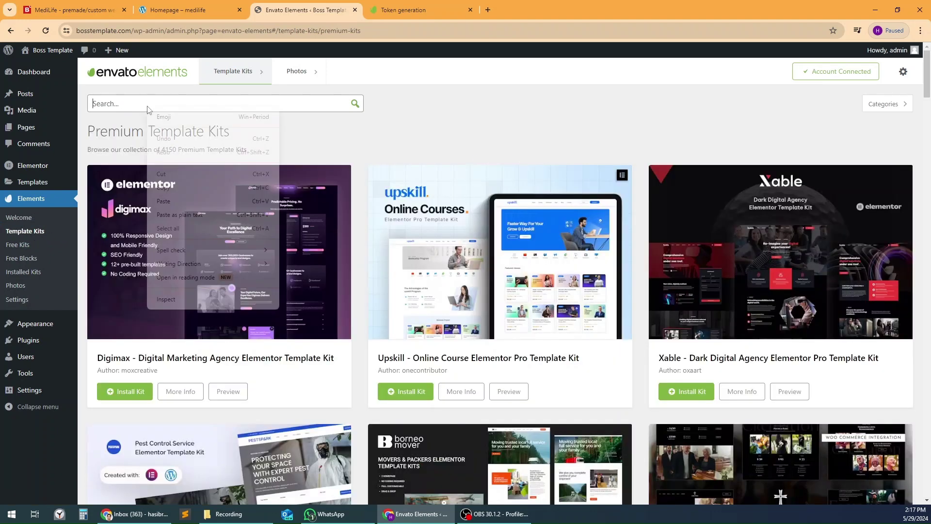
pyautogui.click(184, 201)
pyautogui.click(356, 105)
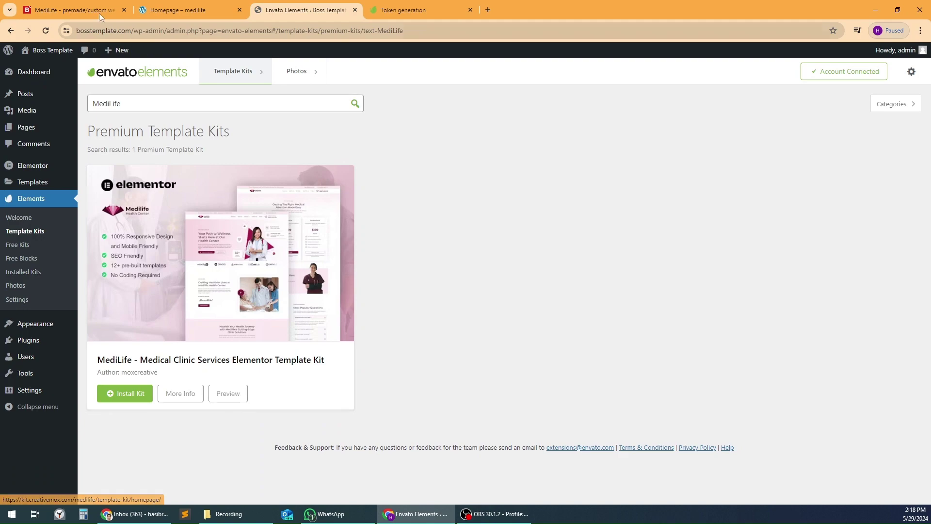
# Step: Check the already open MediLife demo homepage and return to the premium kit search results
pyautogui.click(189, 10)
pyautogui.scroll(15, 366, 171)
pyautogui.scroll(5, 314, 162)
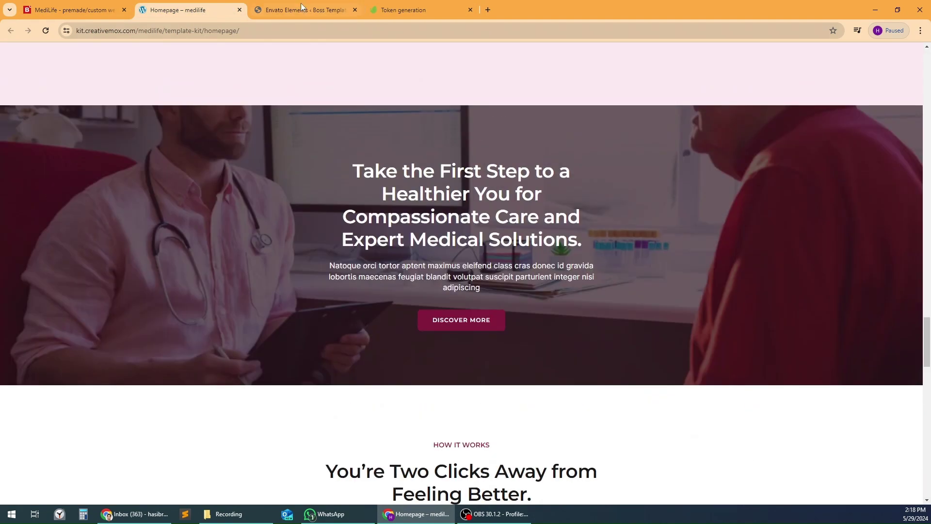
pyautogui.click(300, 9)
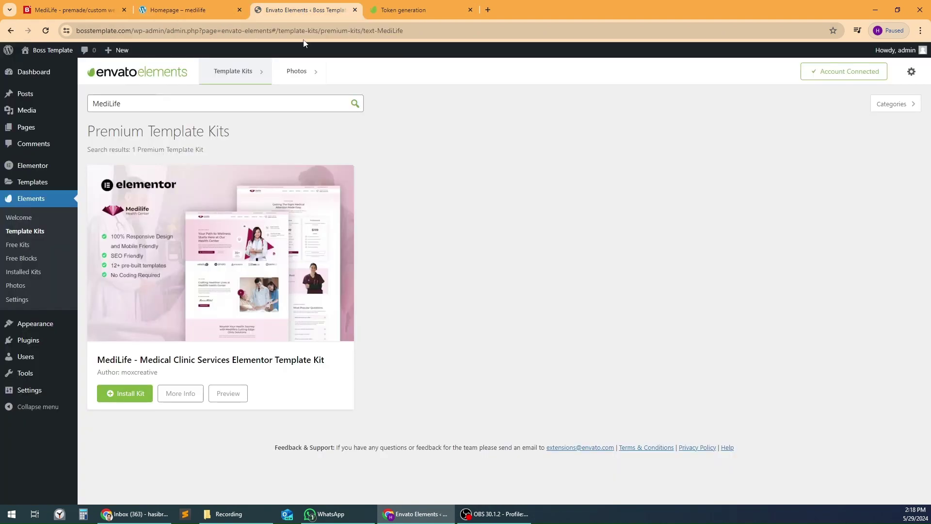
# Step: Preview the found MediLife kit's homepage down to its footer, and close the token and preview tabs
pyautogui.click(229, 396)
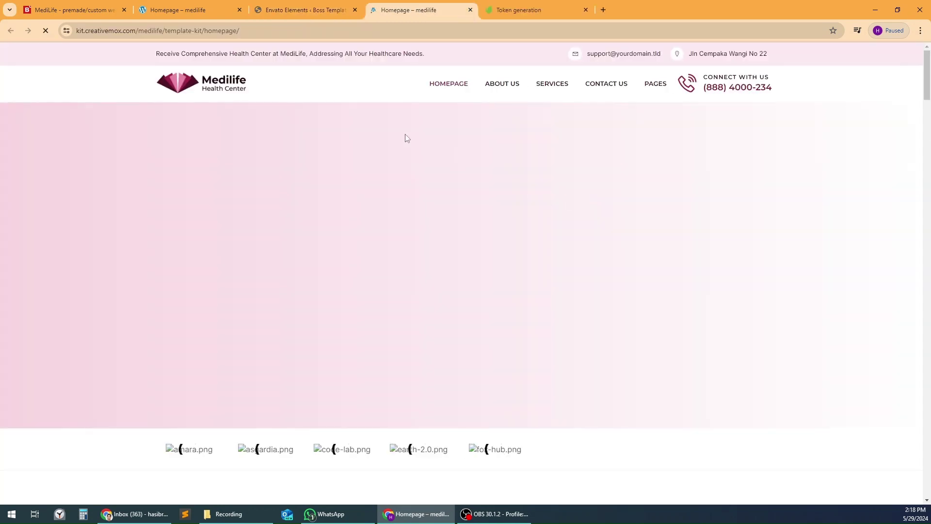
pyautogui.scroll(-7, 791, 238)
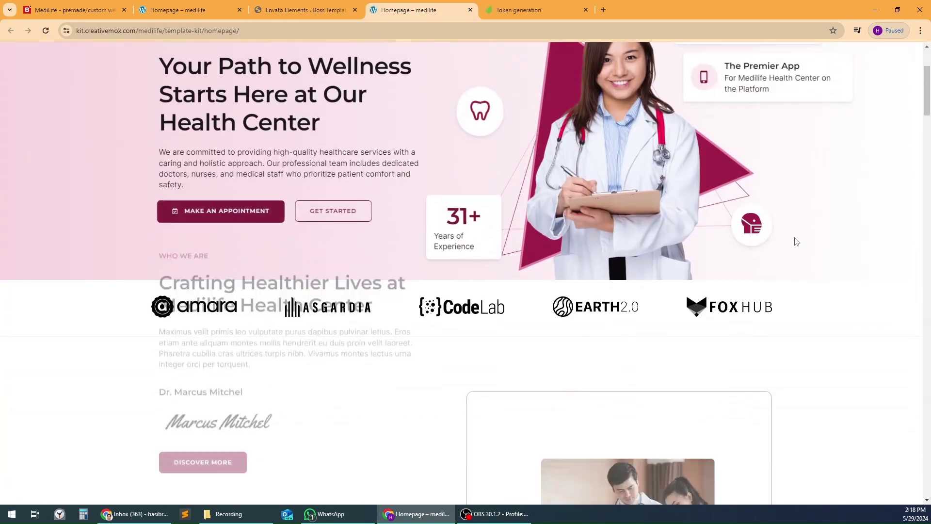
pyautogui.scroll(-20, 795, 241)
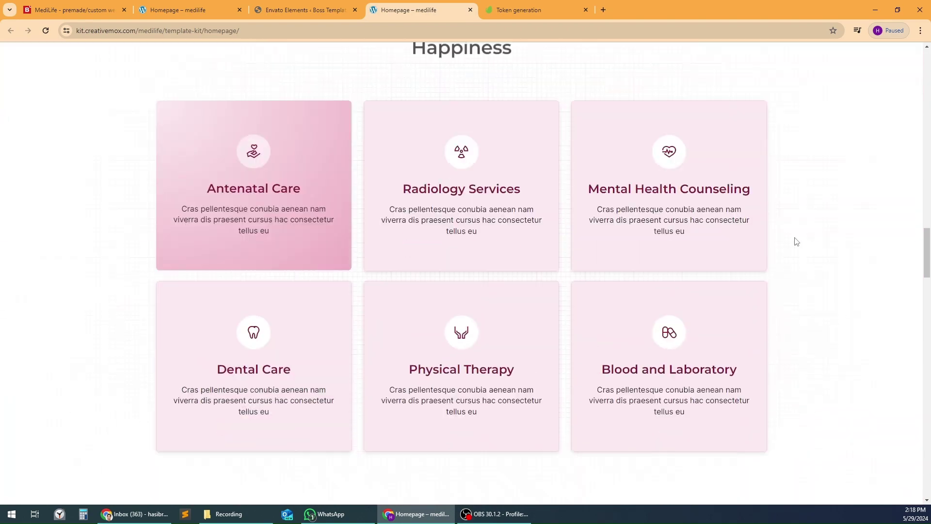
pyautogui.scroll(-20, 796, 241)
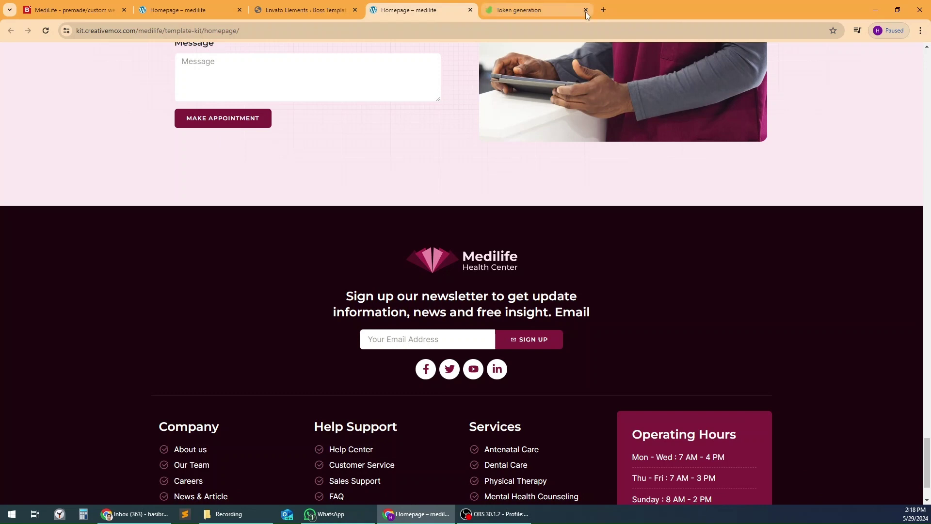
pyautogui.click(586, 10)
pyautogui.click(471, 9)
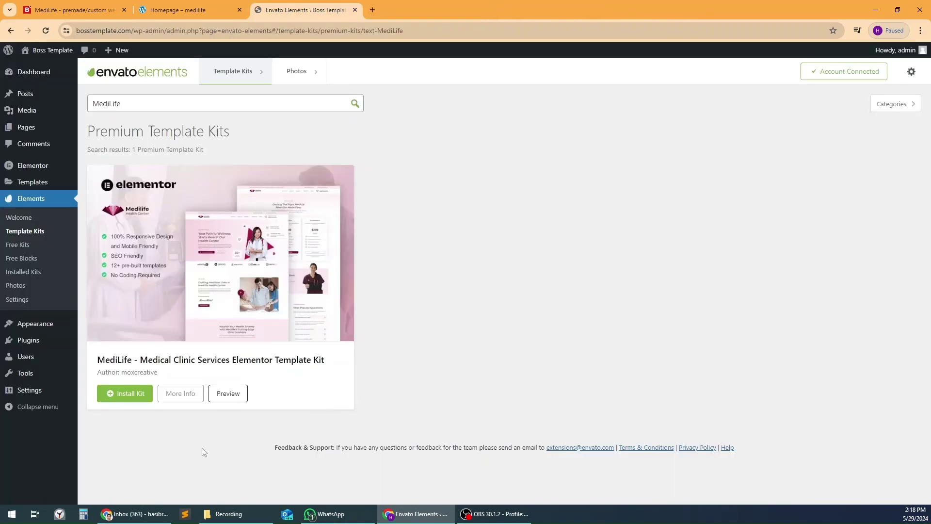
# Step: Install the MediLife - Medical Clinic Services Elementor Template Kit and open the kit to review its included templates
pyautogui.click(125, 403)
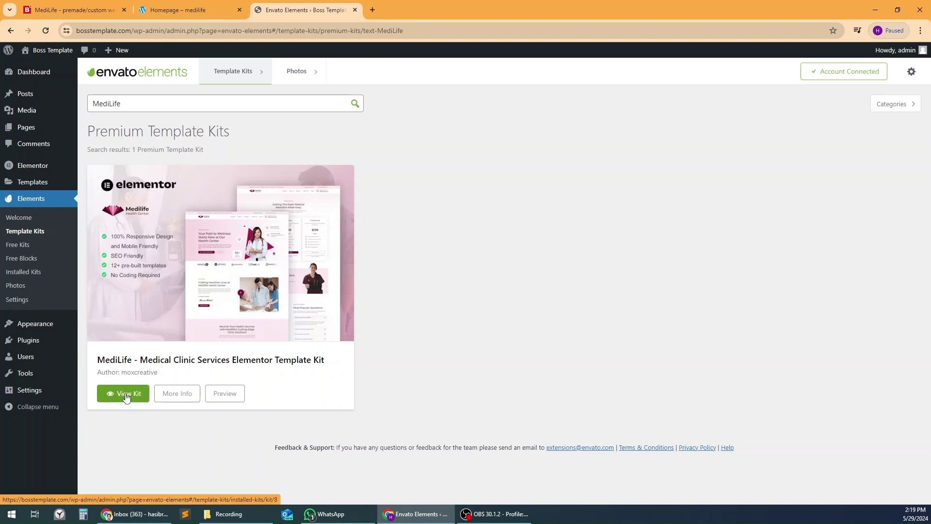
pyautogui.click(125, 395)
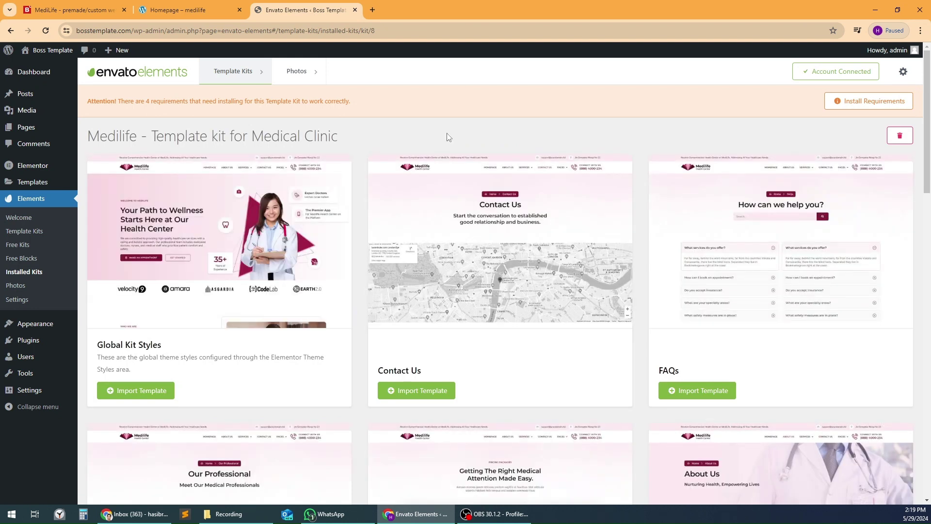
pyautogui.scroll(-6, 270, 257)
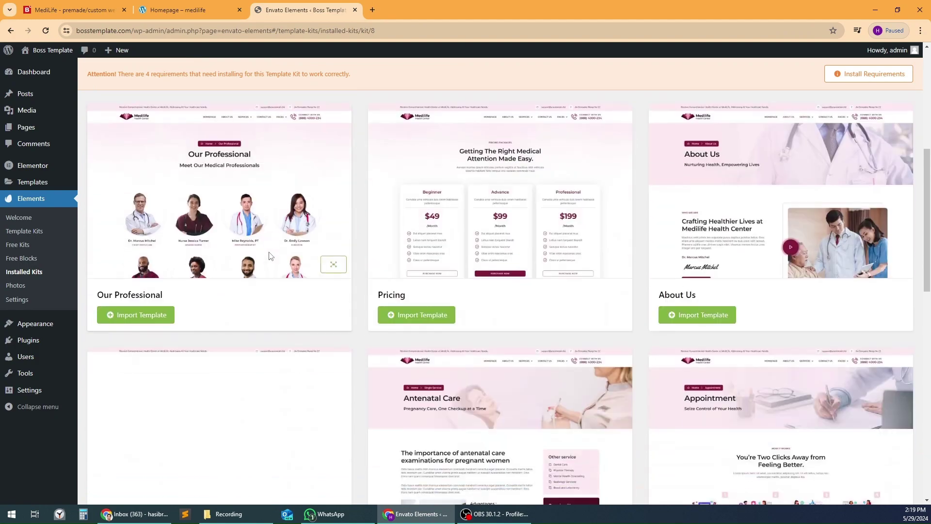
pyautogui.scroll(-9, 270, 257)
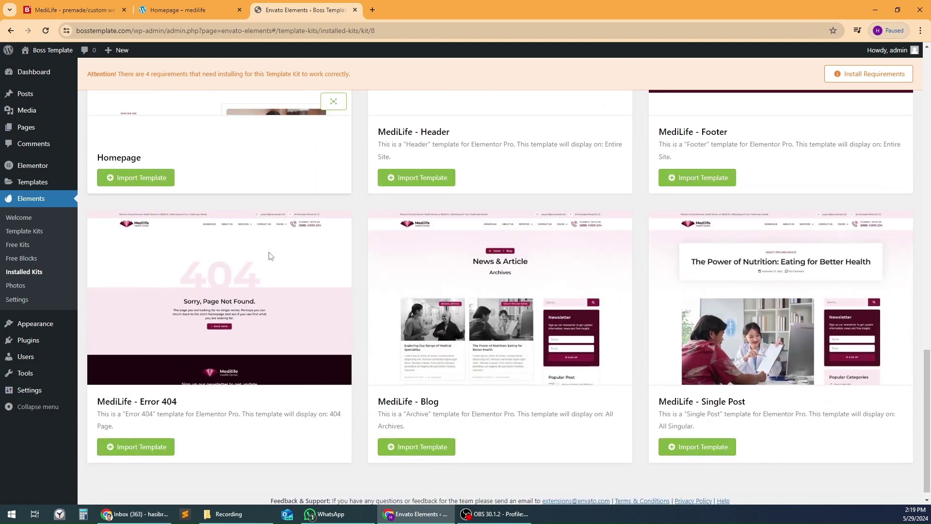
pyautogui.scroll(15, 270, 256)
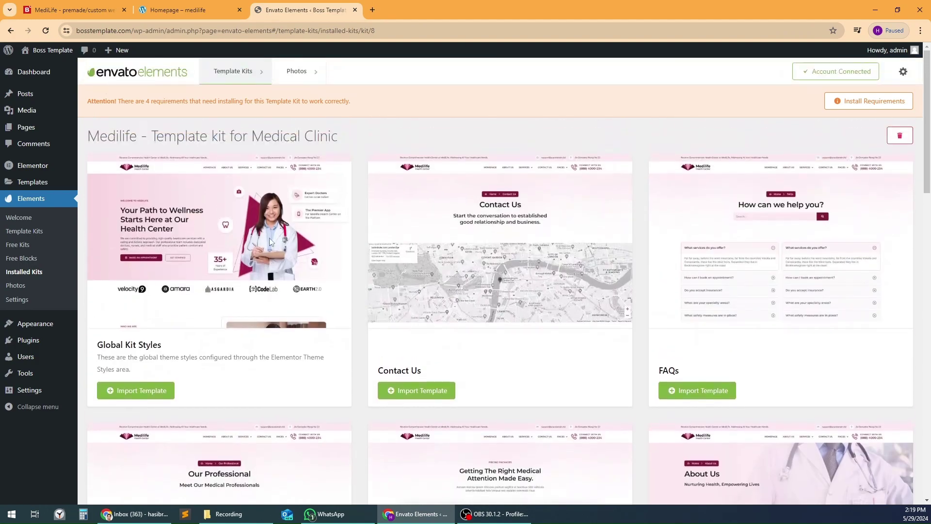
pyautogui.moveTo(153, 137); pyautogui.dragTo(232, 137)
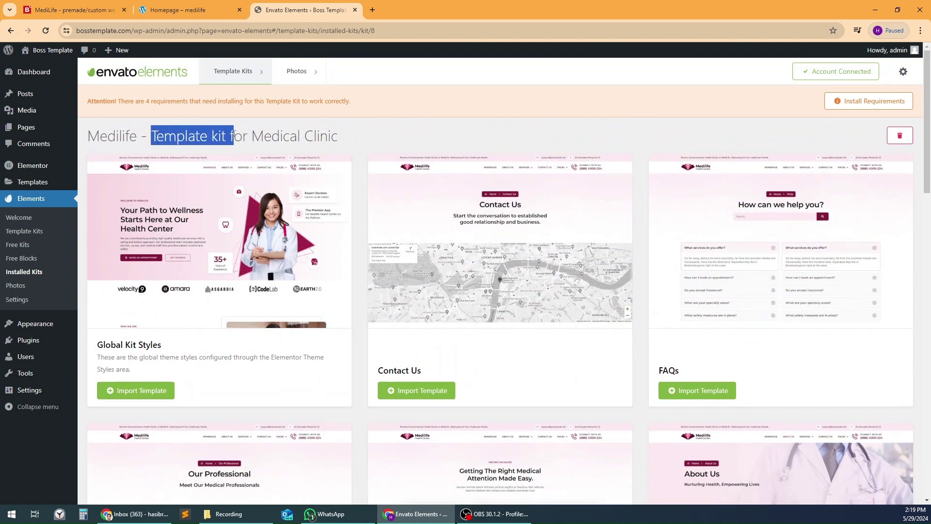
# Step: Install the kit's missing requirements: ElementsKit Lite, Skyboot Custom Icons for Elementor, and the Elementor default color and typography scheme settings
pyautogui.click(527, 133)
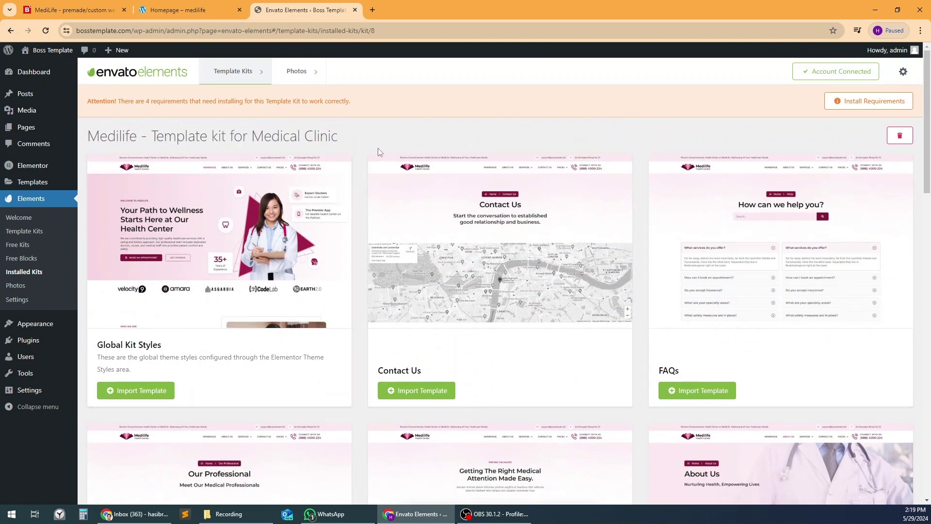
pyautogui.tripleClick(282, 138)
pyautogui.click(361, 134)
pyautogui.moveTo(92, 102); pyautogui.dragTo(415, 100)
pyautogui.click(415, 100)
pyautogui.moveTo(189, 102); pyautogui.dragTo(444, 103)
pyautogui.click(444, 103)
pyautogui.click(863, 102)
pyautogui.click(354, 345)
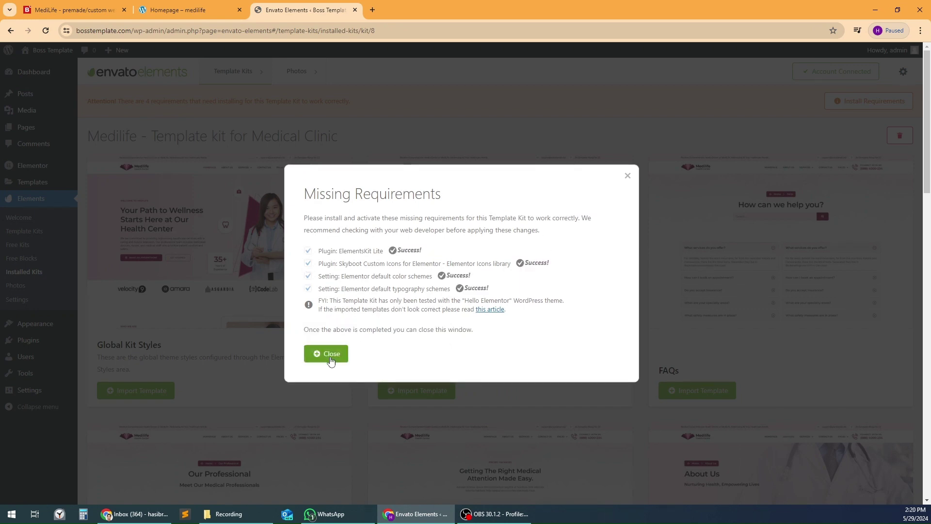
pyautogui.click(329, 357)
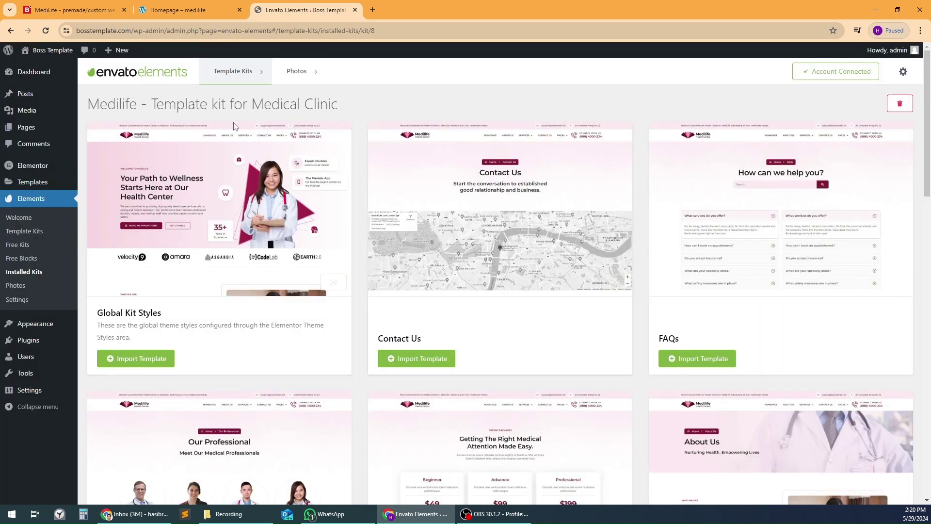
# Step: Import the Global Kit Styles template from the Medilife kit
pyautogui.moveTo(110, 104); pyautogui.dragTo(365, 96)
pyautogui.click(367, 97)
pyautogui.moveTo(99, 315); pyautogui.dragTo(170, 321)
pyautogui.click(184, 316)
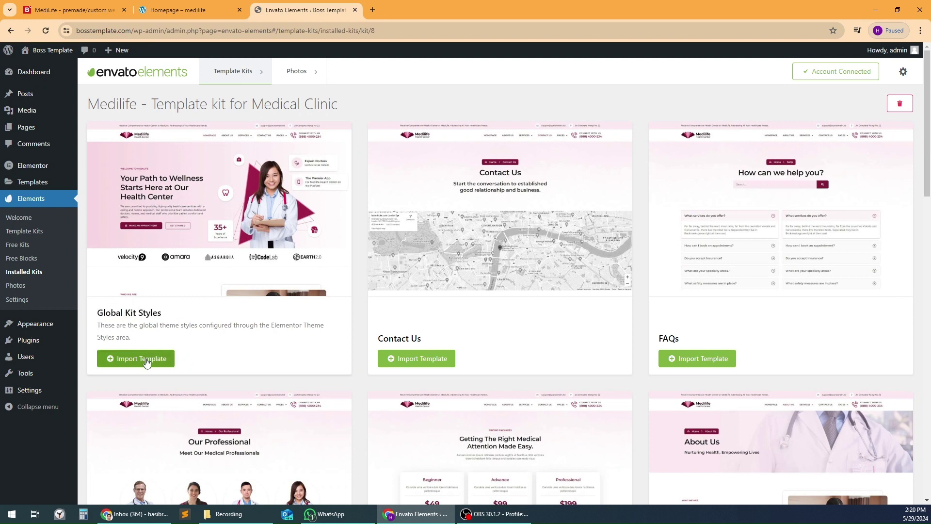
pyautogui.click(146, 361)
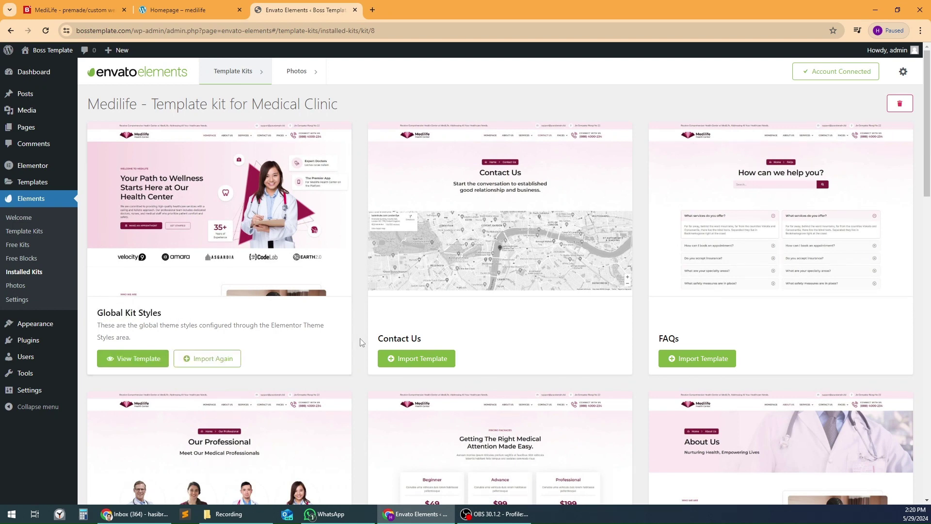
# Step: Import the kit's MediLife - Header, MediLife - Footer and Homepage templates
pyautogui.scroll(-3, 360, 342)
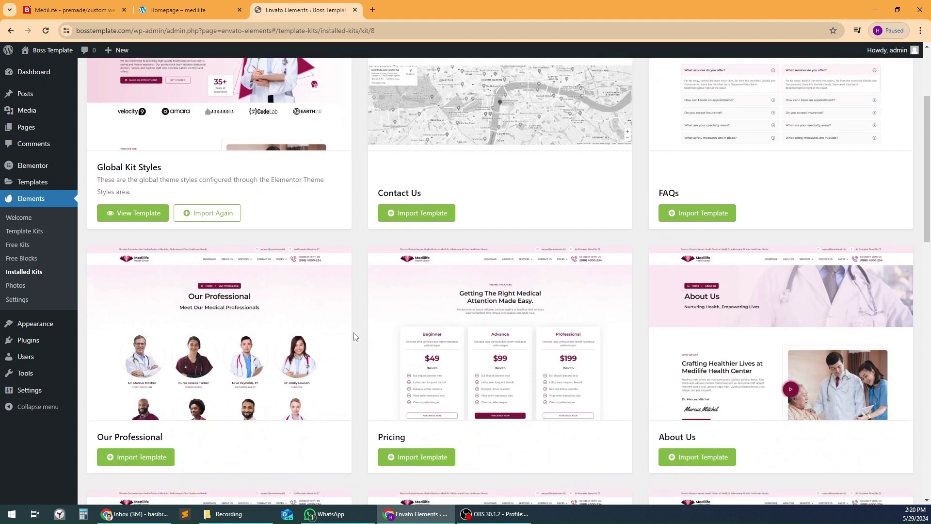
pyautogui.scroll(-6, 354, 337)
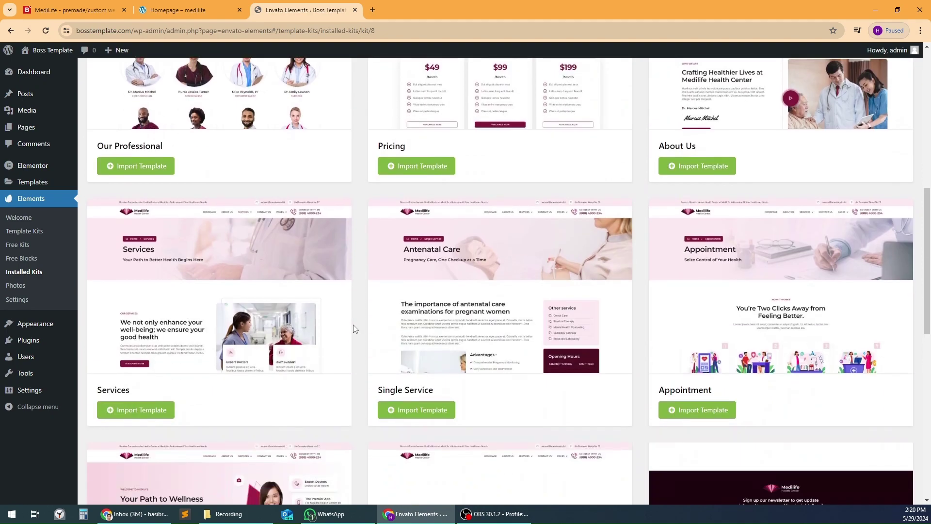
pyautogui.scroll(-1, 346, 332)
pyautogui.scroll(-5, 582, 361)
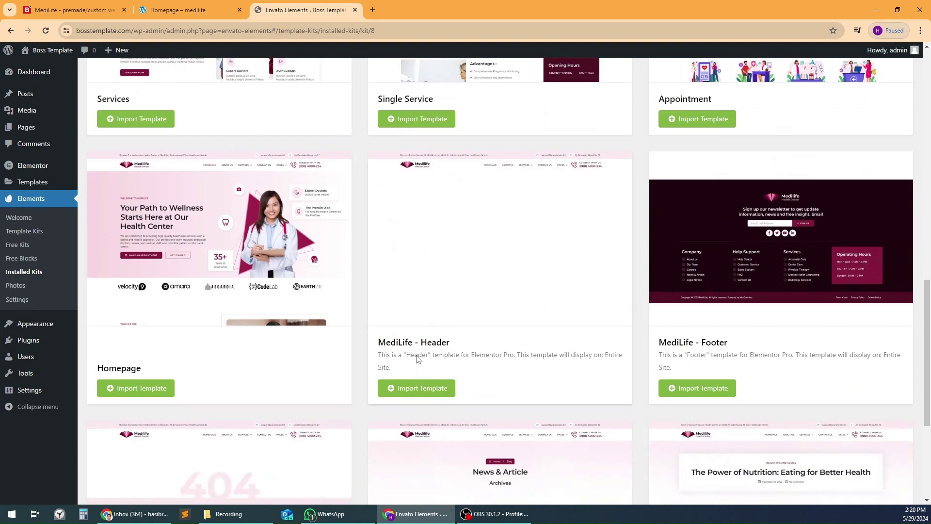
pyautogui.moveTo(413, 344); pyautogui.dragTo(450, 345)
pyautogui.click(416, 388)
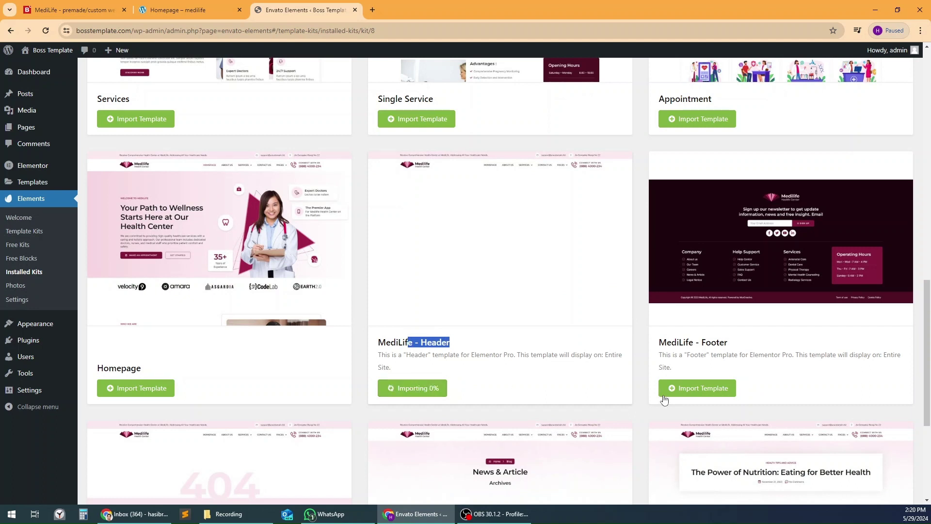
pyautogui.click(688, 391)
pyautogui.scroll(-1, 454, 357)
pyautogui.click(154, 341)
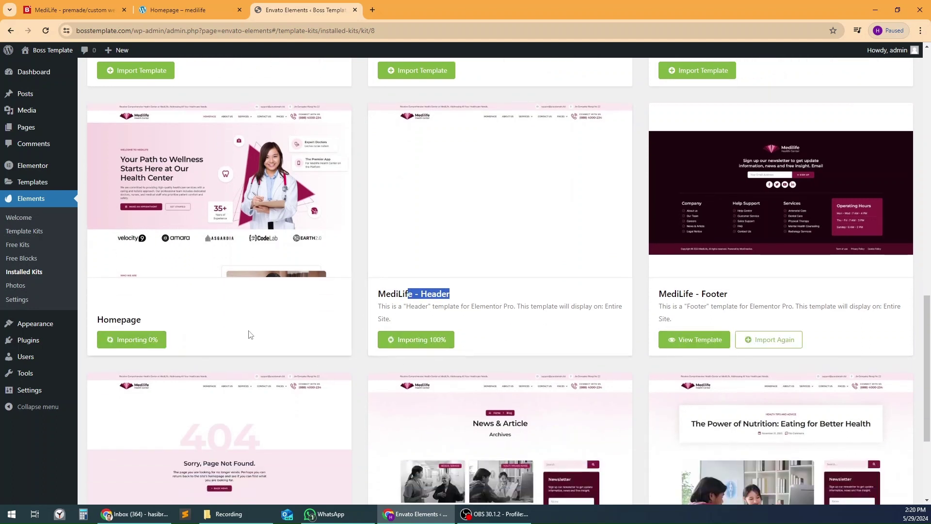
pyautogui.click(535, 297)
pyautogui.scroll(6, 535, 297)
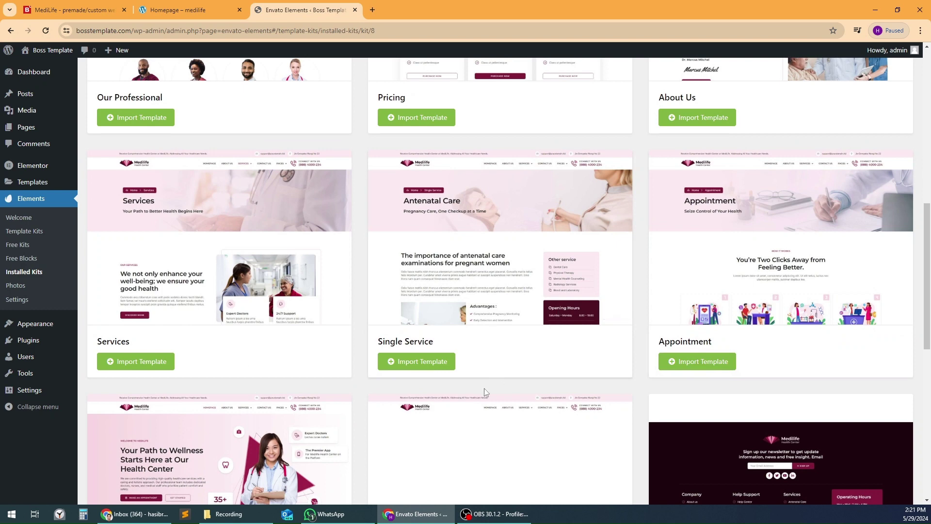
pyautogui.scroll(-5, 461, 339)
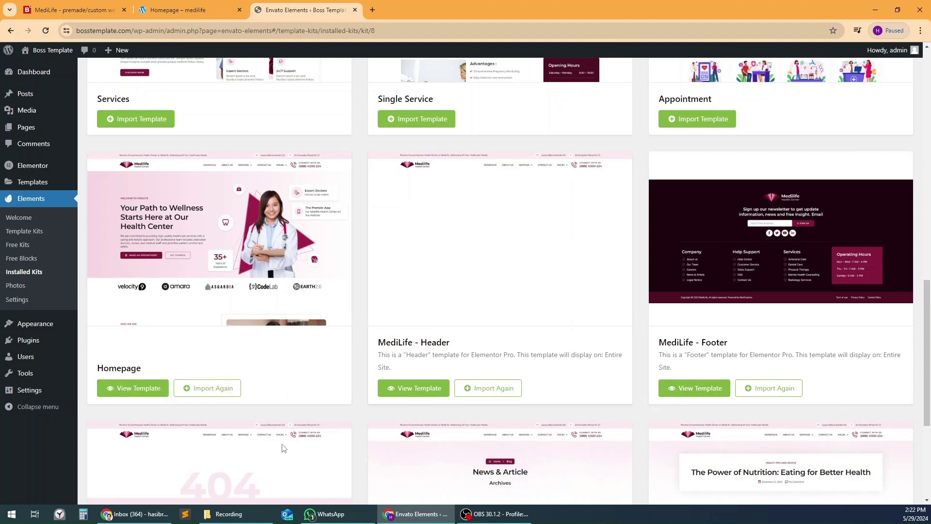
pyautogui.moveTo(100, 369); pyautogui.dragTo(148, 373)
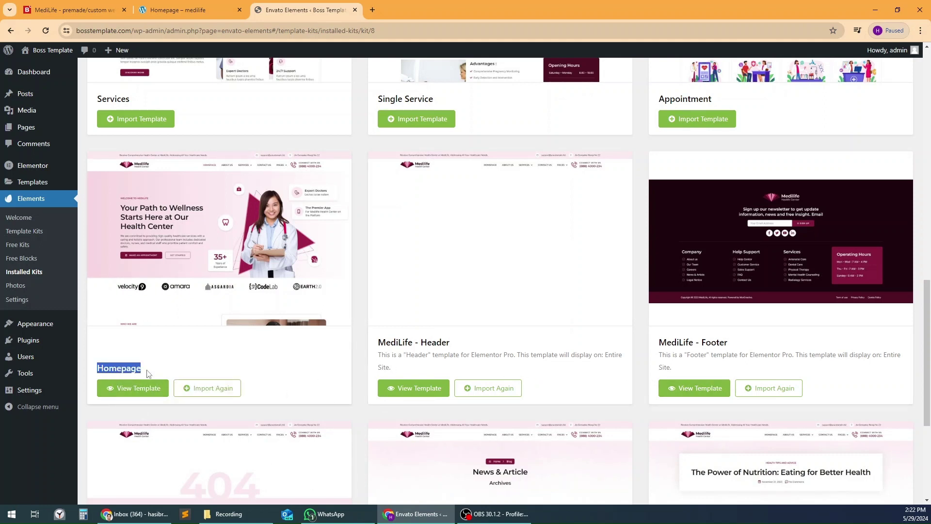
# Step: Add a new WordPress page titled "Home" and publish it
pyautogui.scroll(15, 265, 371)
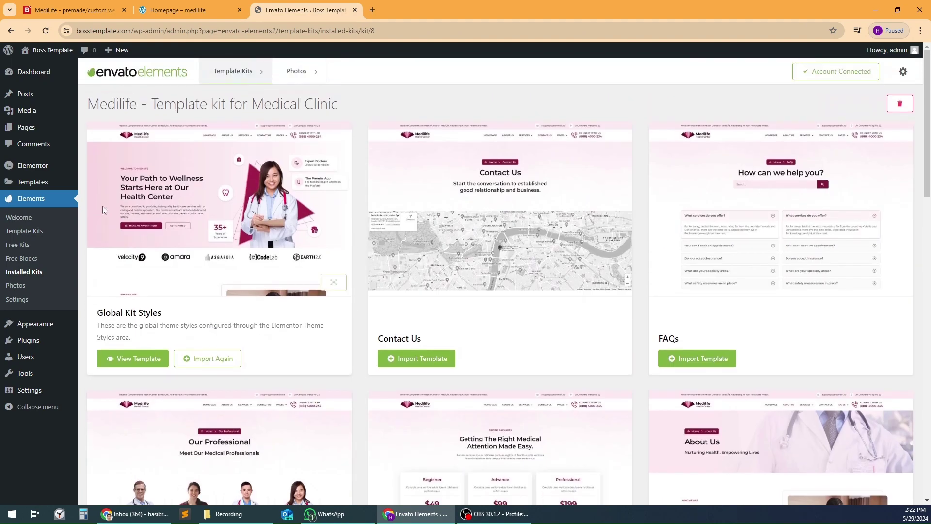
pyautogui.moveTo(29, 127)
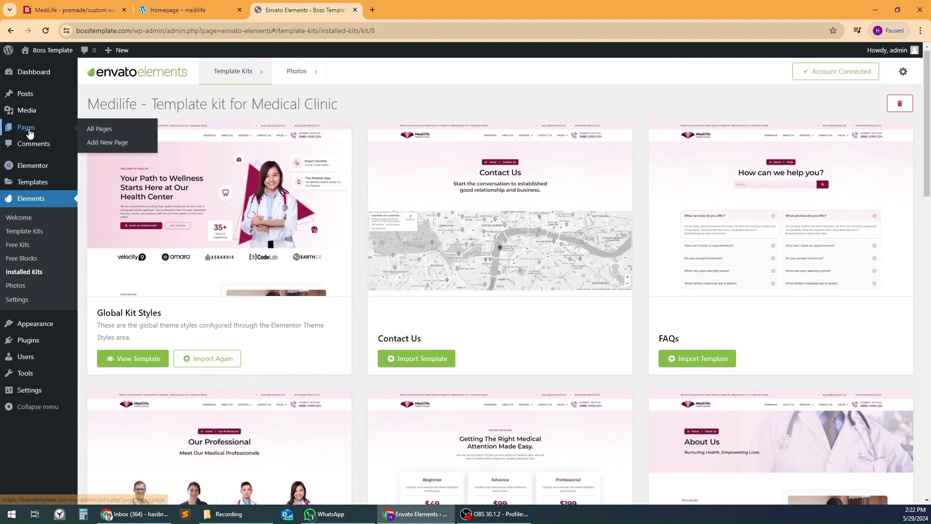
pyautogui.click(108, 133)
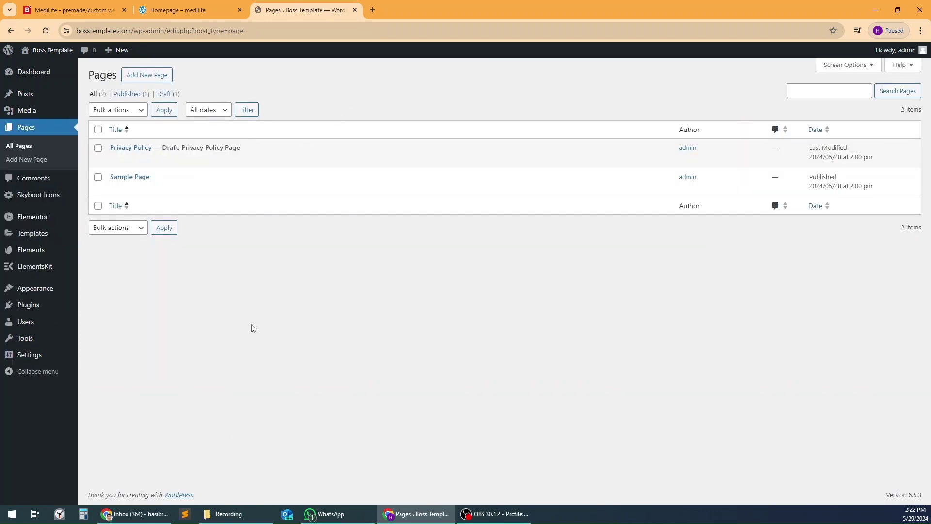
pyautogui.click(144, 78)
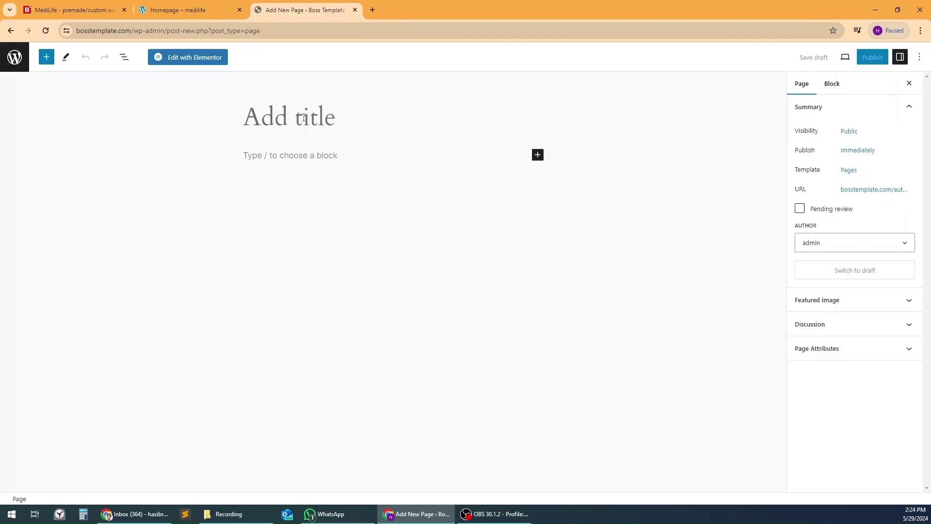
pyautogui.click(263, 119)
pyautogui.write('Home')
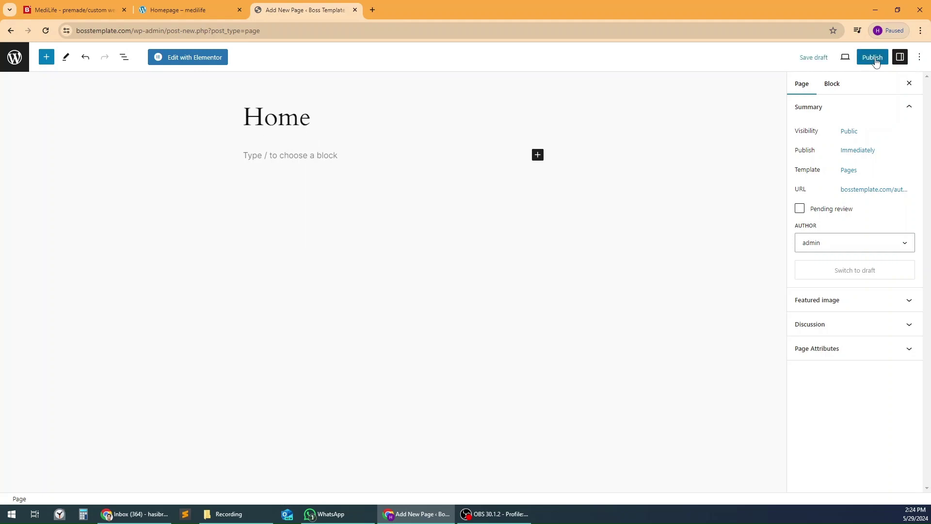
pyautogui.click(876, 61)
pyautogui.click(833, 63)
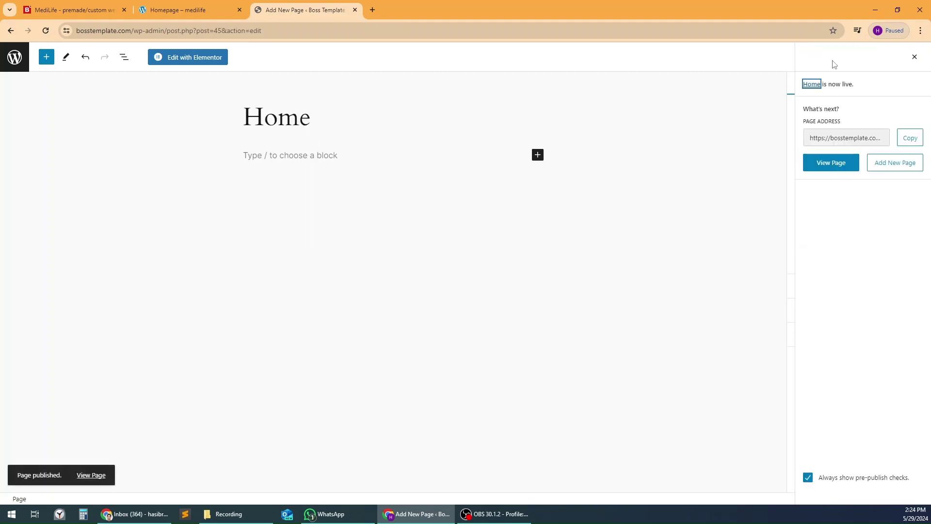
# Step: View the published Home page in a separate browser tab and return to the page editor
pyautogui.rightClick(840, 164)
pyautogui.click(758, 176)
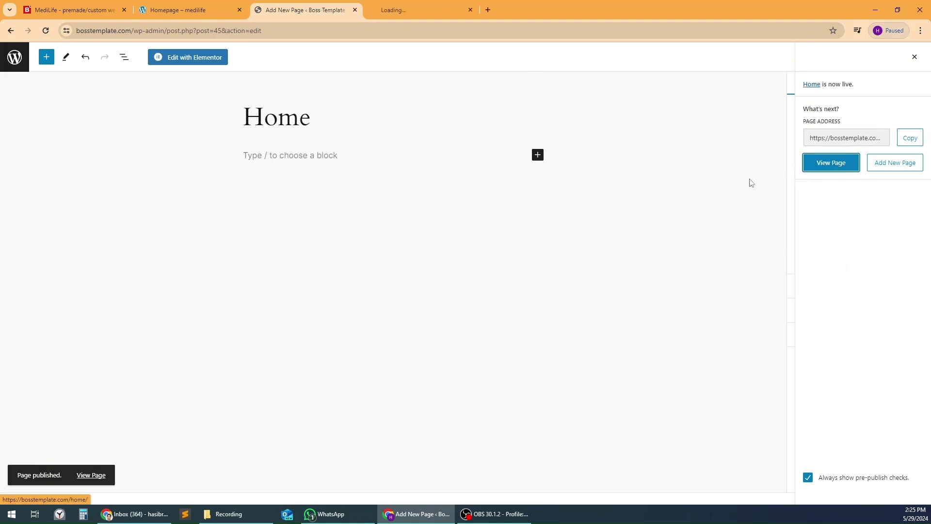
pyautogui.click(398, 6)
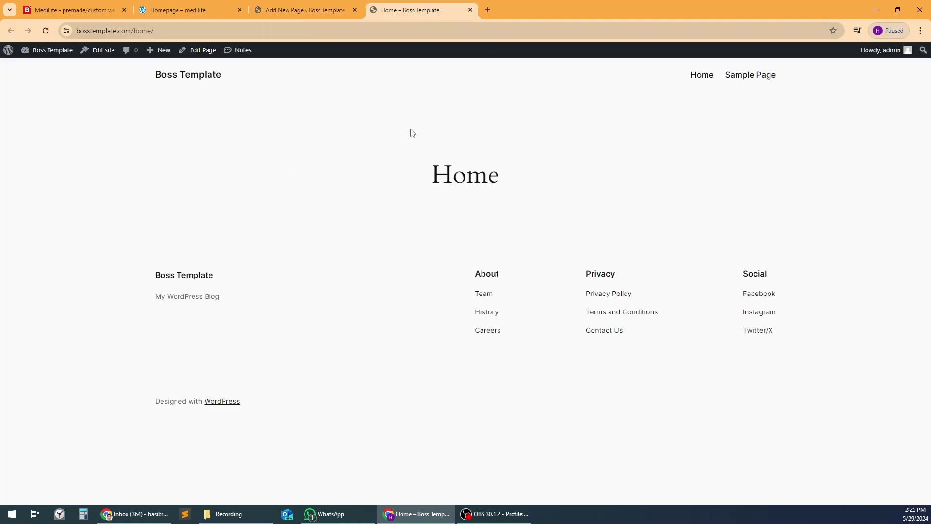
pyautogui.click(295, 8)
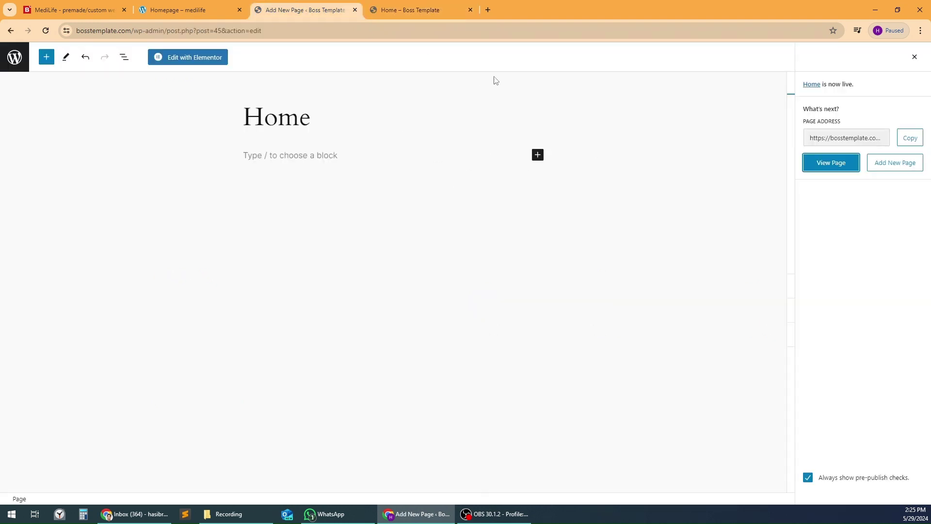
# Step: Open the Home page in Elementor and insert the saved Homepage template after syncing the template library
pyautogui.click(200, 61)
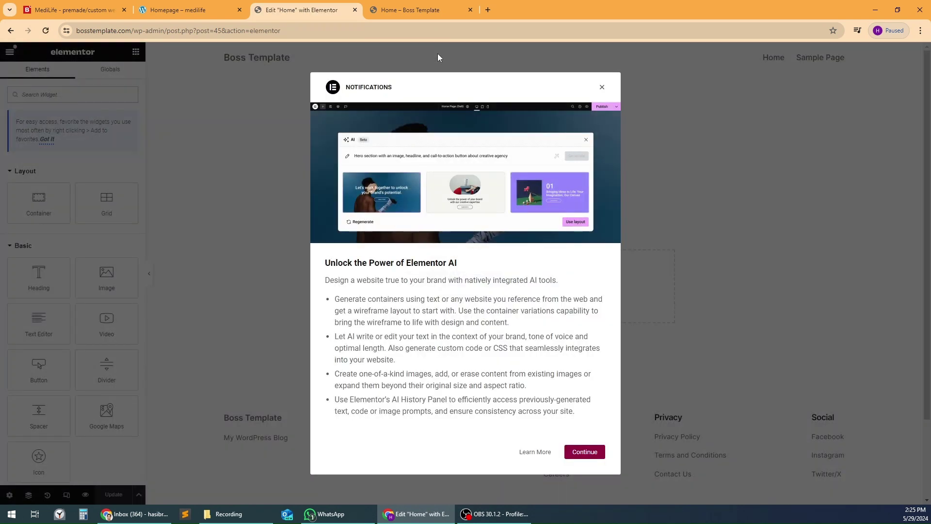
pyautogui.click(602, 89)
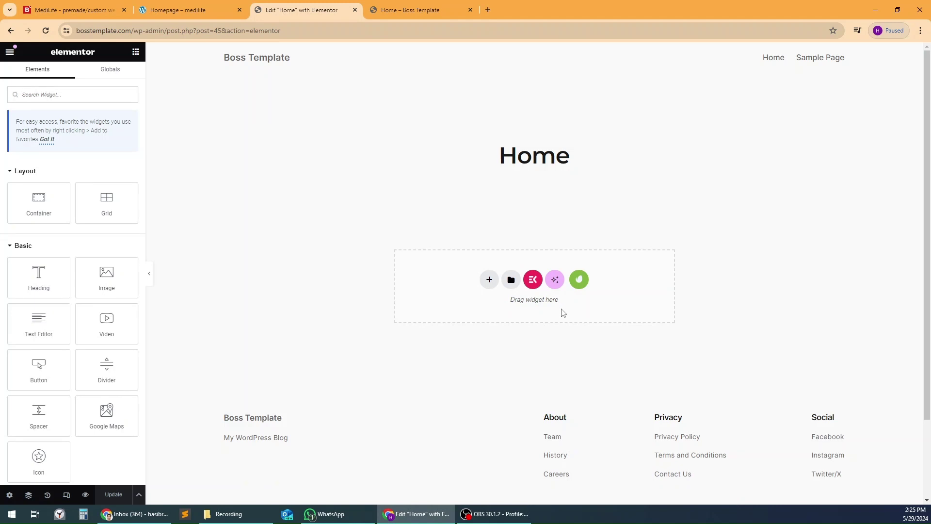
pyautogui.click(512, 280)
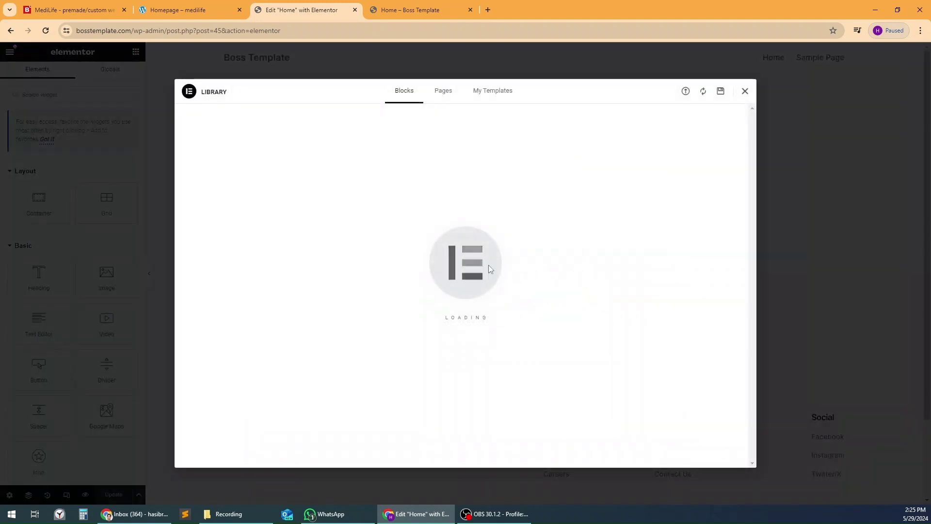
pyautogui.click(496, 92)
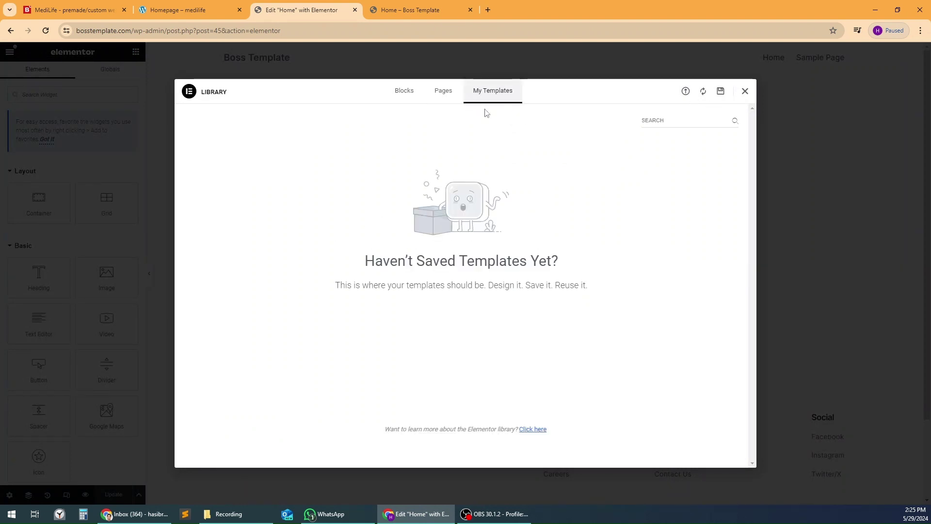
pyautogui.click(703, 93)
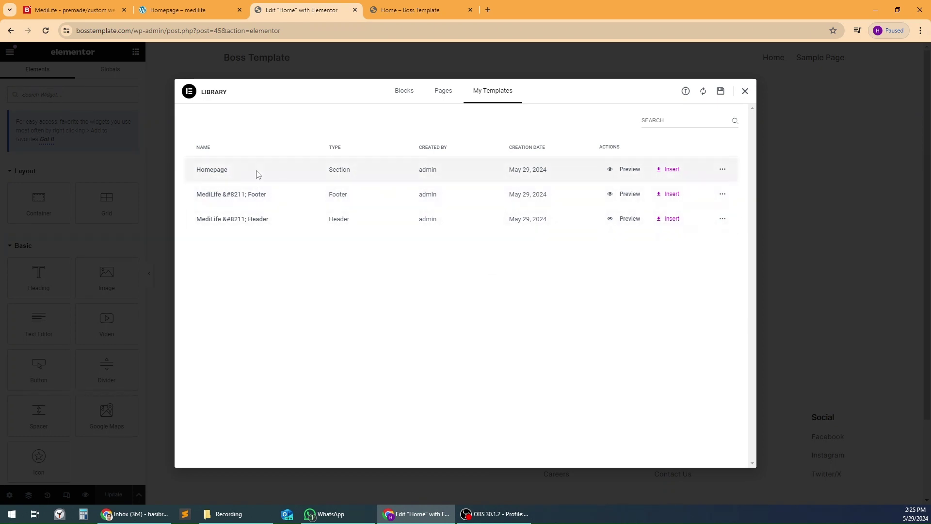
pyautogui.click(673, 169)
pyautogui.click(537, 297)
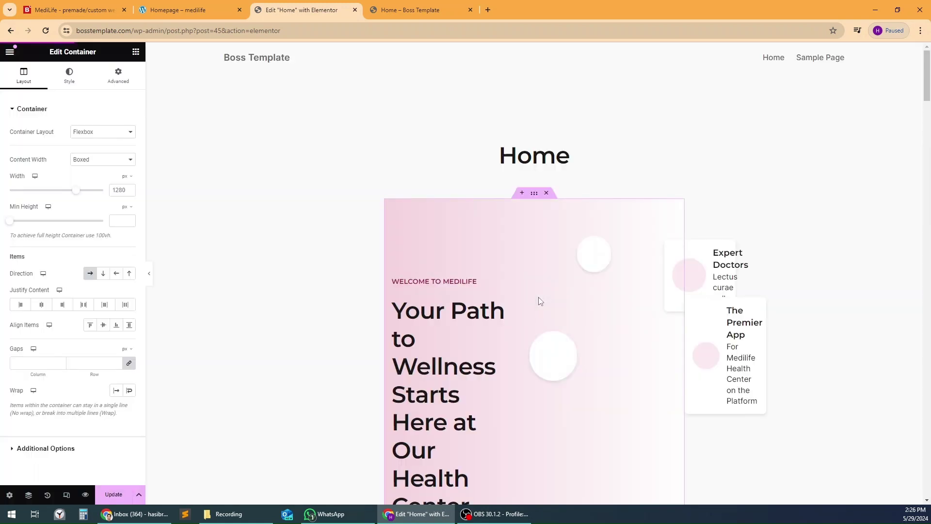
# Step: Set the Home page's layout to Elementor Full Width and check the inserted homepage sections
pyautogui.scroll(-15, 830, 262)
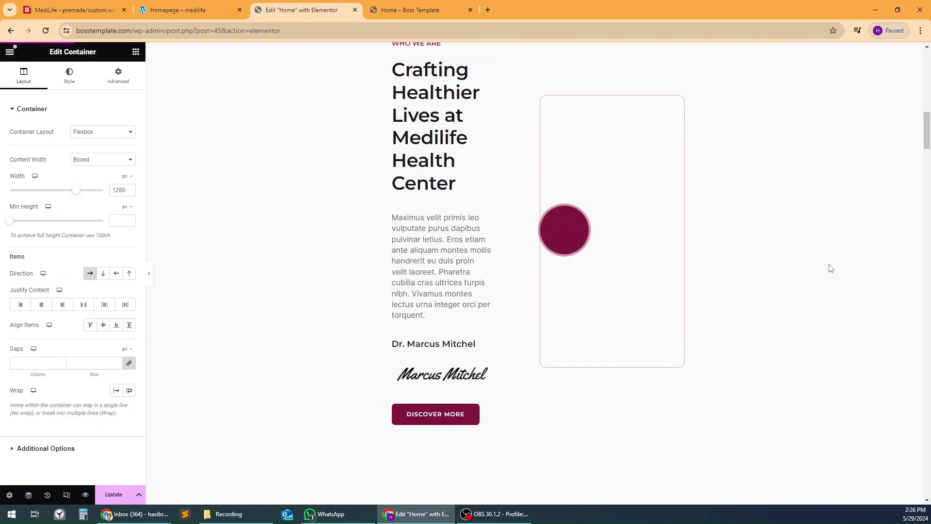
pyautogui.scroll(-15, 831, 268)
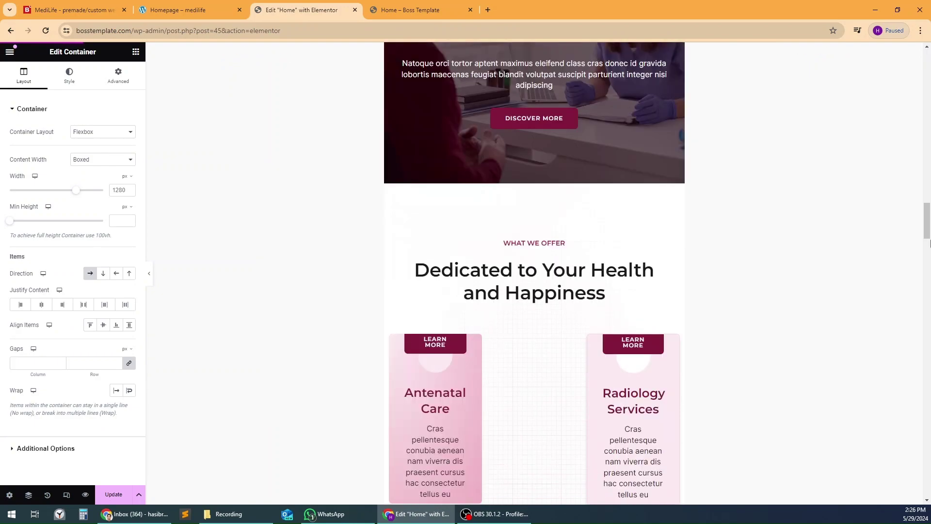
pyautogui.scroll(20, 791, 218)
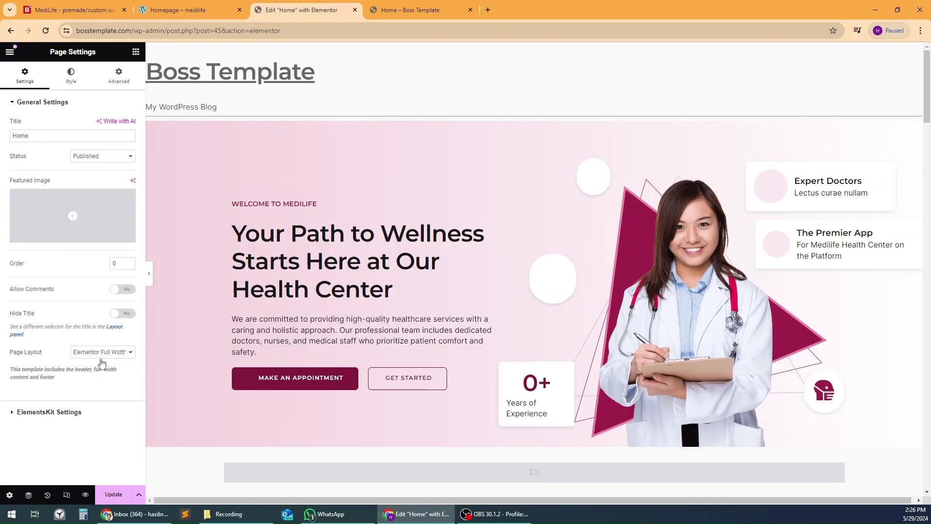
pyautogui.scroll(-20, 499, 288)
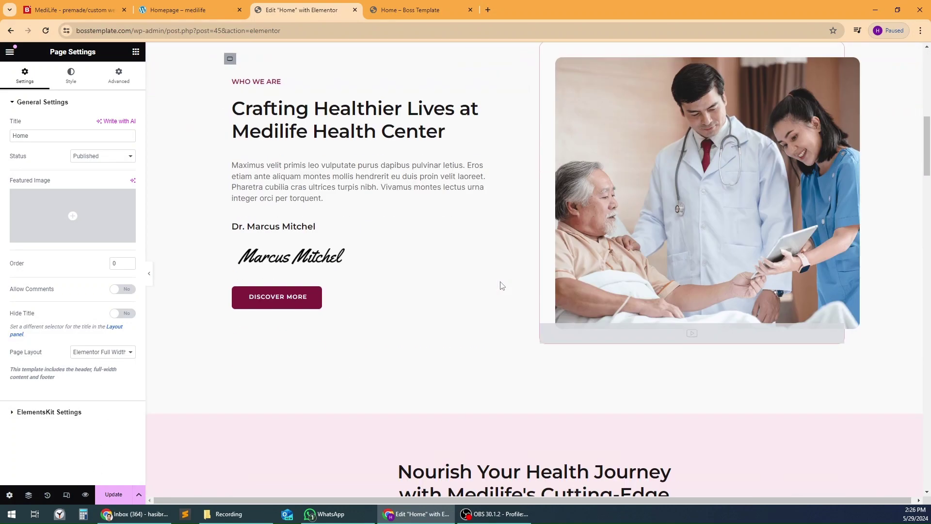
pyautogui.scroll(-6, 501, 285)
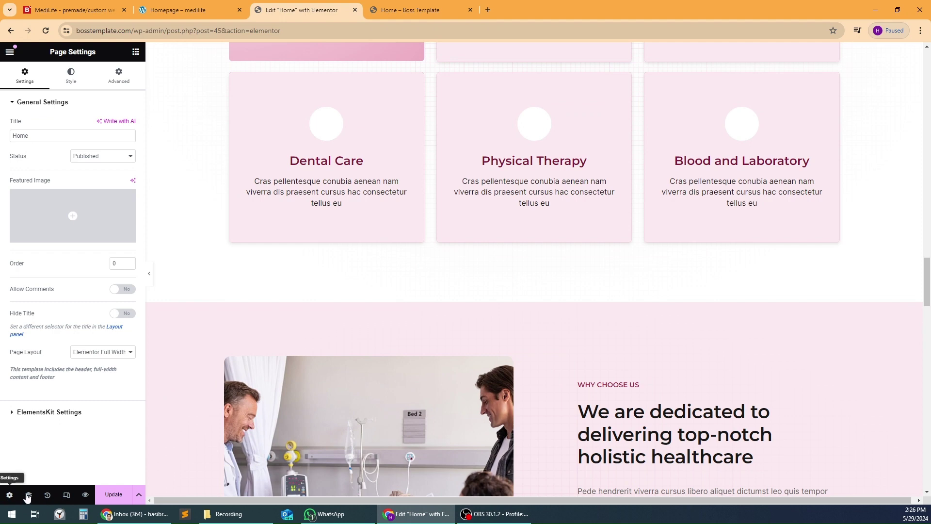
# Step: Open the Navigator, check the page's advanced settings and return to its general settings
pyautogui.click(28, 494)
pyautogui.click(117, 80)
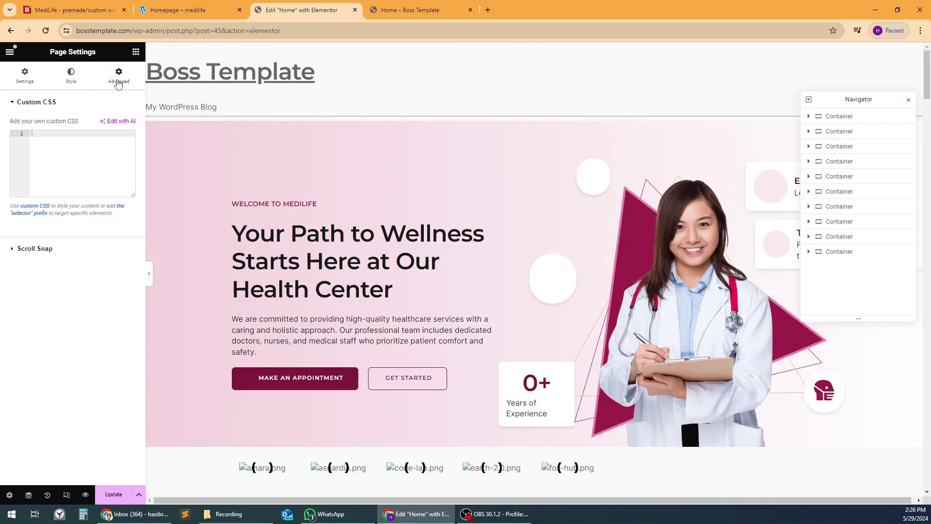
pyautogui.click(24, 77)
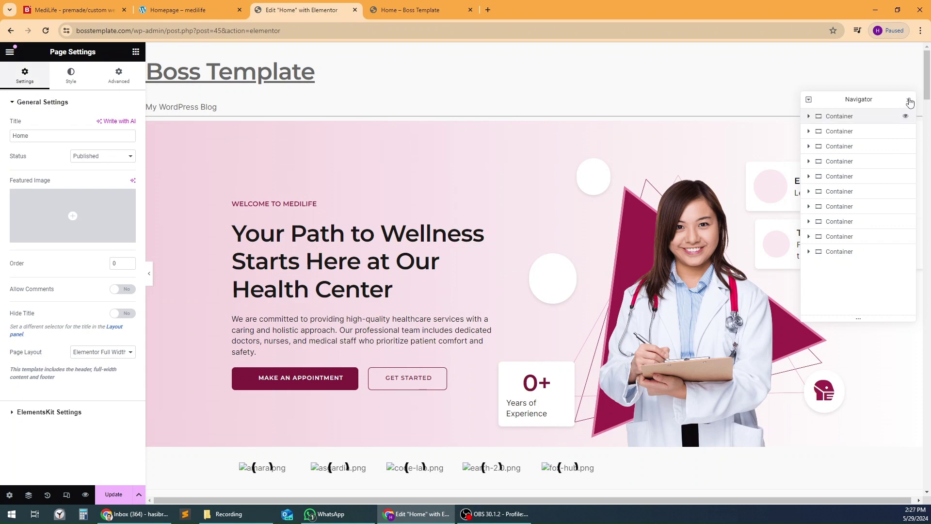
# Step: Close the Navigator, look through the inserted homepage sections and update the Home page
pyautogui.click(908, 101)
pyautogui.scroll(-15, 514, 340)
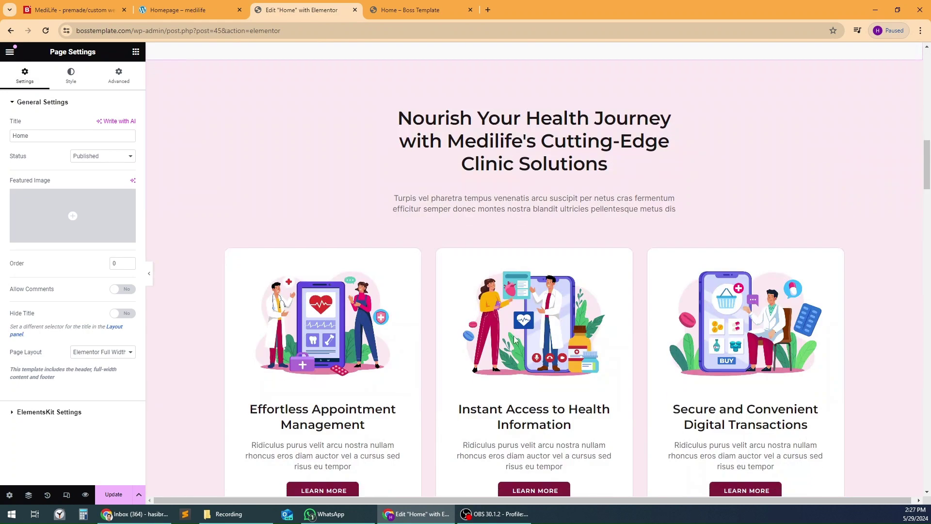
pyautogui.scroll(-20, 514, 340)
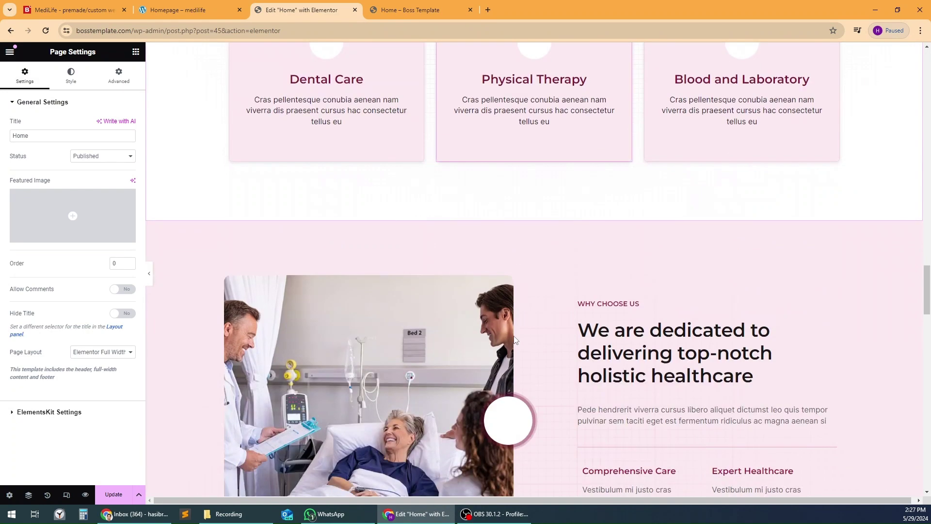
pyautogui.scroll(-20, 515, 339)
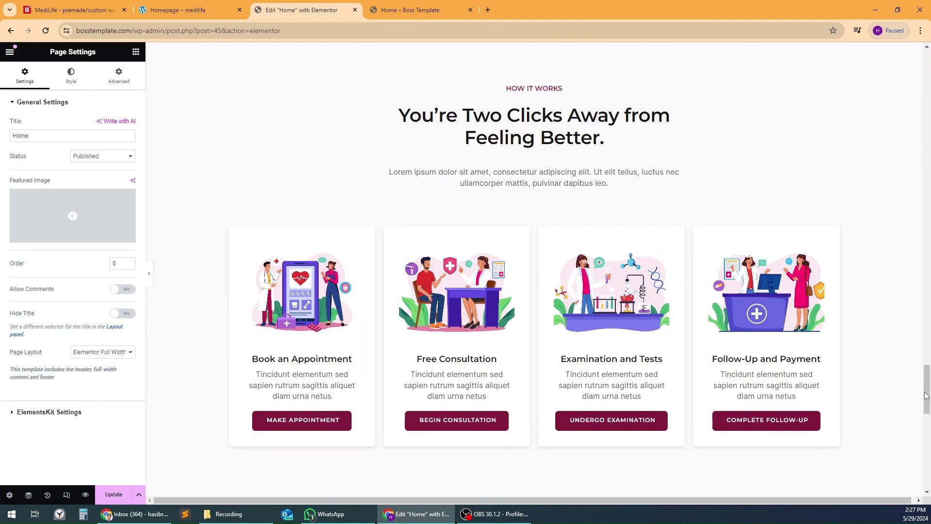
pyautogui.moveTo(926, 396); pyautogui.dragTo(929, 68)
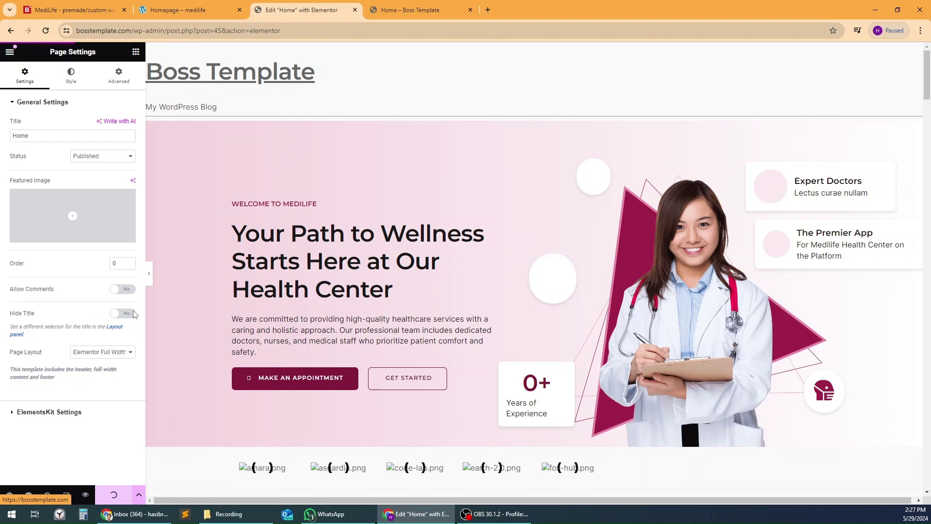
# Step: Leave the page editor for the WordPress dashboard and list all published Elementor templates
pyautogui.click(174, 14)
pyautogui.moveTo(189, 30); pyautogui.dragTo(459, 30)
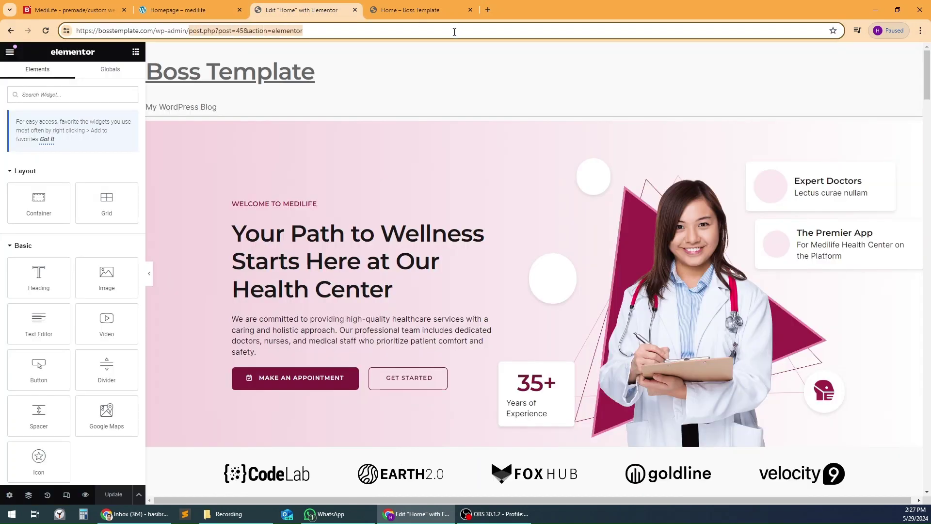
pyautogui.press('BackSpace')
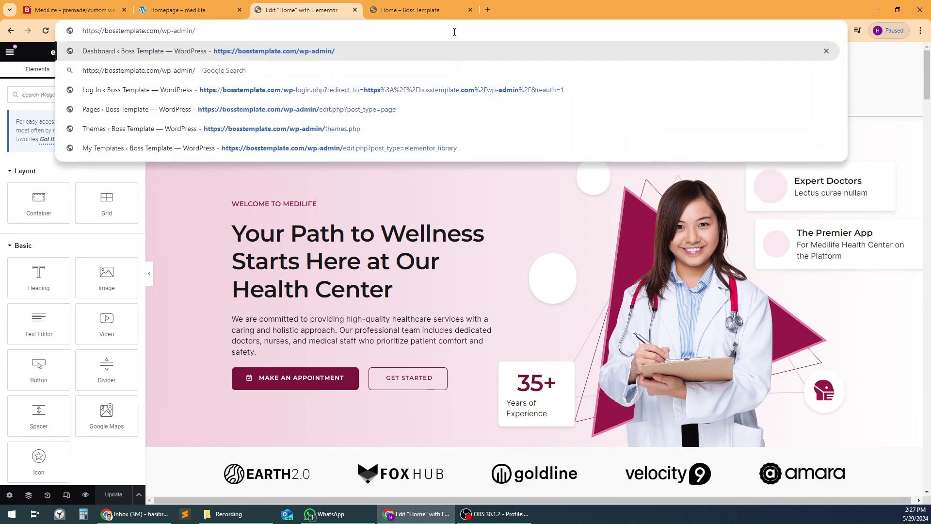
pyautogui.press('Return')
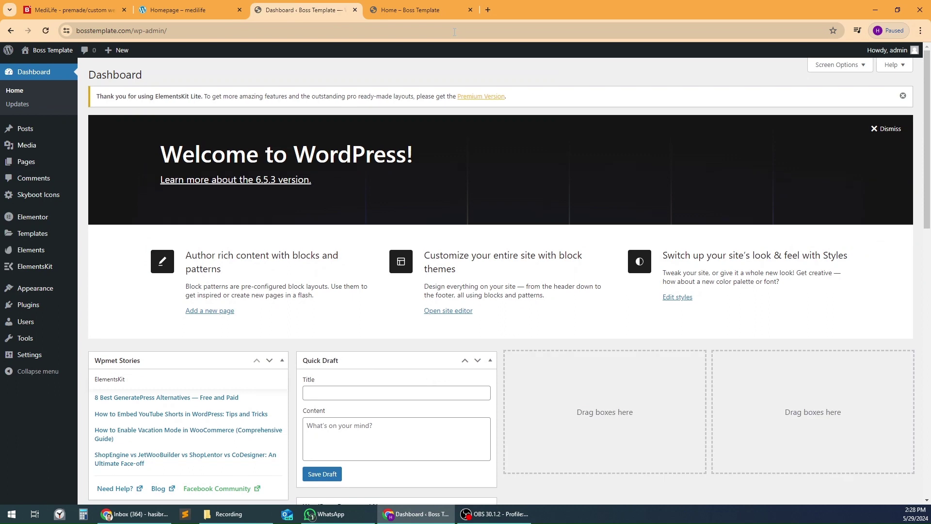
pyautogui.moveTo(35, 235)
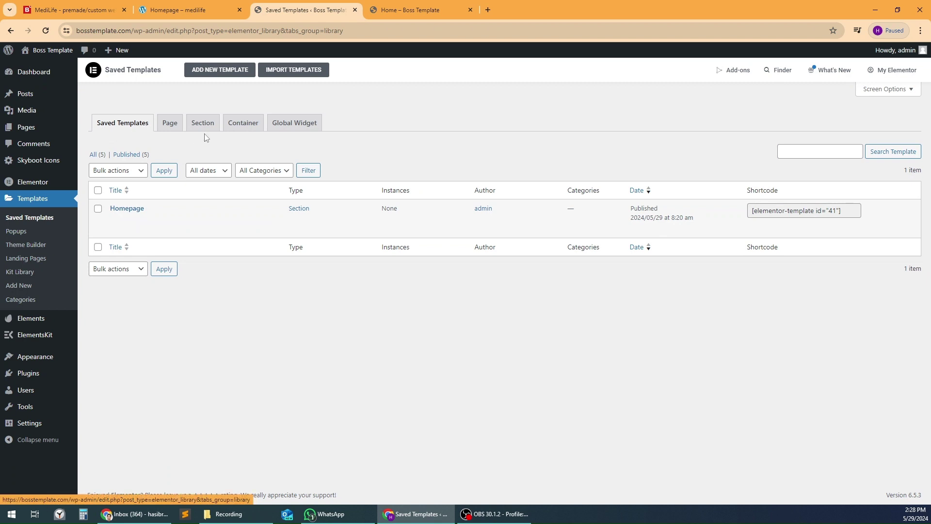
pyautogui.click(127, 154)
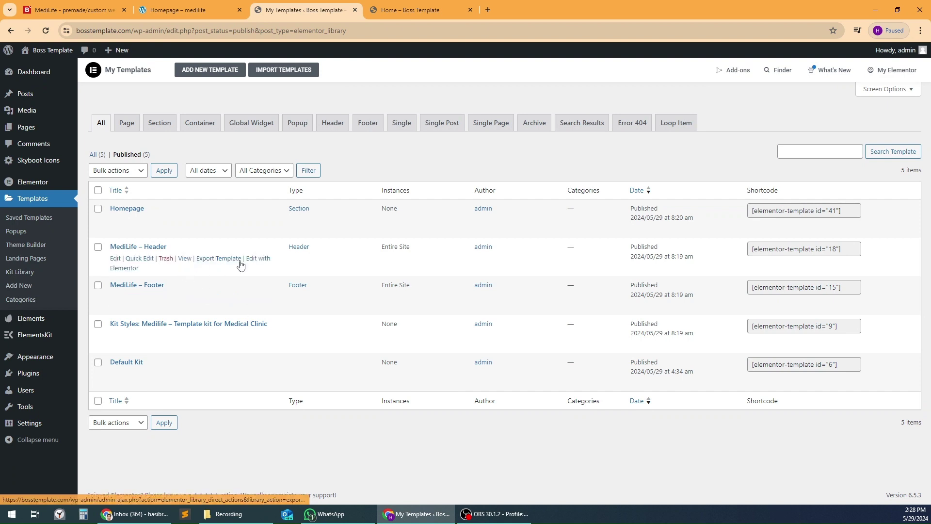
# Step: Try to edit the MediLife – Header template with Elementor in a new browser tab and open the help article on the content area error
pyautogui.rightClick(265, 261)
pyautogui.click(279, 268)
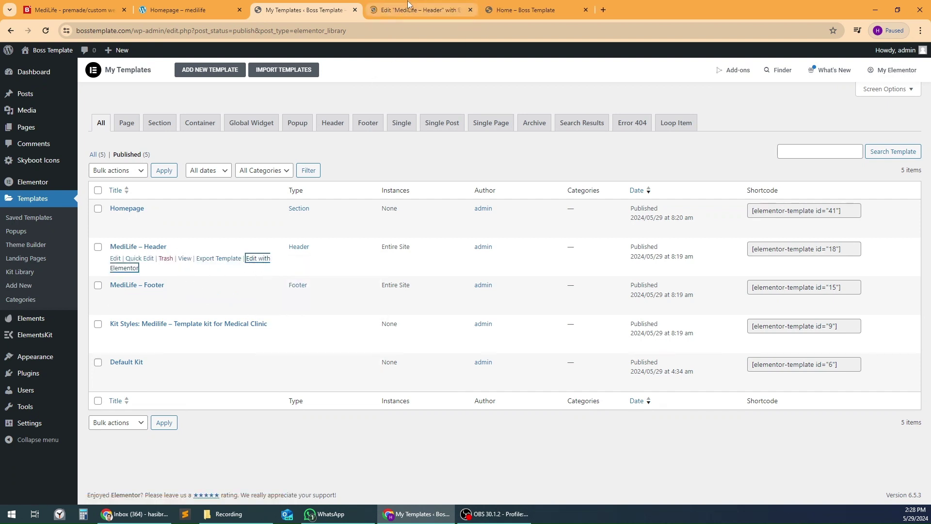
pyautogui.click(408, 4)
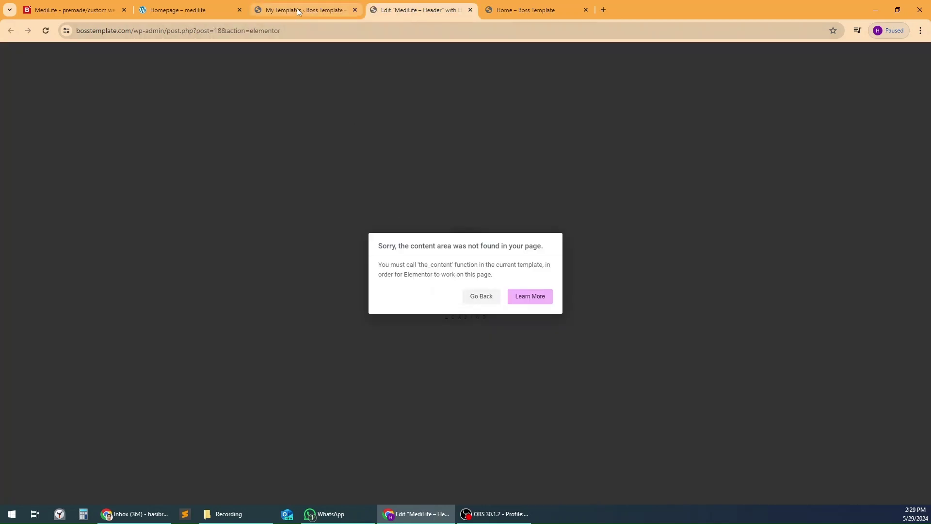
pyautogui.click(530, 296)
pyautogui.click(421, 7)
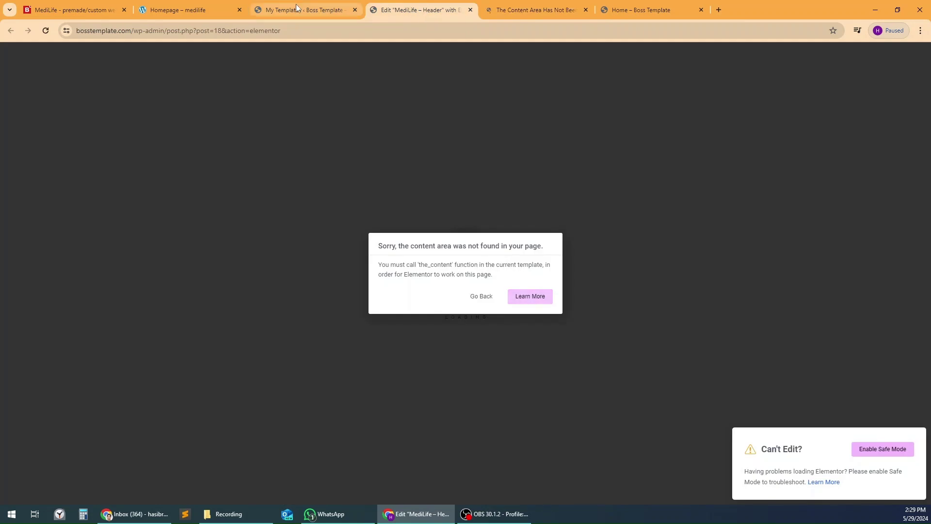
# Step: Open the site's installed themes in the WordPress admin and close the Elementor help article
pyautogui.click(299, 9)
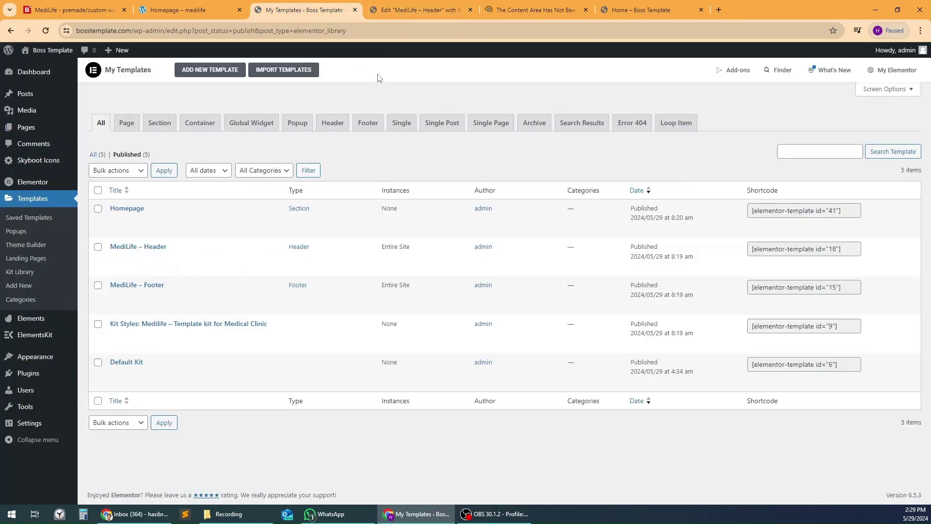
pyautogui.moveTo(39, 361)
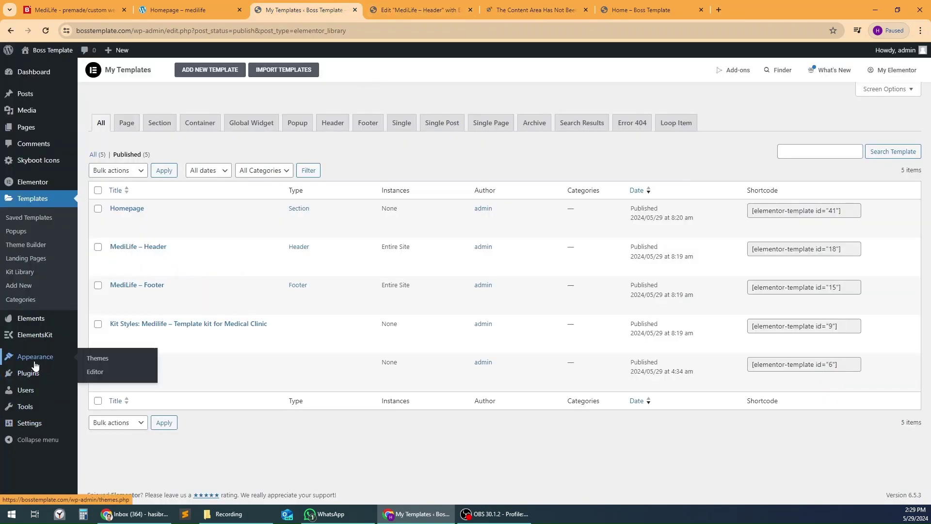
pyautogui.click(109, 359)
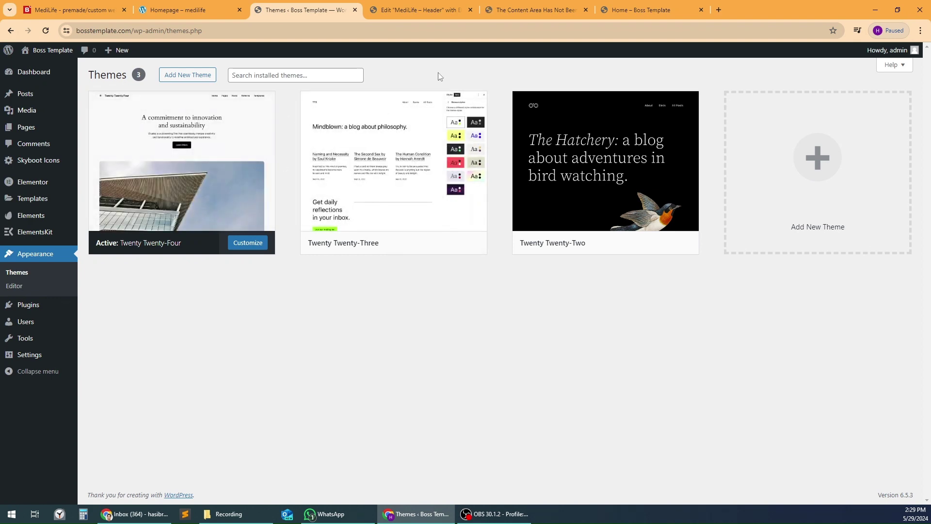
pyautogui.click(524, 4)
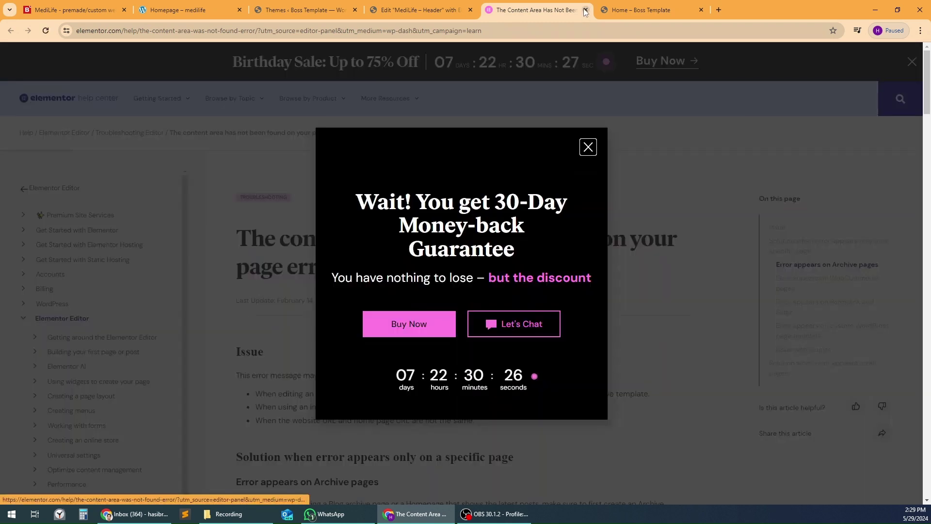
pyautogui.click(586, 10)
pyautogui.click(285, 6)
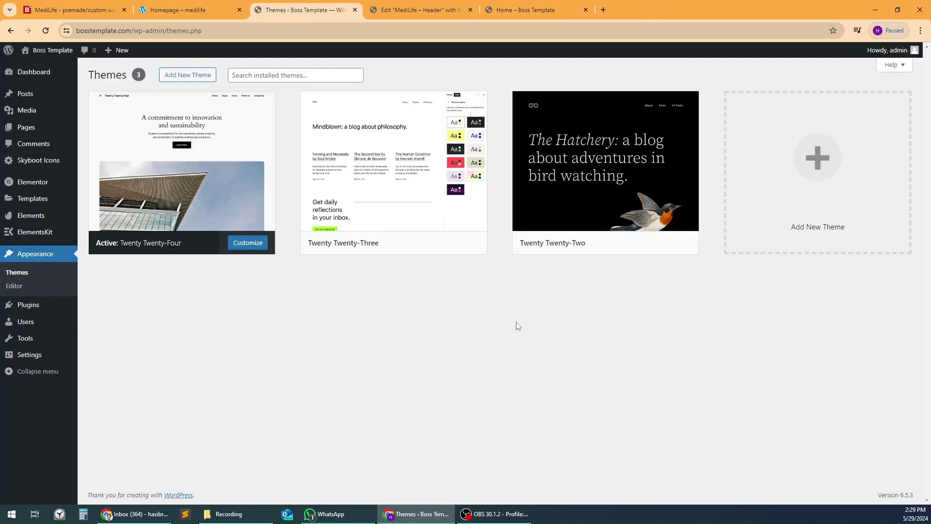
# Step: Search the theme directory for "hello elementor", then install and activate the Hello Elementor theme
pyautogui.click(187, 78)
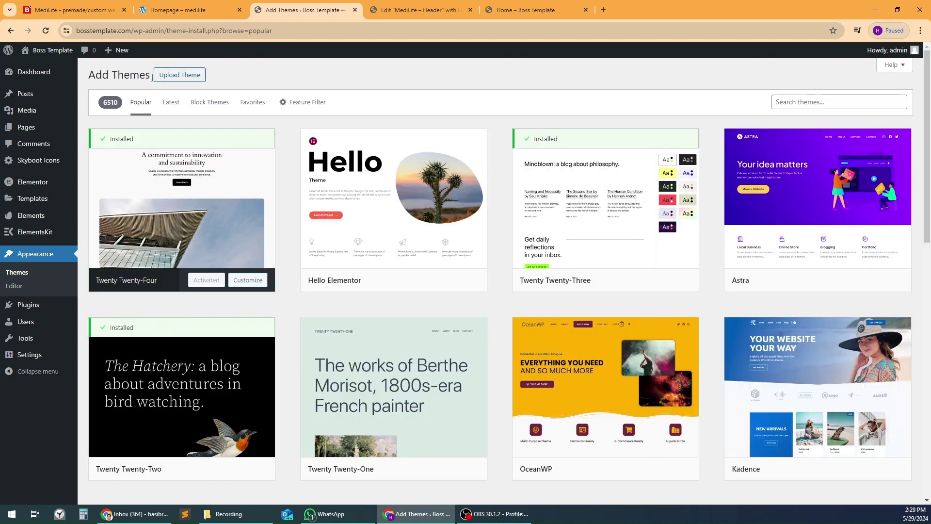
pyautogui.moveTo(386, 209)
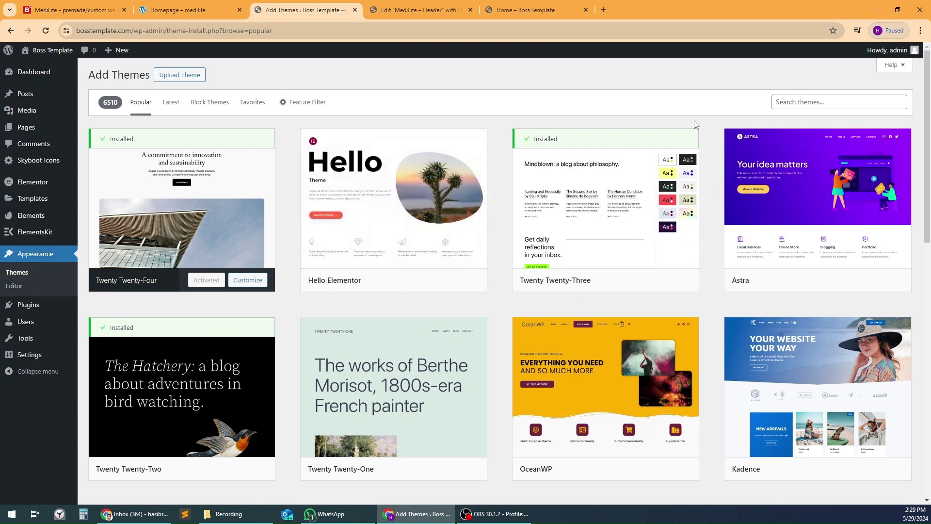
pyautogui.moveTo(397, 266)
pyautogui.click(795, 100)
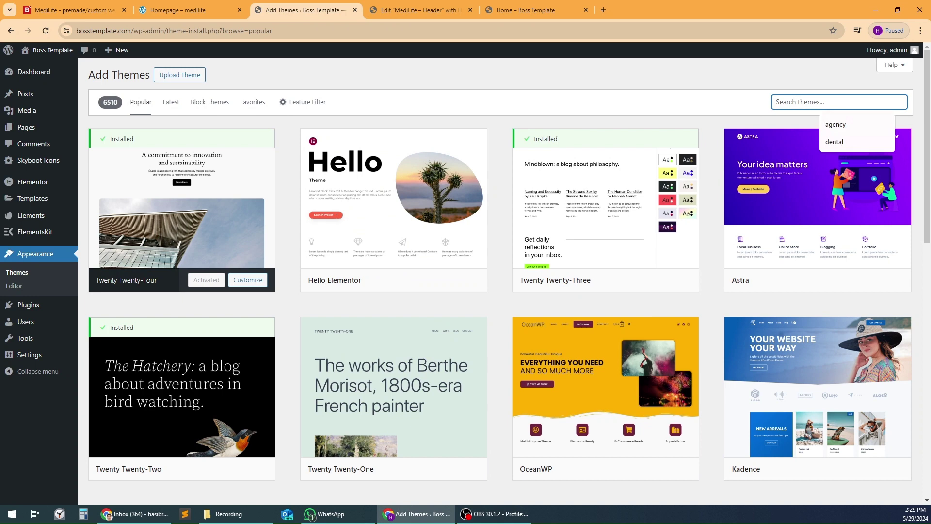
pyautogui.write('he')
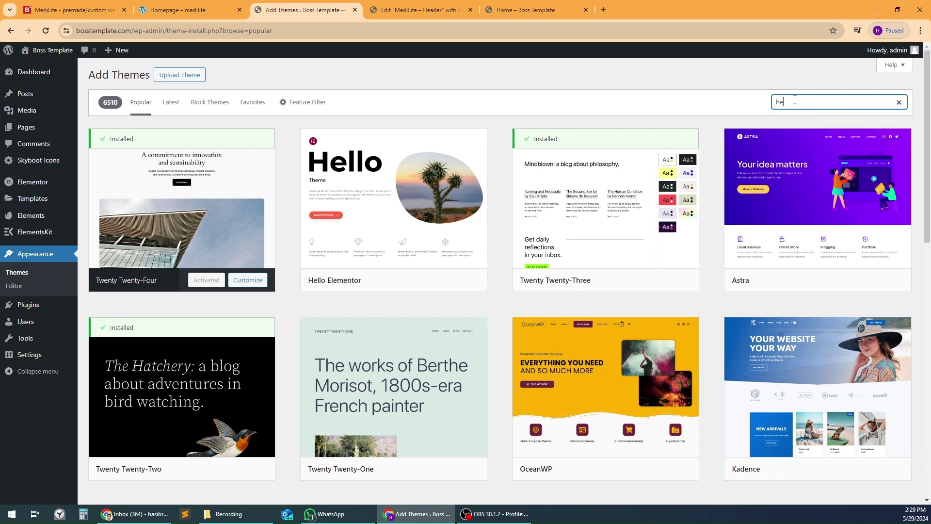
pyautogui.write('llo elementor')
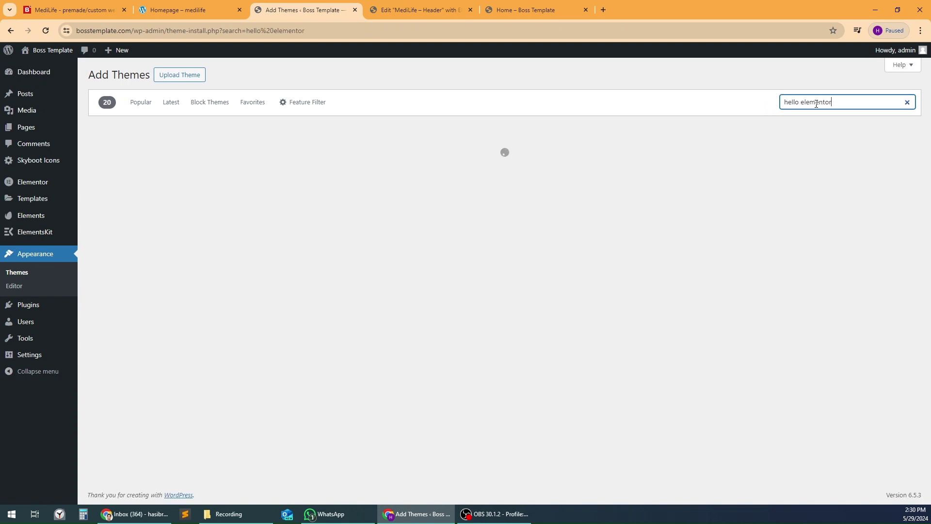
pyautogui.moveTo(189, 258)
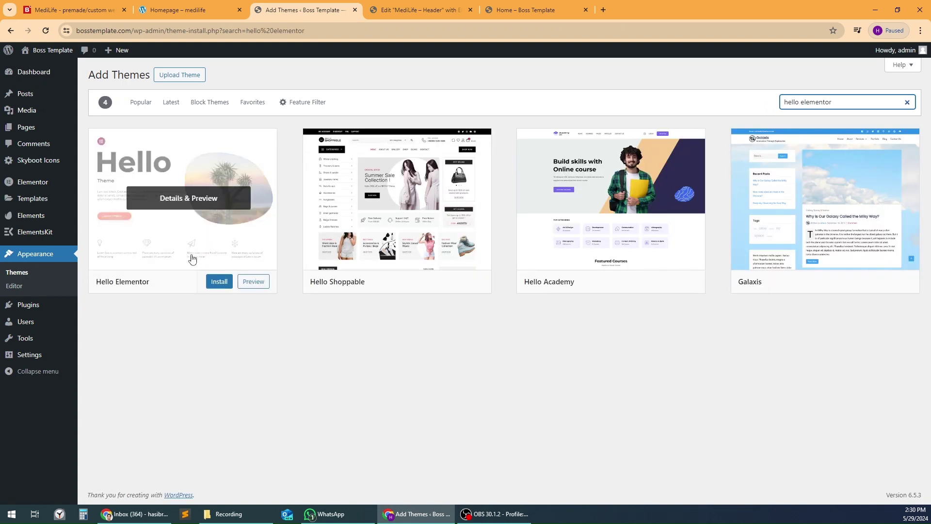
pyautogui.click(218, 288)
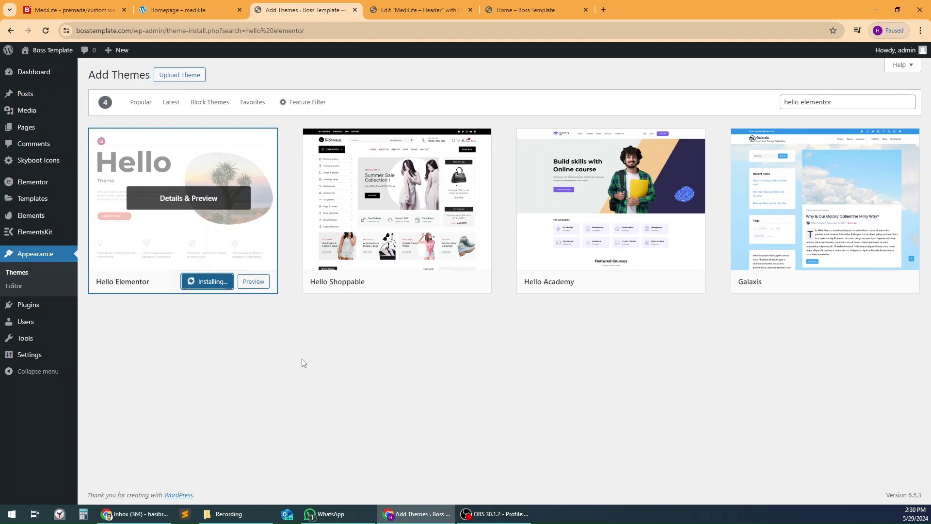
pyautogui.click(203, 282)
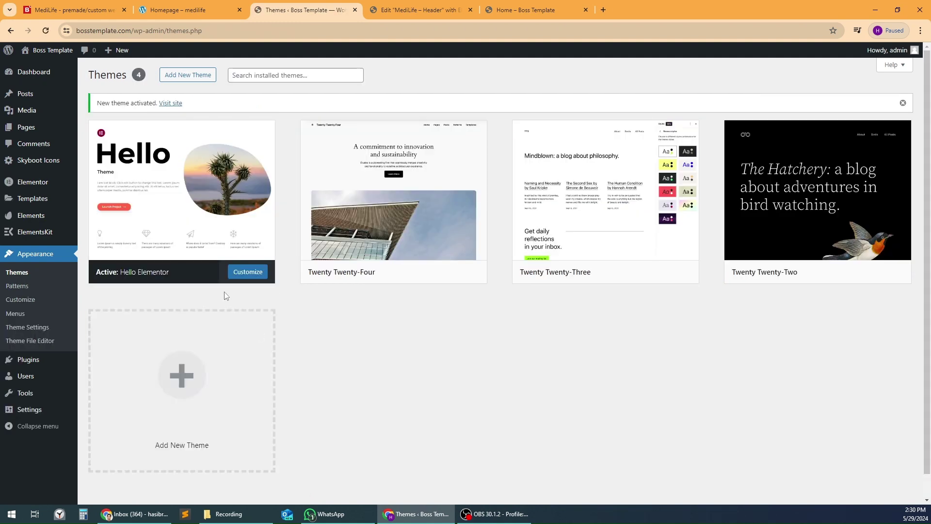
# Step: Reload the MediLife – Header template in Elementor and preview the header without the widget panel
pyautogui.click(397, 10)
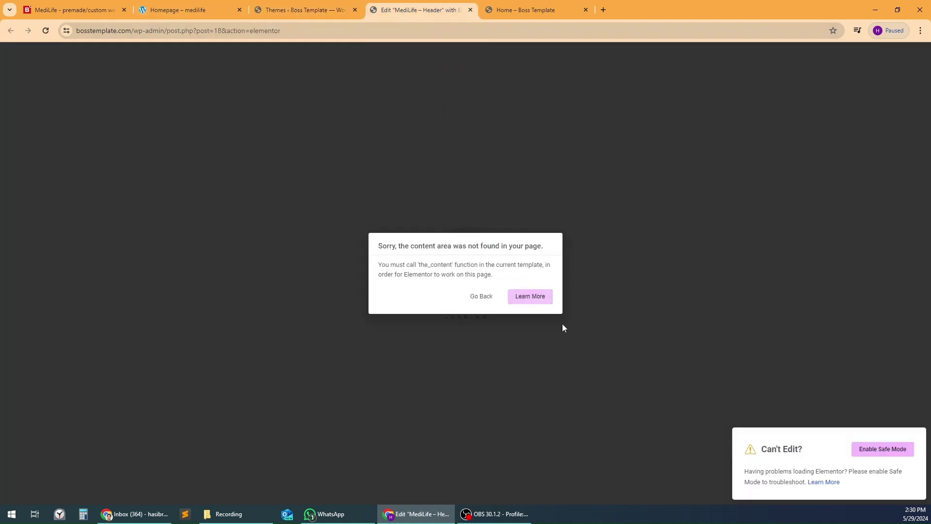
pyautogui.click(45, 31)
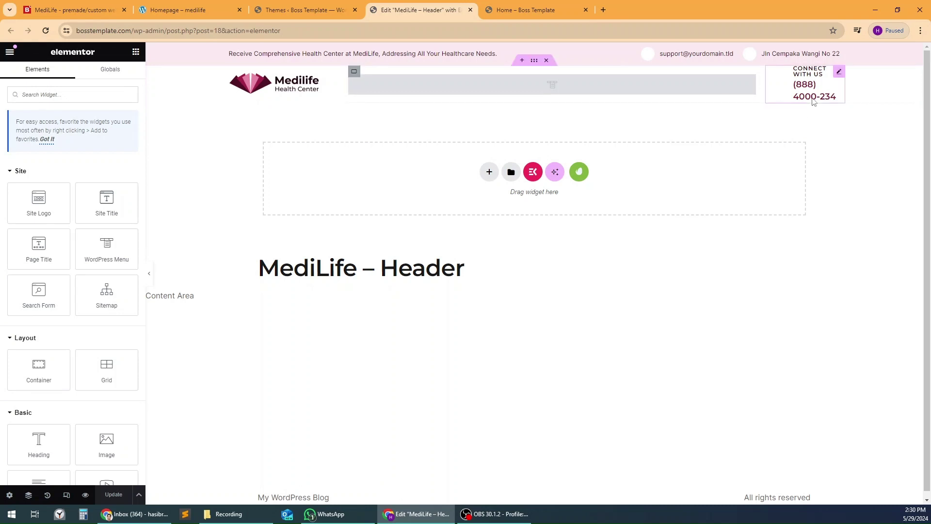
pyautogui.click(149, 274)
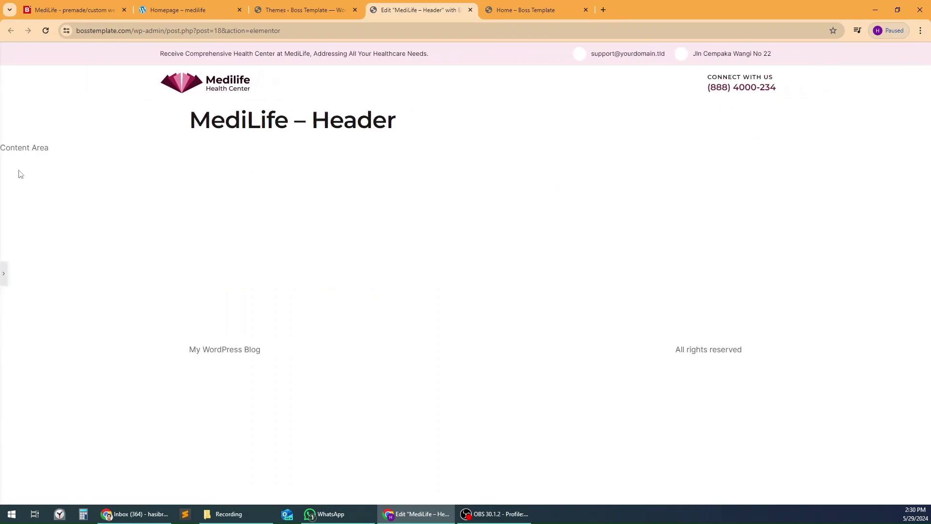
pyautogui.click(4, 275)
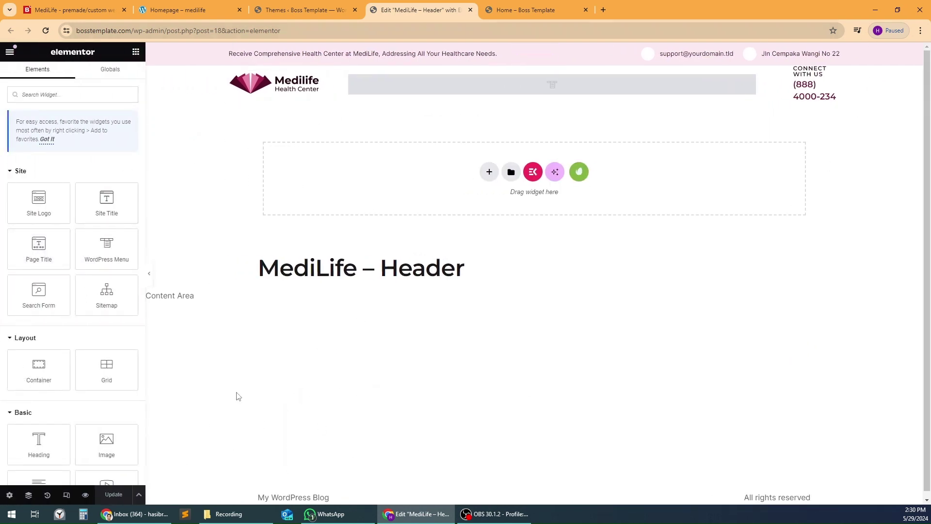
# Step: Save the header template's display conditions with Include set to Entire Site
pyautogui.click(139, 495)
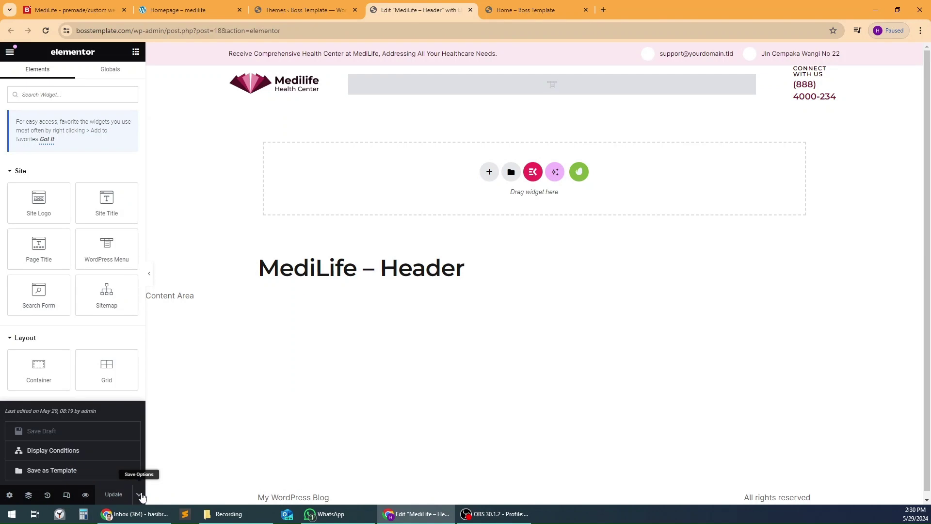
pyautogui.click(60, 453)
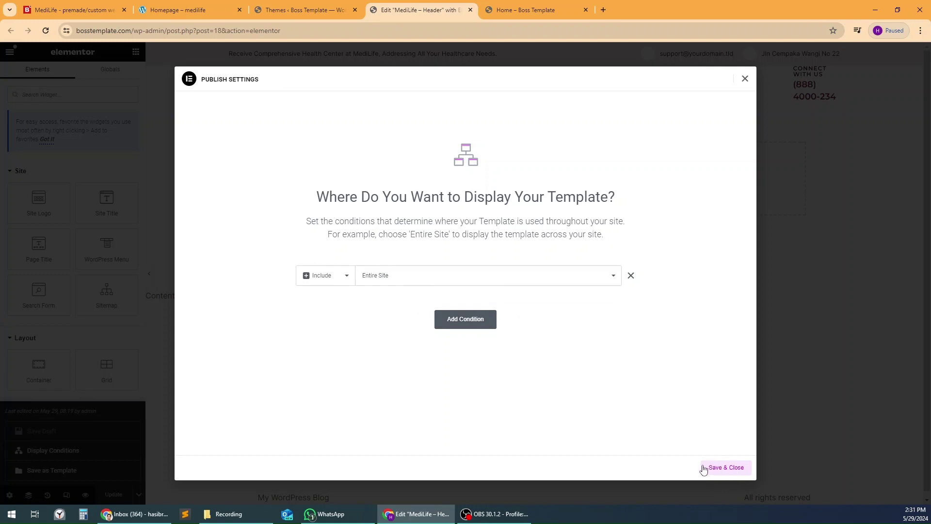
pyautogui.click(723, 470)
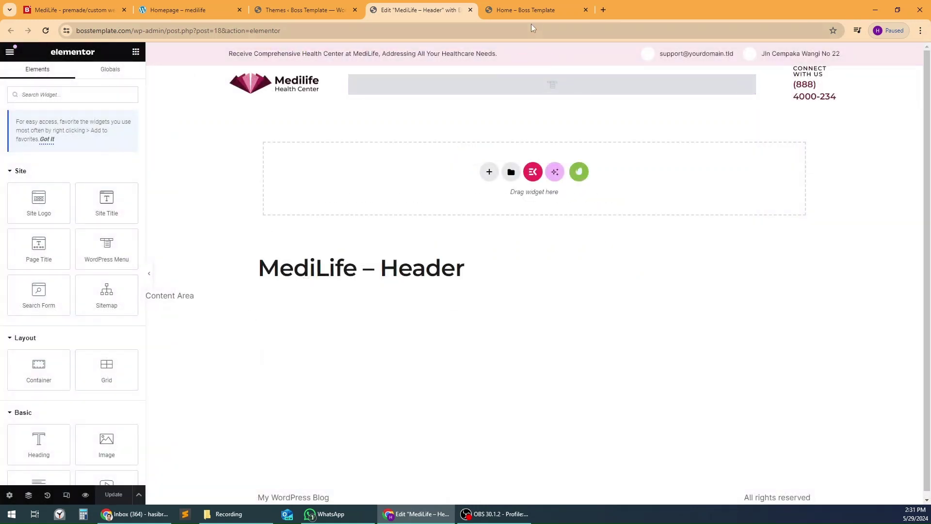
# Step: From the site's Pages list, open the Home page in the Elementor editor in a new tab
pyautogui.click(528, 15)
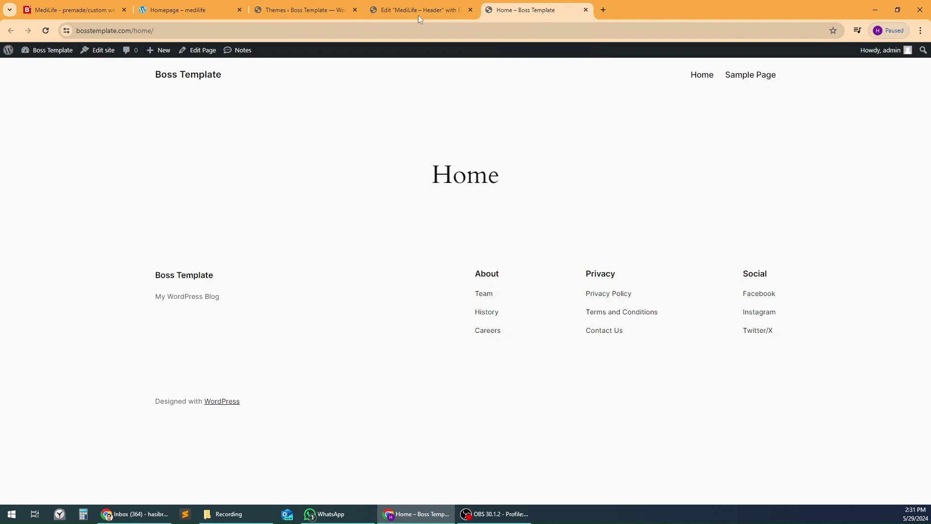
pyautogui.click(334, 9)
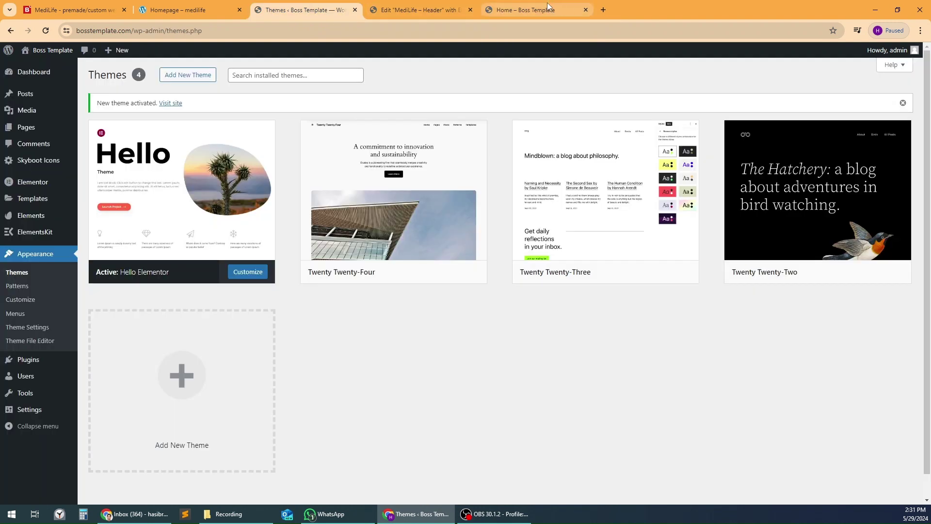
pyautogui.moveTo(42, 131)
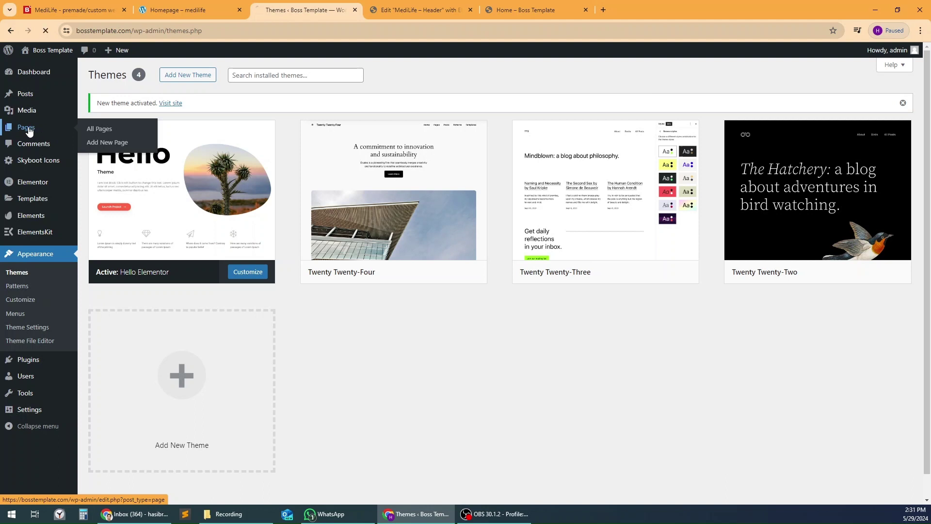
pyautogui.moveTo(196, 151)
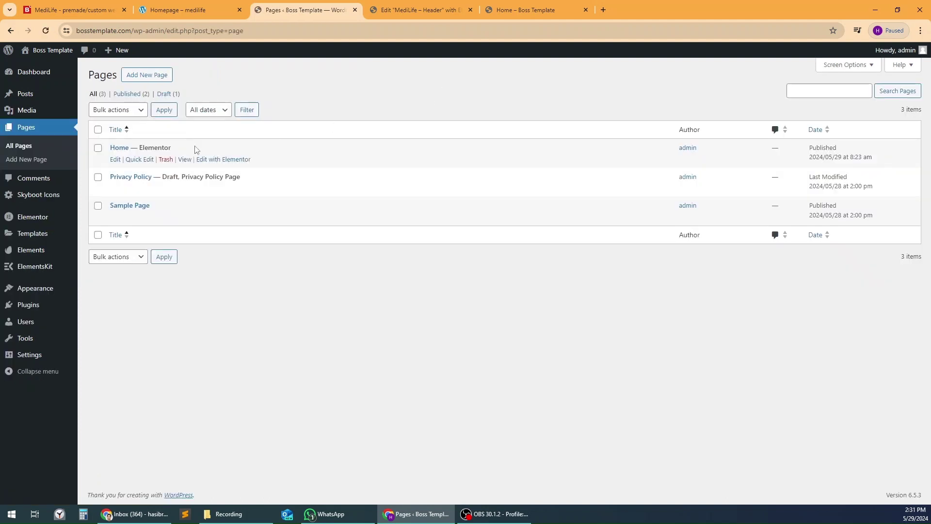
pyautogui.rightClick(231, 159)
pyautogui.click(262, 165)
pyautogui.click(399, 3)
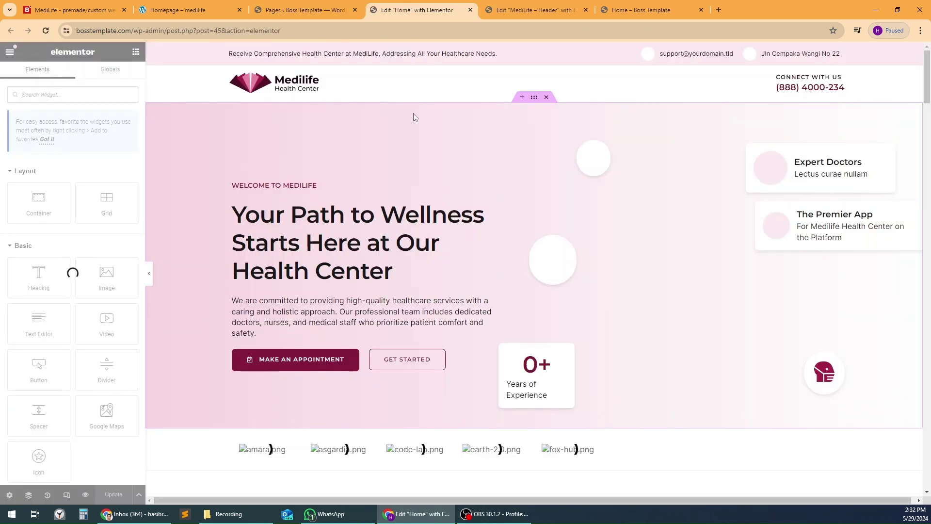
# Step: Examine the Home page layout in the Elementor editor from the hero section down to the footer, including the applied header
pyautogui.scroll(-20, 594, 201)
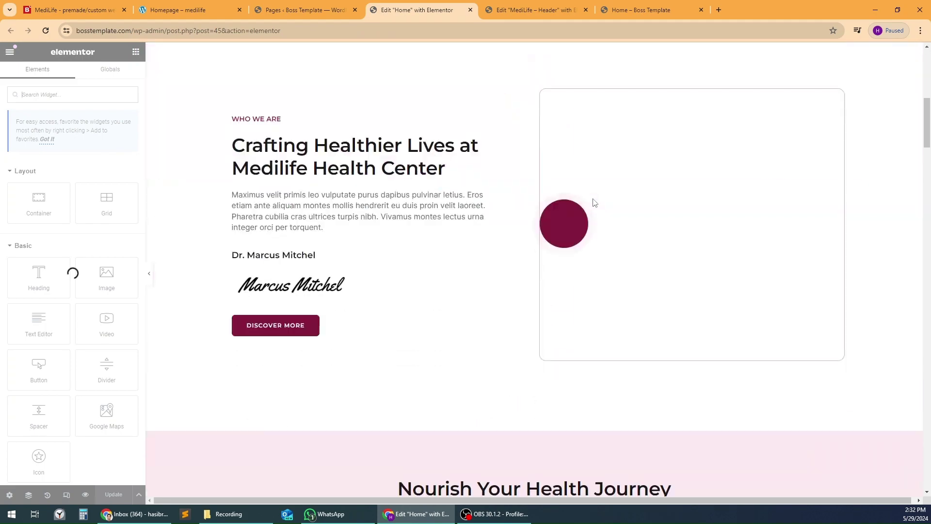
pyautogui.scroll(10, 610, 198)
pyautogui.scroll(15, 610, 197)
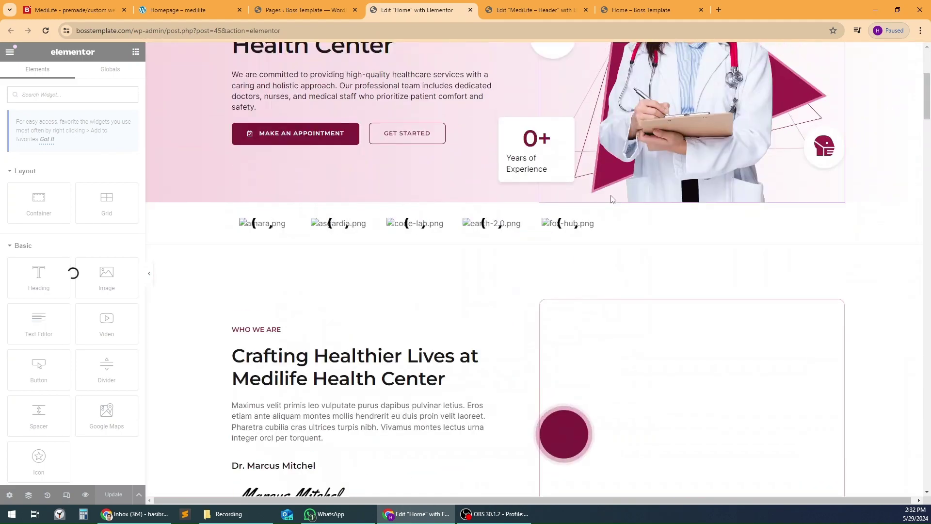
pyautogui.scroll(-6, 610, 197)
pyautogui.moveTo(926, 138); pyautogui.dragTo(923, 495)
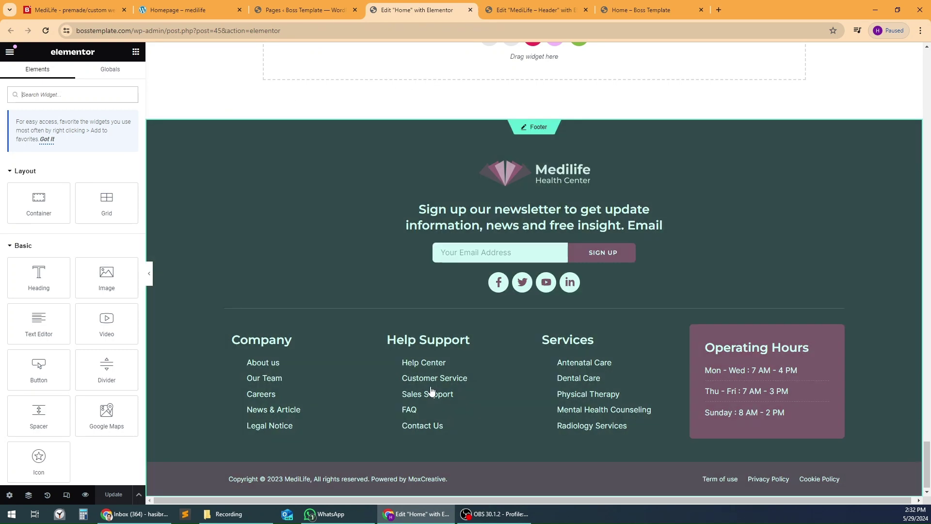
pyautogui.scroll(3, 642, 226)
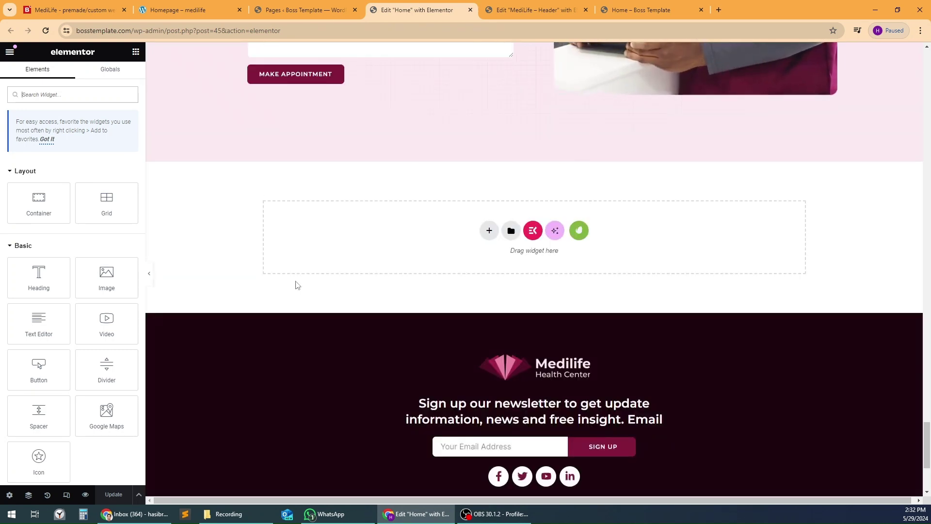
pyautogui.scroll(4, 297, 286)
pyautogui.scroll(4, 298, 285)
pyautogui.scroll(5, 296, 281)
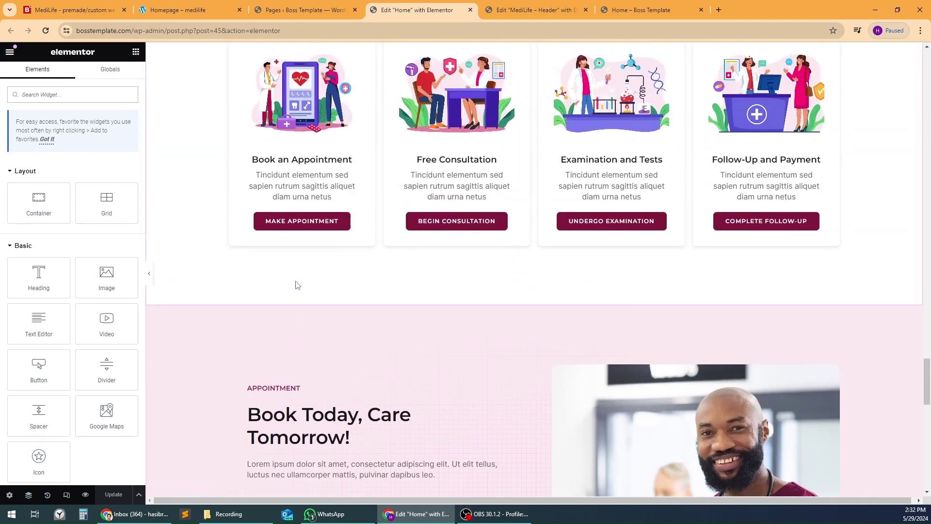
pyautogui.scroll(5, 297, 285)
pyautogui.moveTo(927, 359); pyautogui.dragTo(930, 76)
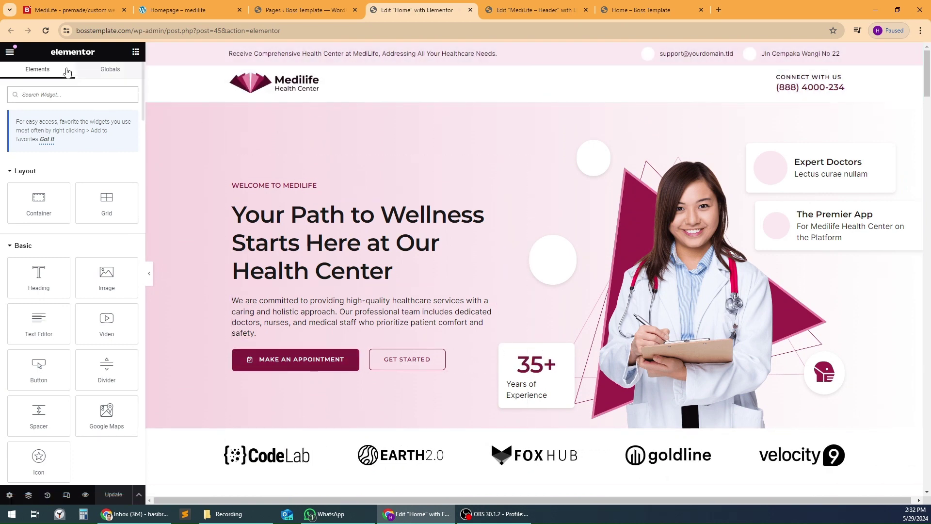
# Step: View the published Home page in a new tab and review it down to the footer, including the home part of its address
pyautogui.click(9, 53)
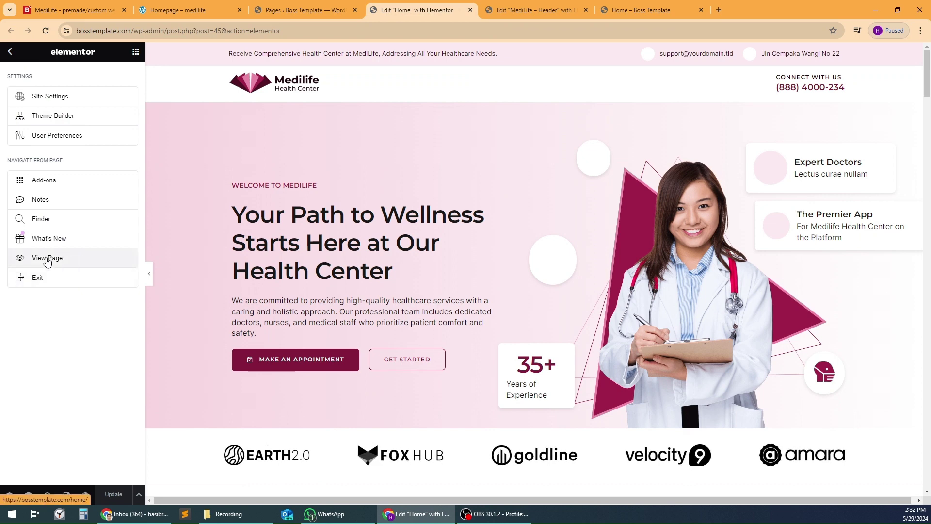
pyautogui.click(10, 53)
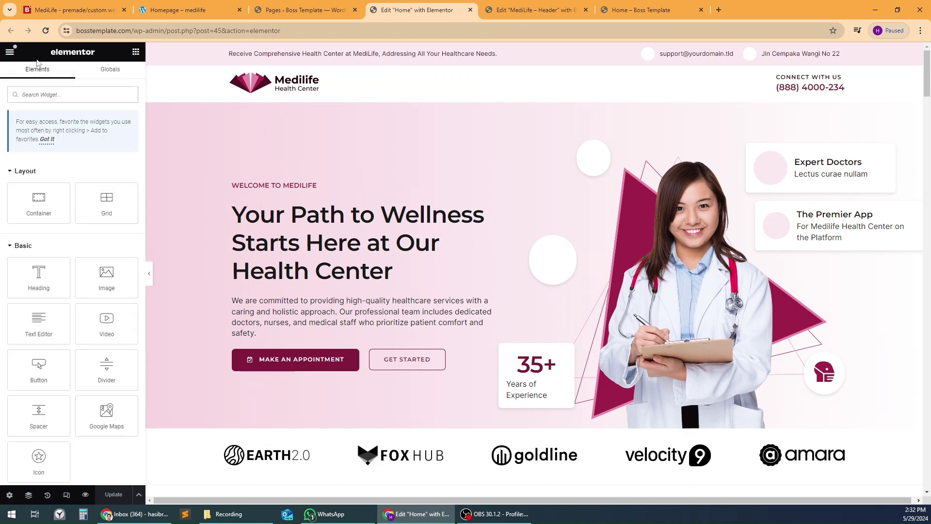
pyautogui.click(9, 52)
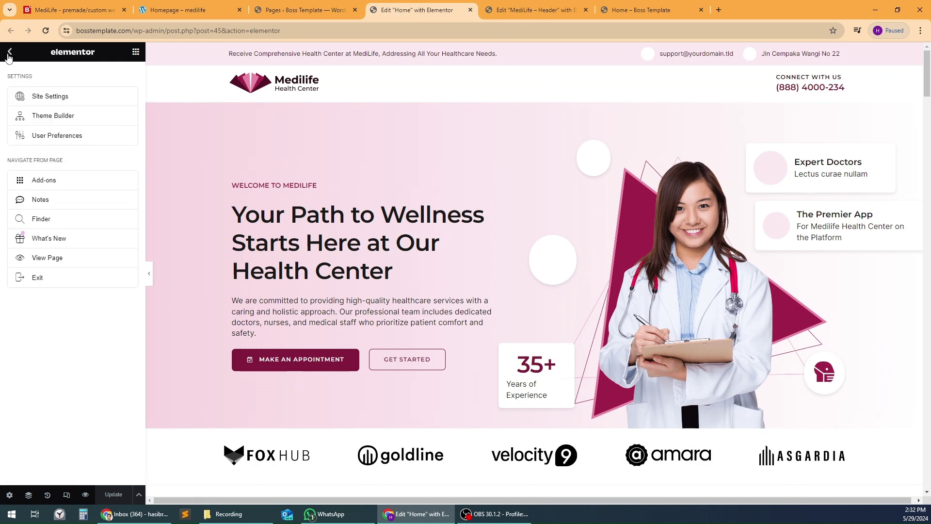
pyautogui.rightClick(67, 263)
pyautogui.click(85, 269)
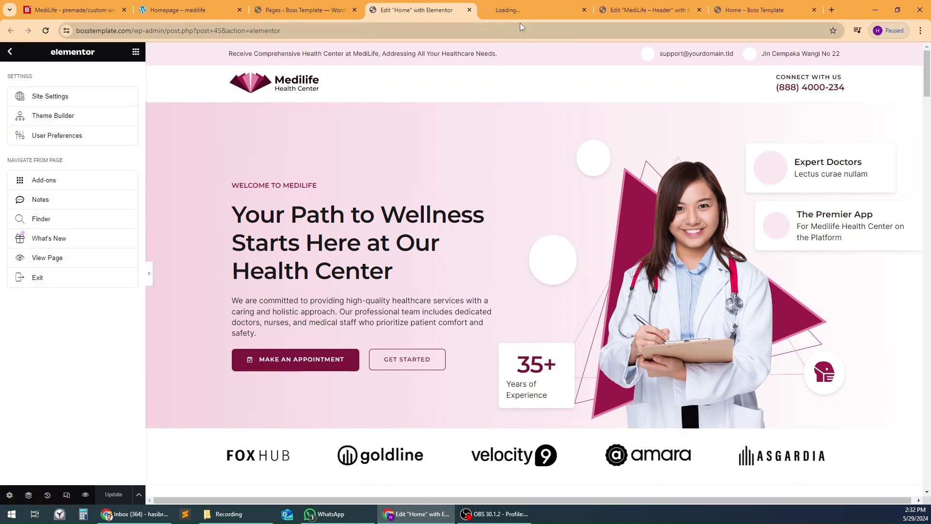
pyautogui.click(518, 5)
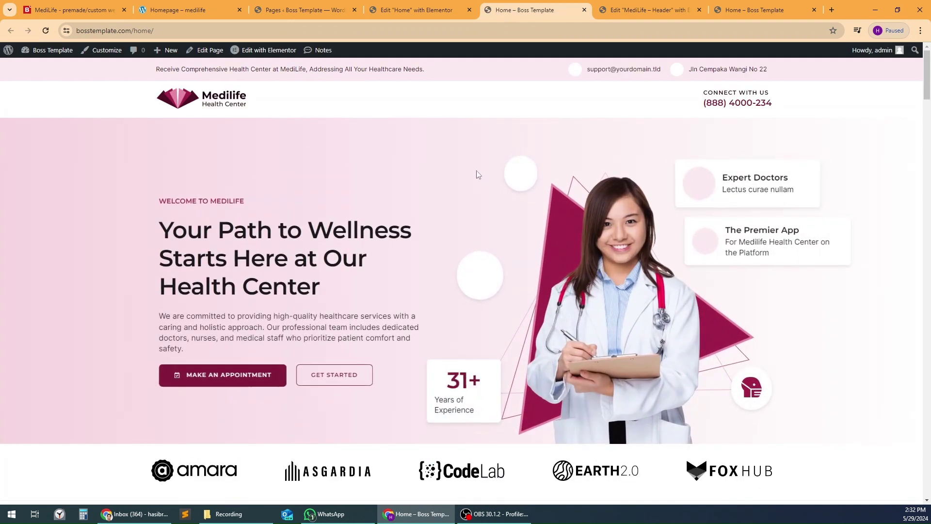
pyautogui.scroll(-5, 472, 177)
pyautogui.scroll(-20, 473, 177)
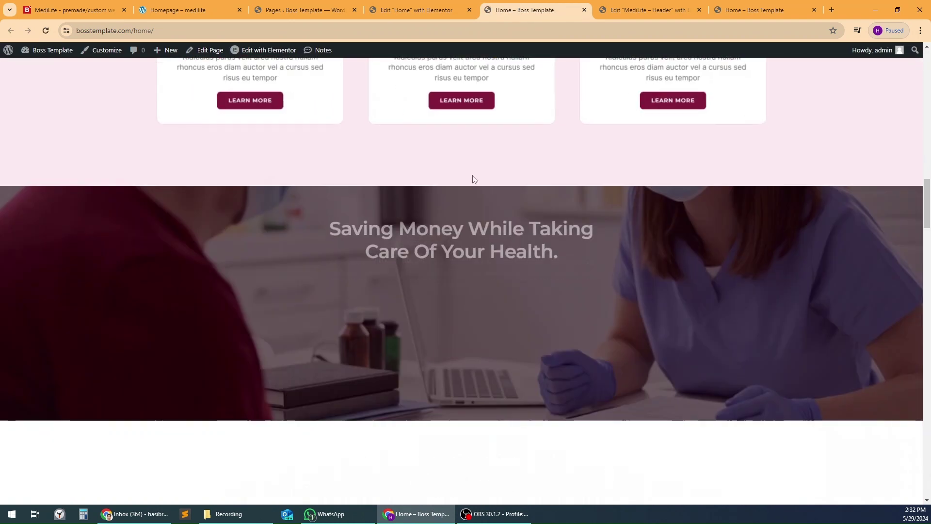
pyautogui.scroll(-20, 475, 179)
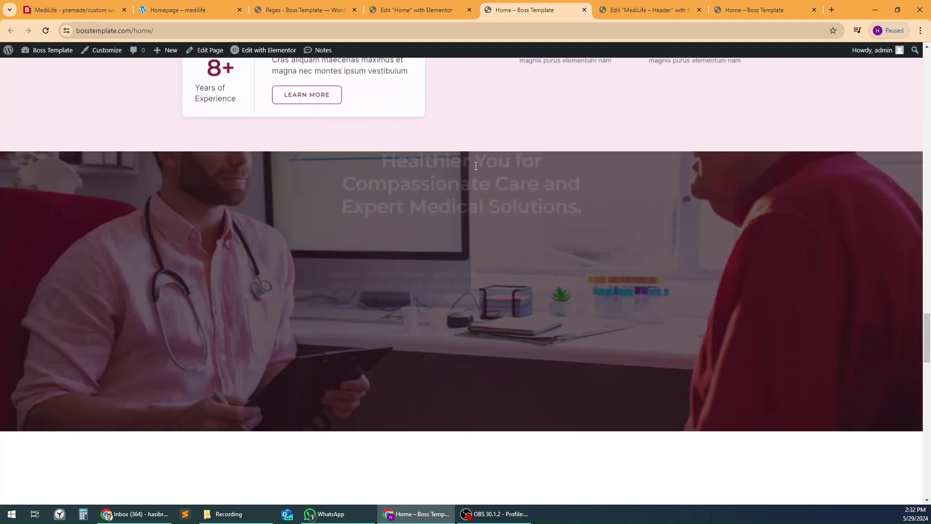
pyautogui.scroll(-20, 476, 165)
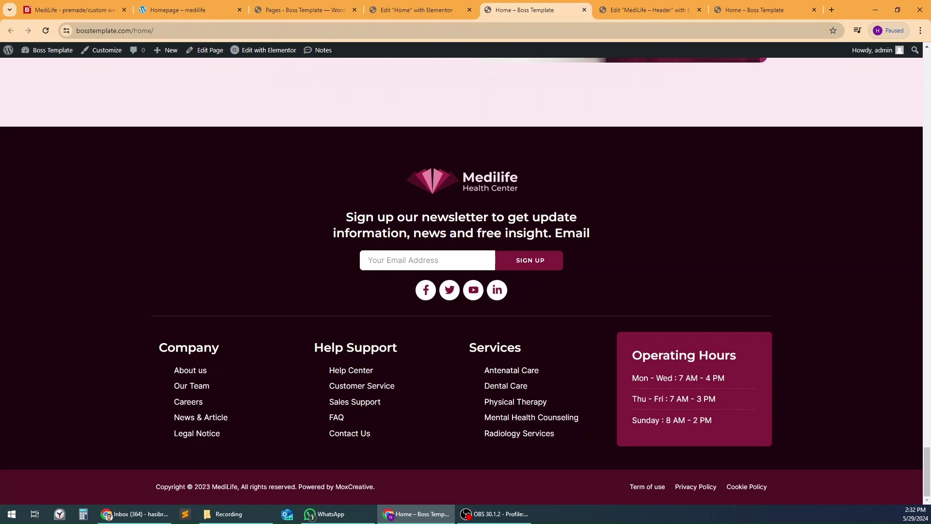
pyautogui.click(133, 31)
pyautogui.moveTo(133, 31); pyautogui.dragTo(150, 32)
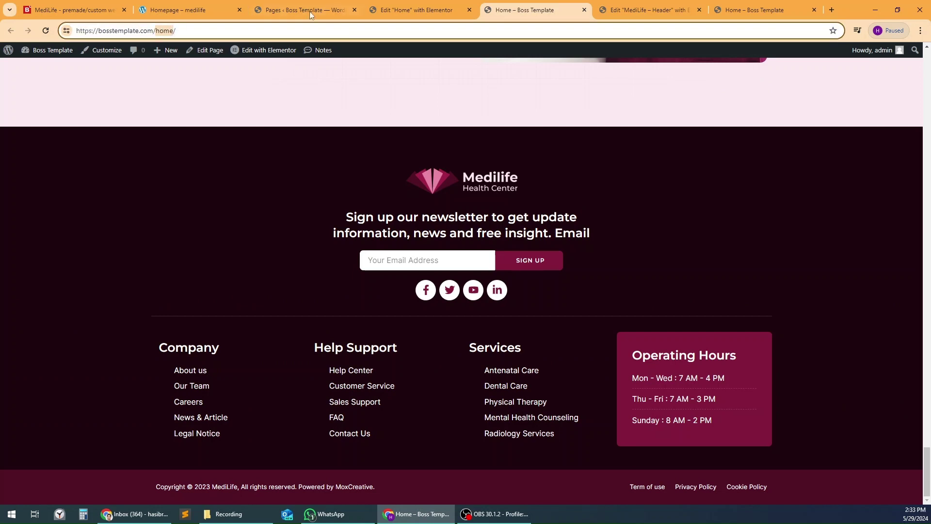
# Step: Open the WordPress Reading settings in a new tab
pyautogui.click(309, 10)
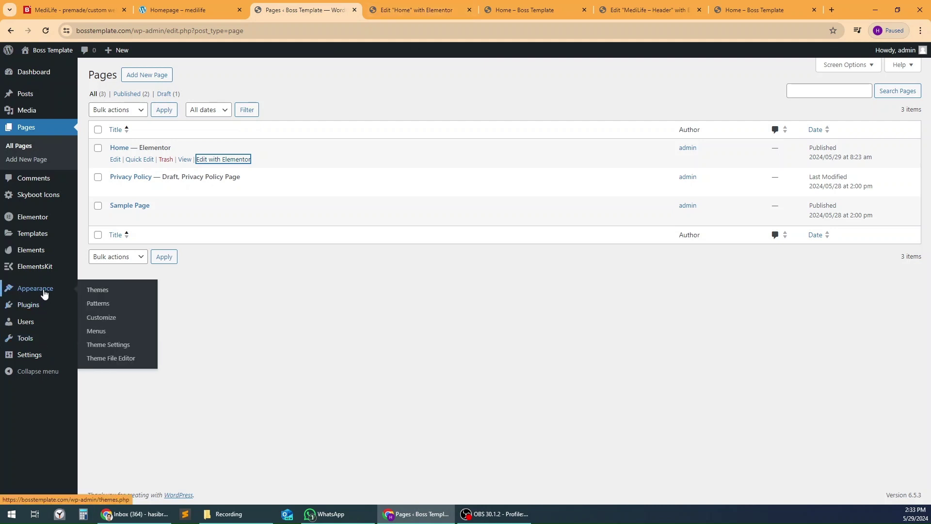
pyautogui.moveTo(35, 359)
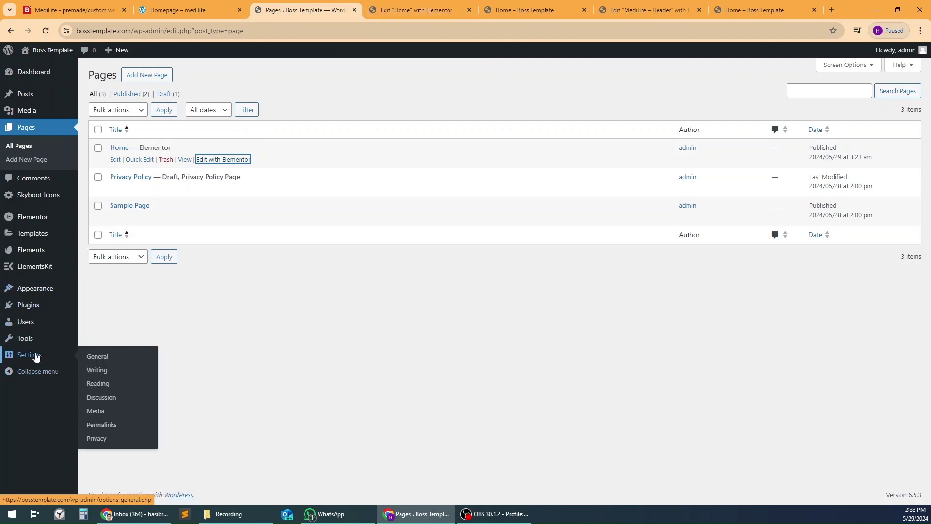
pyautogui.rightClick(110, 386)
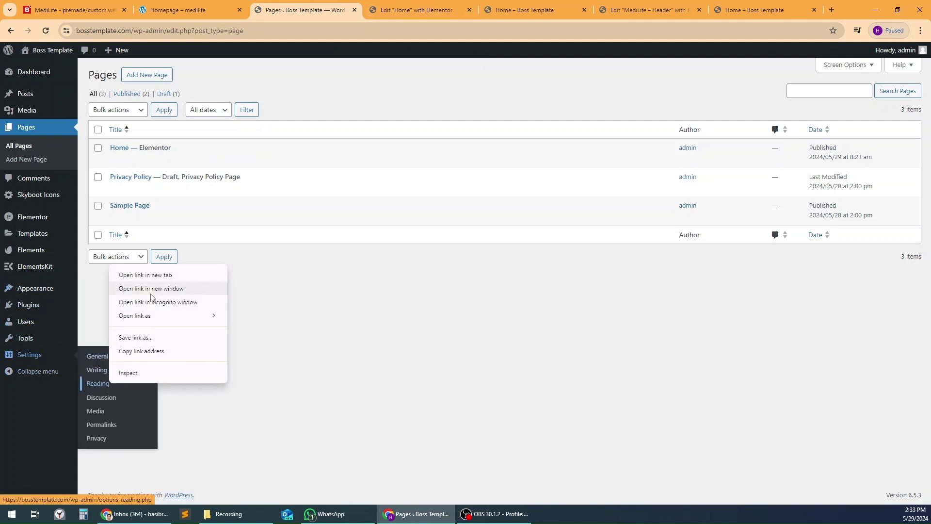
pyautogui.click(145, 275)
pyautogui.click(345, 8)
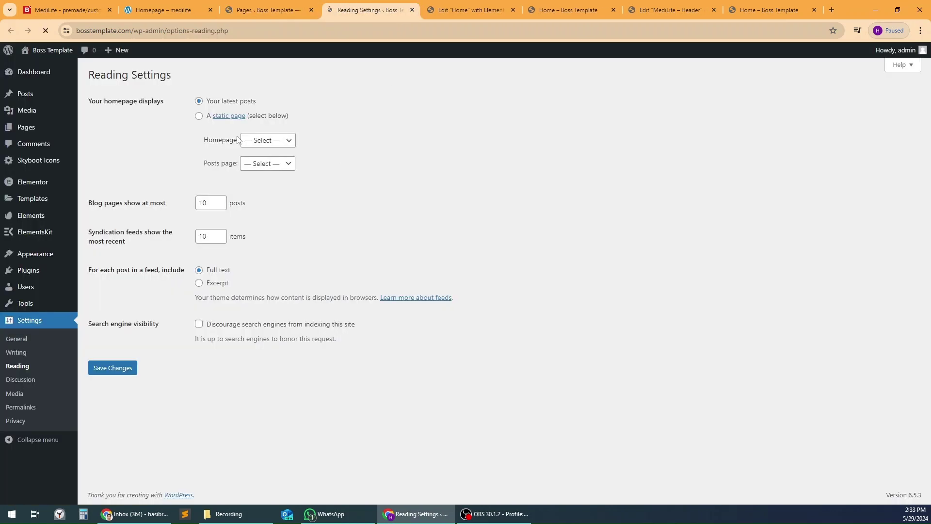
# Step: Set the homepage to display the static page Home, discourage search engines from indexing the site, and save the settings
pyautogui.click(199, 116)
pyautogui.click(271, 140)
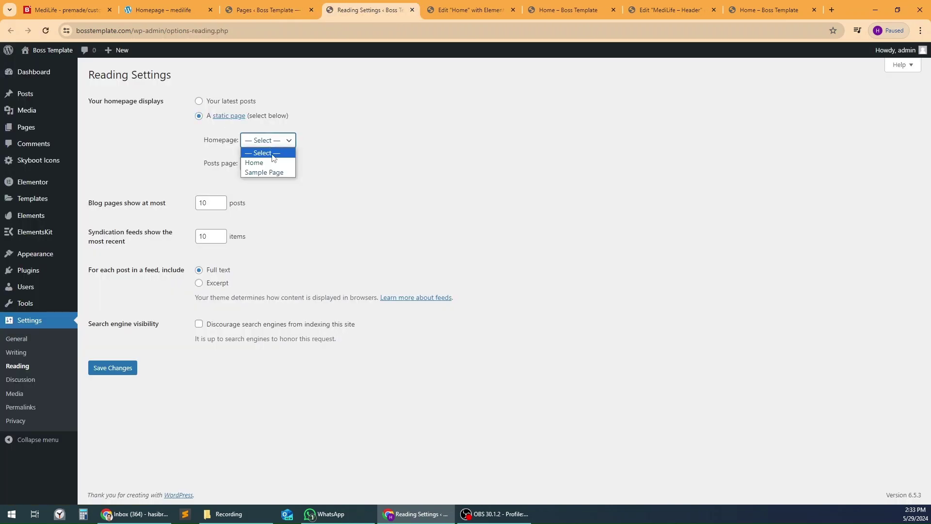
pyautogui.click(266, 163)
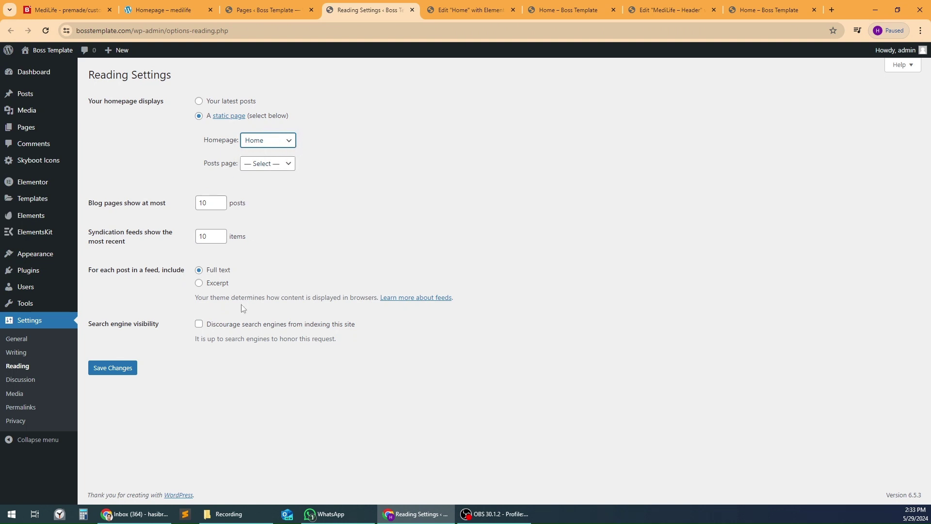
pyautogui.click(200, 325)
pyautogui.click(123, 374)
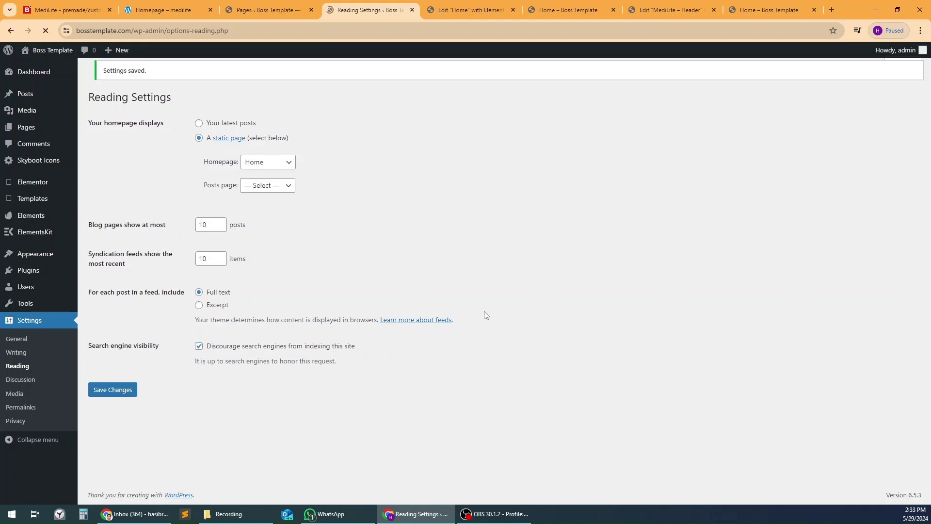
# Step: Load the site's root address bosstemplate.com without the home/ path and check the front page
pyautogui.click(575, 10)
pyautogui.click(152, 32)
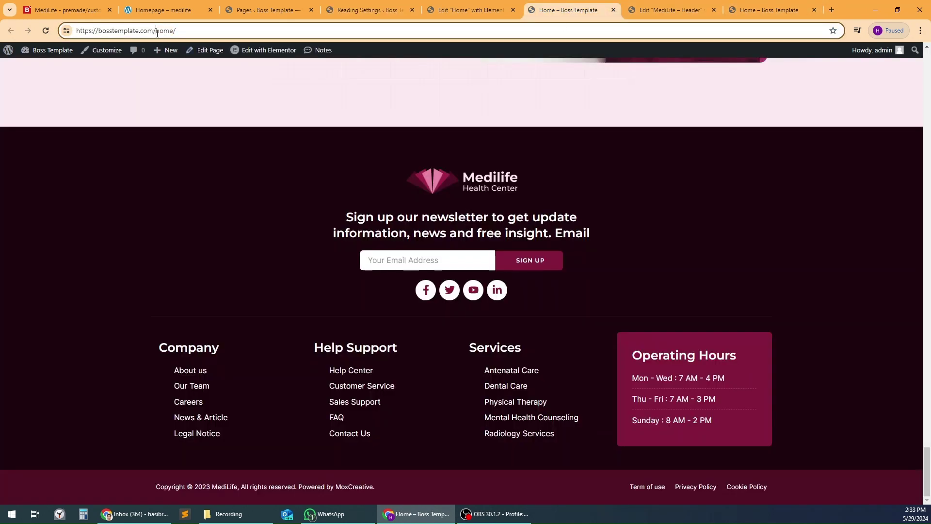
pyautogui.press('Delete')
pyautogui.press('Delete')
pyautogui.press('Delete')
pyautogui.press('Delete')
pyautogui.press('Delete')
pyautogui.press('Return')
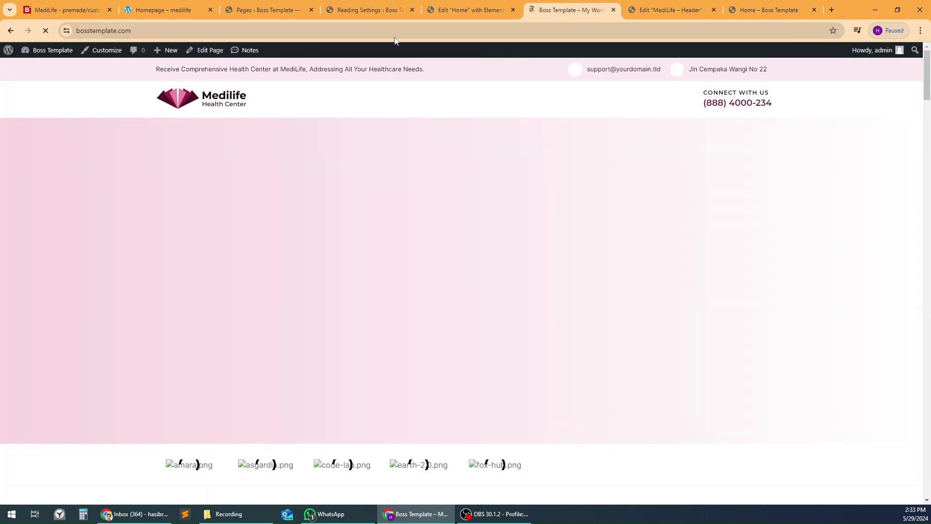
pyautogui.scroll(-5, 469, 138)
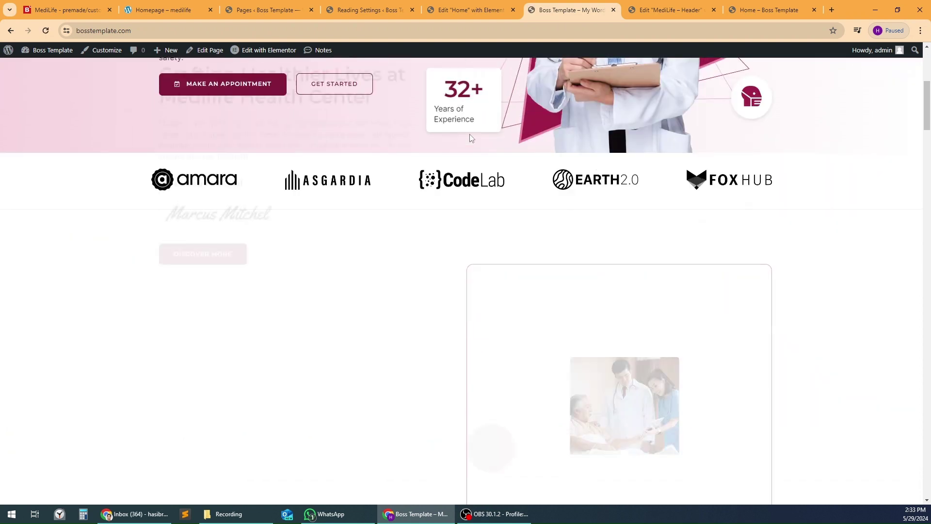
pyautogui.scroll(5, 470, 135)
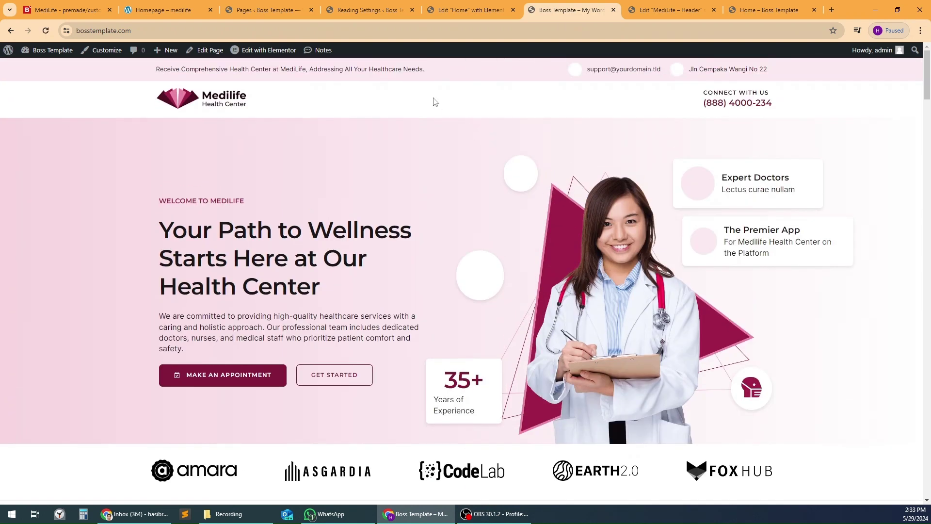
# Step: Examine the header navigation of the MediLife demo homepage, including the Services and Pages submenus
pyautogui.click(463, 9)
pyautogui.click(159, 7)
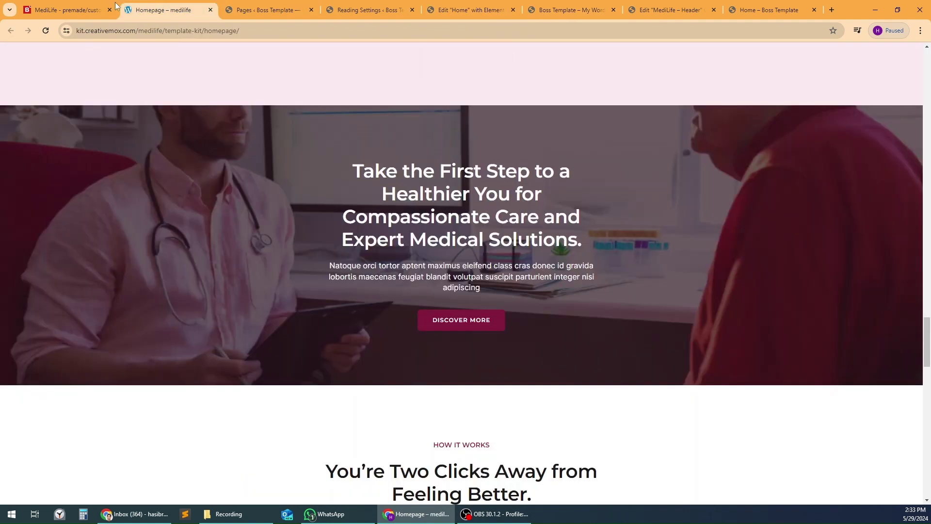
pyautogui.scroll(4, 728, 218)
pyautogui.moveTo(924, 305); pyautogui.dragTo(921, 60)
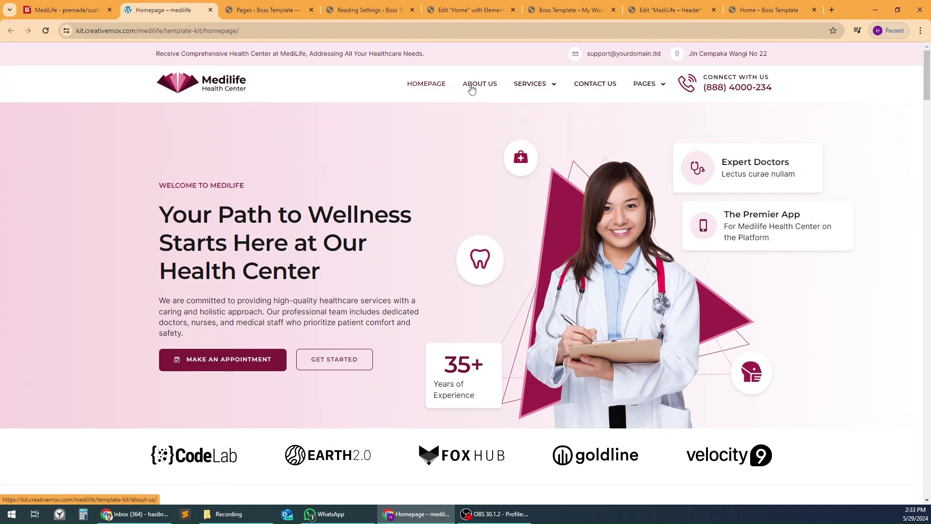
pyautogui.moveTo(539, 88)
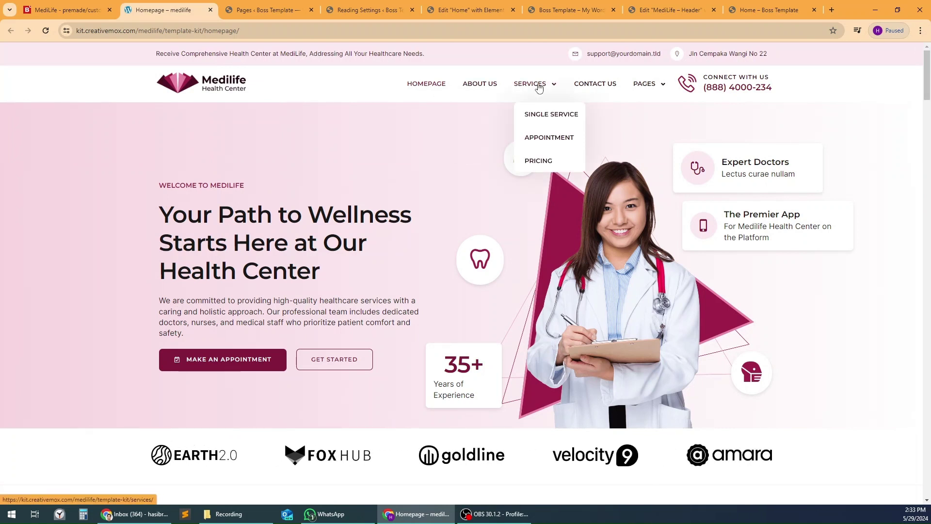
pyautogui.moveTo(659, 87)
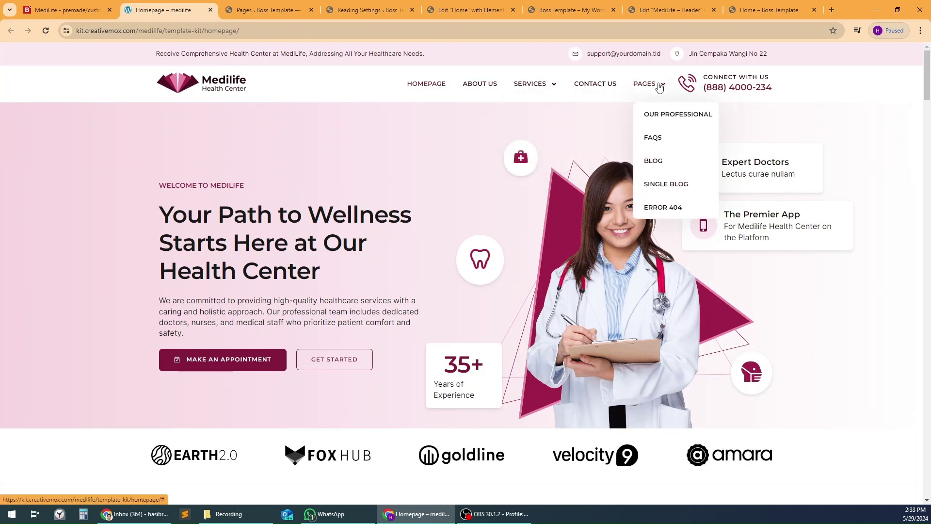
# Step: Create a new WordPress navigation menu named Main Nav
pyautogui.click(563, 9)
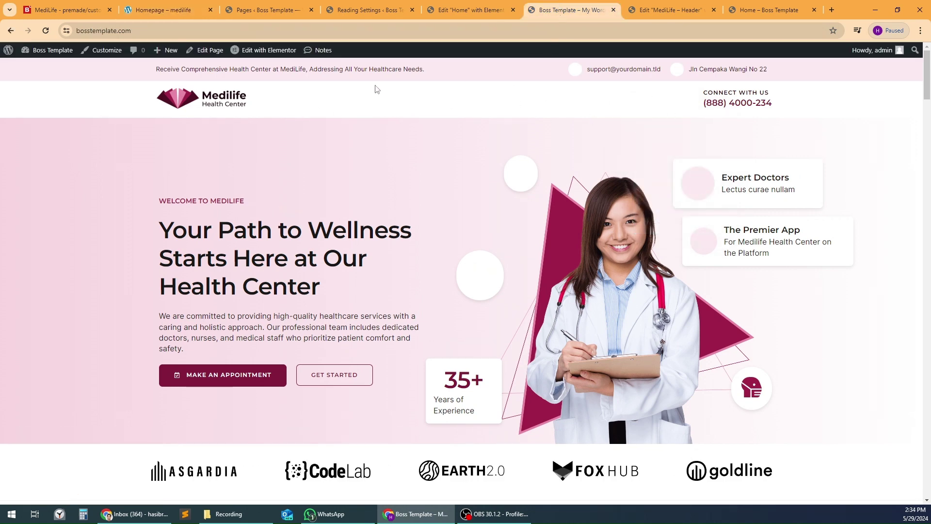
pyautogui.click(284, 9)
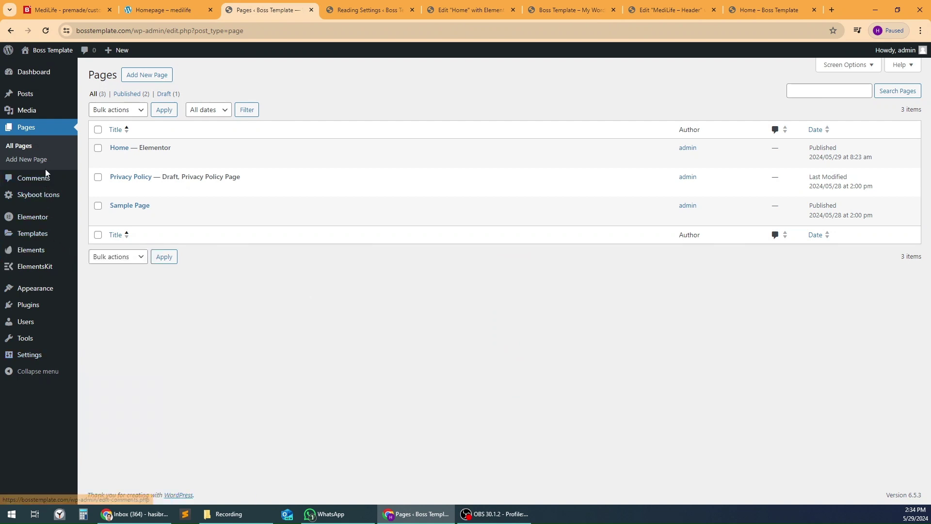
pyautogui.moveTo(41, 290)
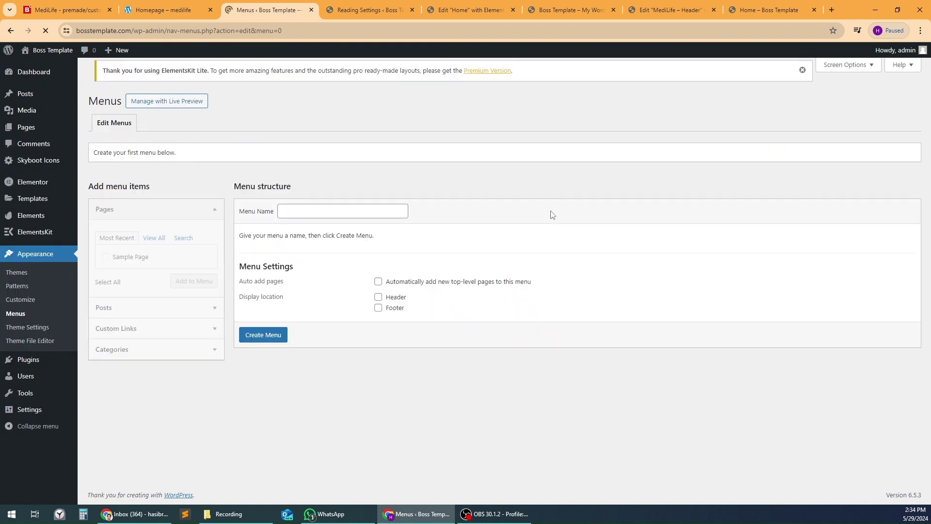
pyautogui.click(161, 13)
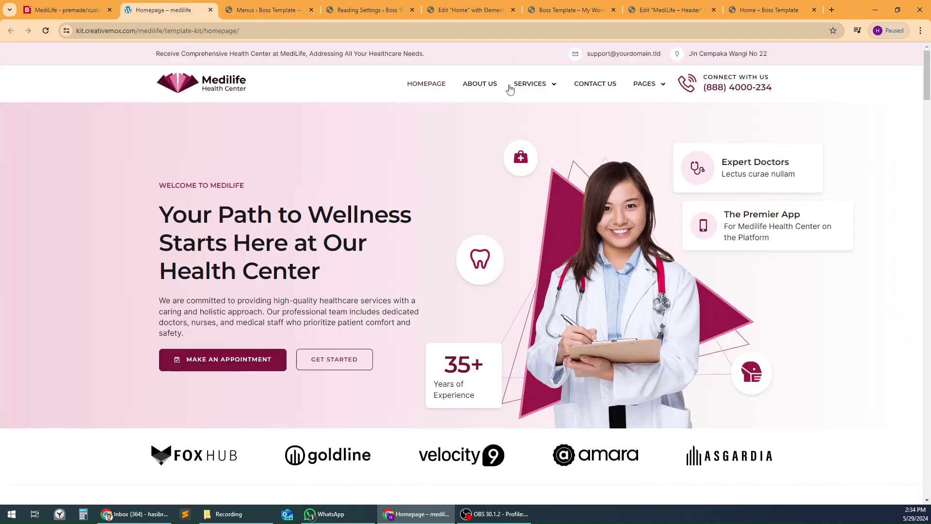
pyautogui.click(266, 10)
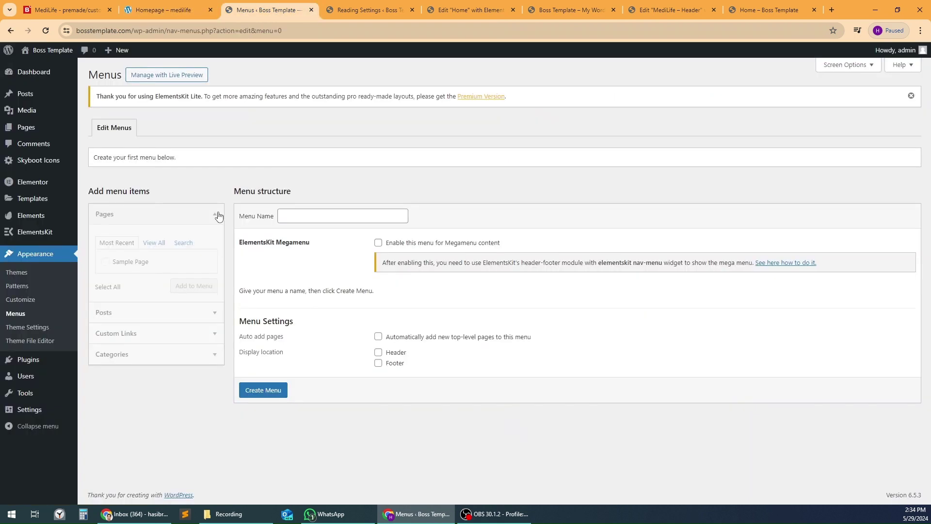
pyautogui.click(308, 219)
pyautogui.write('Main Nav')
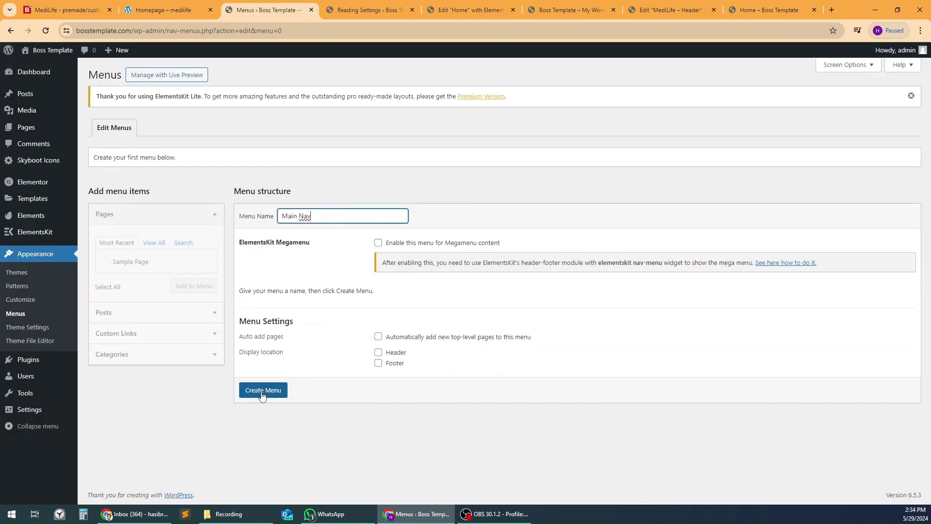
pyautogui.click(262, 390)
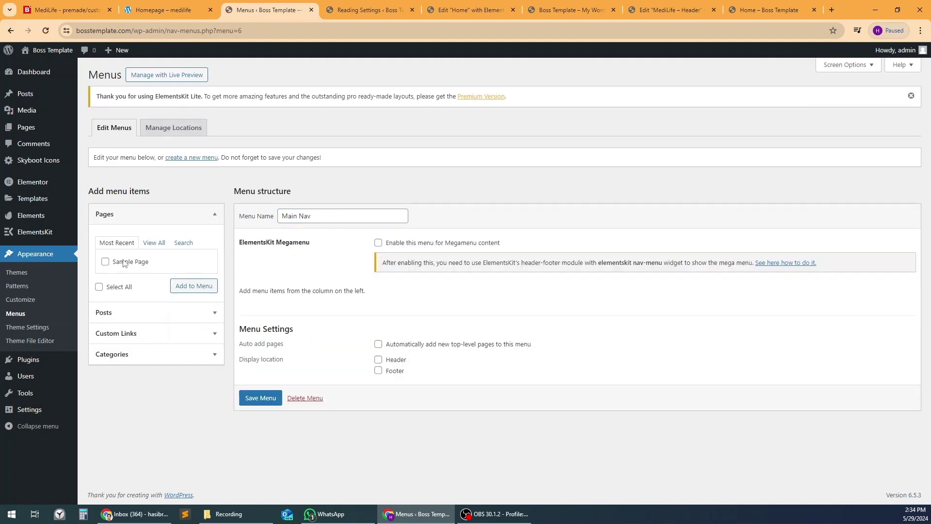
# Step: Add the Home front page to the Main Nav menu and save the menu
pyautogui.click(154, 242)
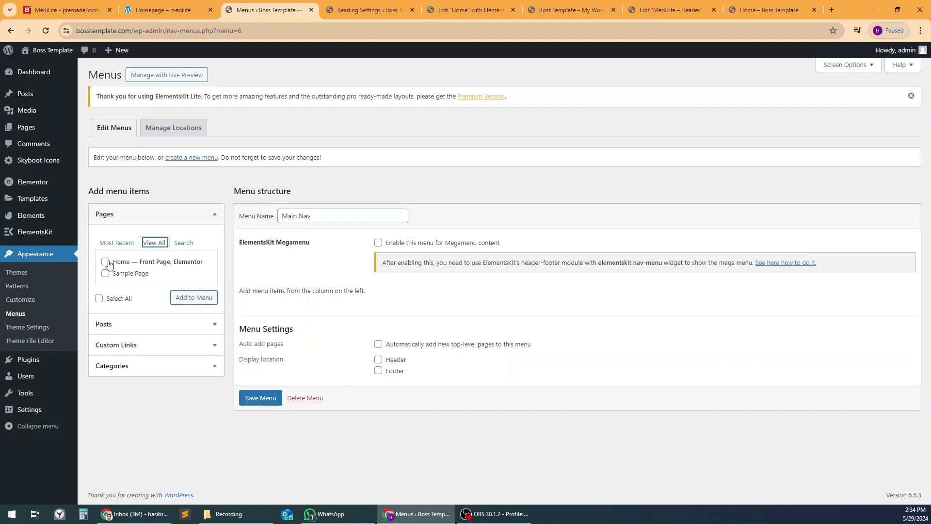
pyautogui.click(200, 297)
pyautogui.click(246, 467)
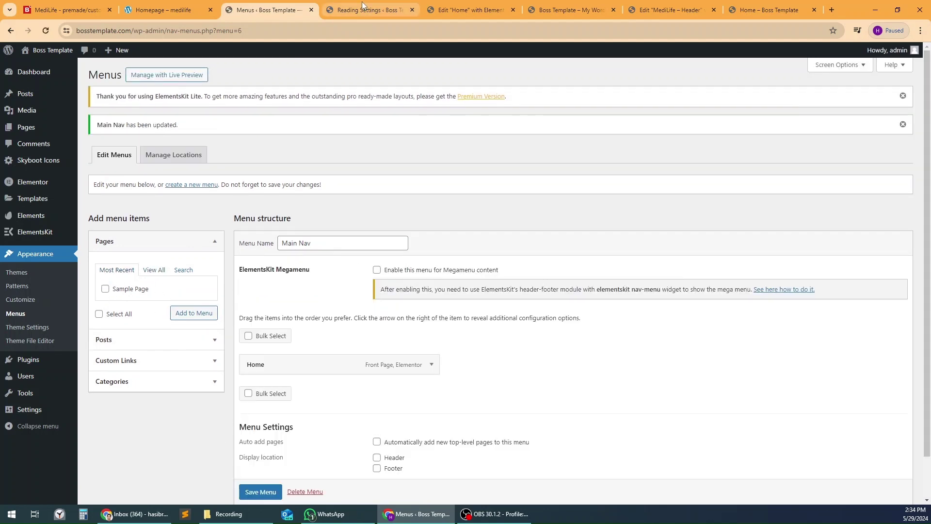
# Step: Close the Reading Settings tab and reload the site's front page to check its header navigation
pyautogui.click(369, 9)
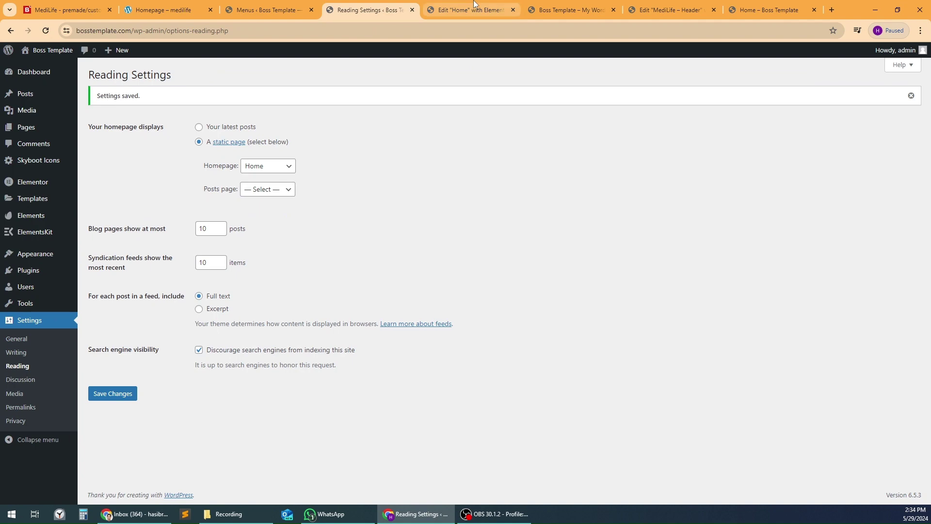
pyautogui.click(413, 10)
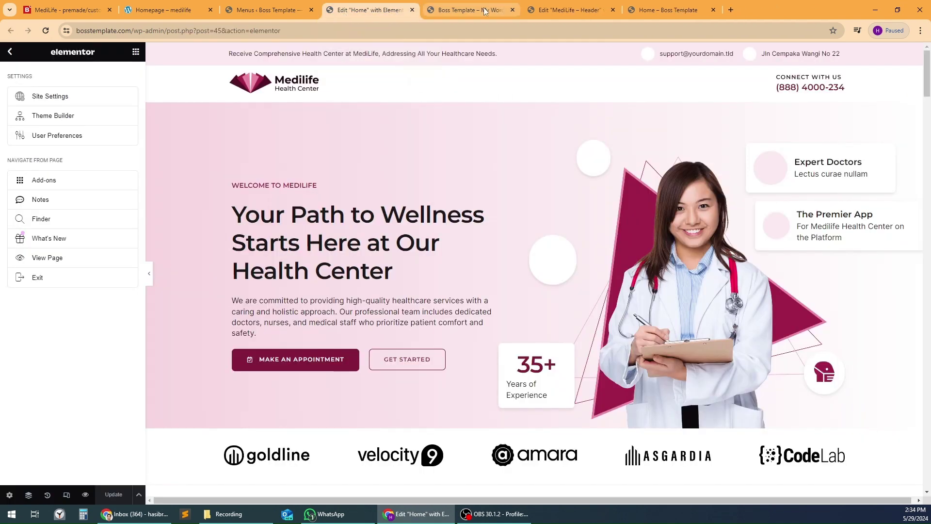
pyautogui.click(465, 10)
pyautogui.click(46, 31)
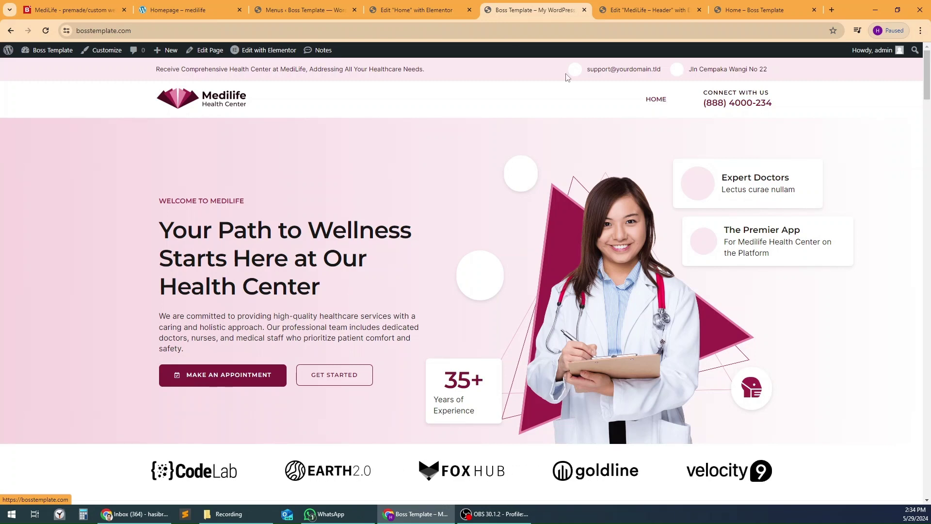
# Step: Open the WordPress editor for a new page in a separate browser tab
pyautogui.click(426, 3)
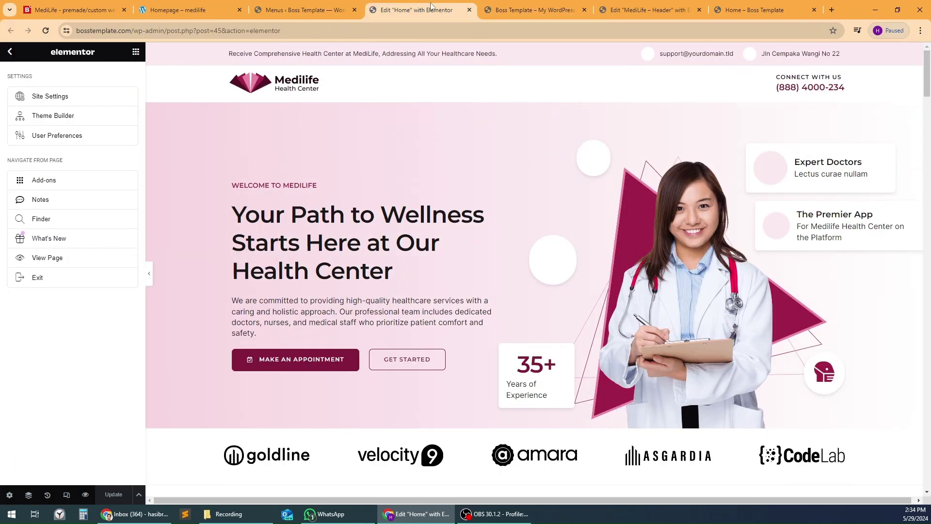
pyautogui.click(301, 11)
pyautogui.moveTo(29, 129)
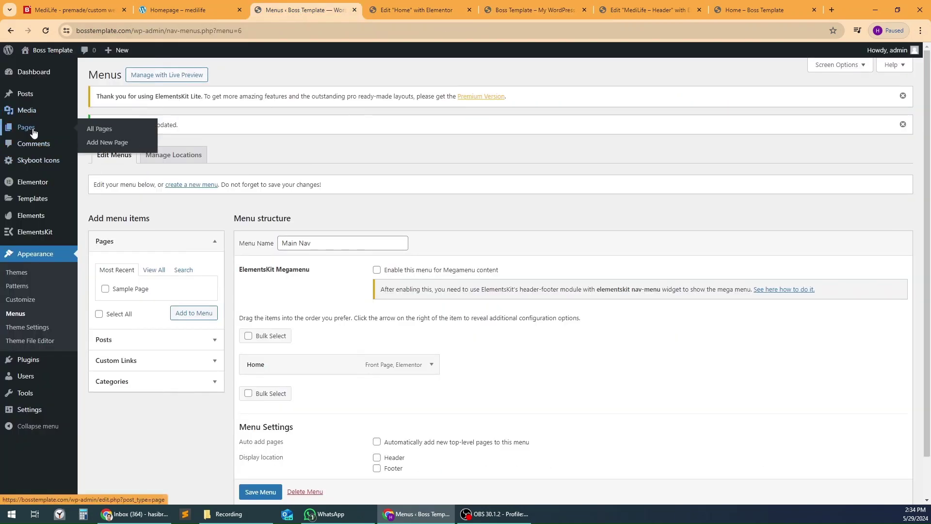
pyautogui.rightClick(105, 129)
pyautogui.click(310, 87)
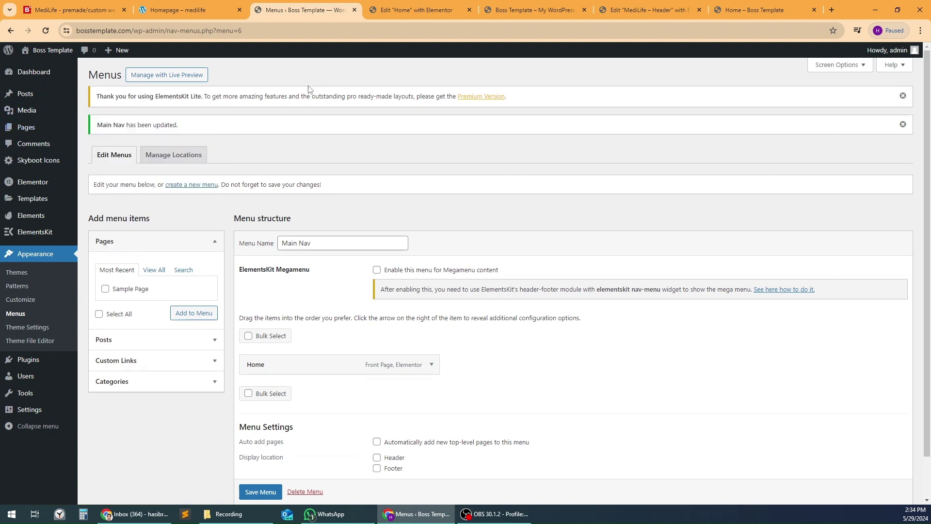
pyautogui.moveTo(31, 131)
pyautogui.rightClick(109, 141)
pyautogui.click(136, 152)
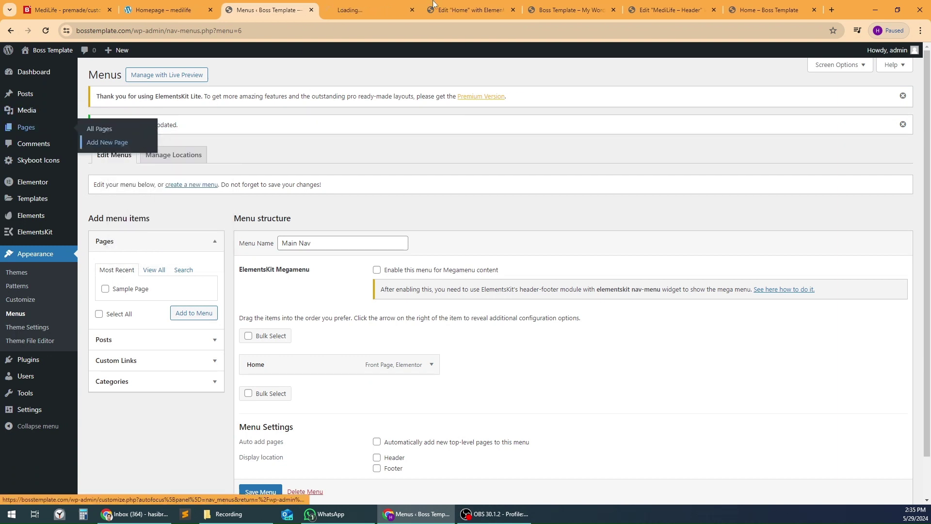
pyautogui.click(374, 4)
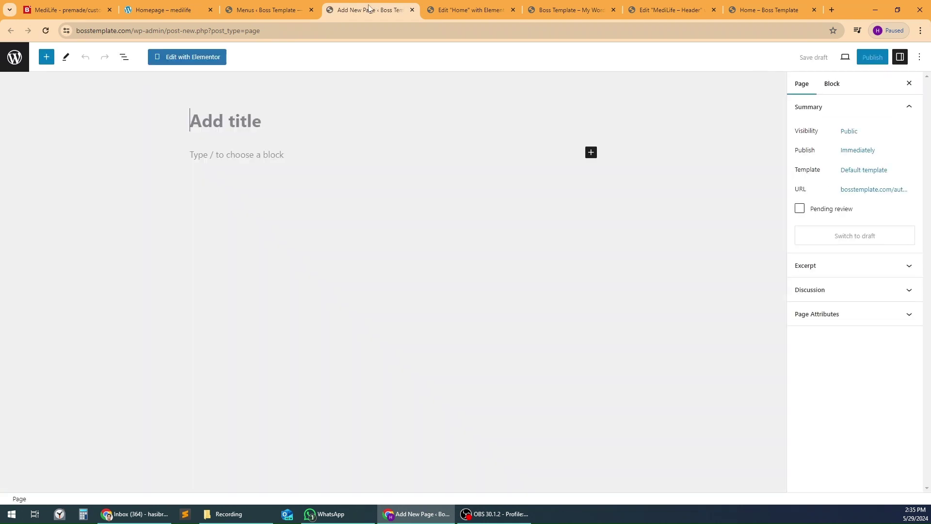
# Step: Publish the new page with the title About Us and open it for editing in Elementor
pyautogui.click(156, 6)
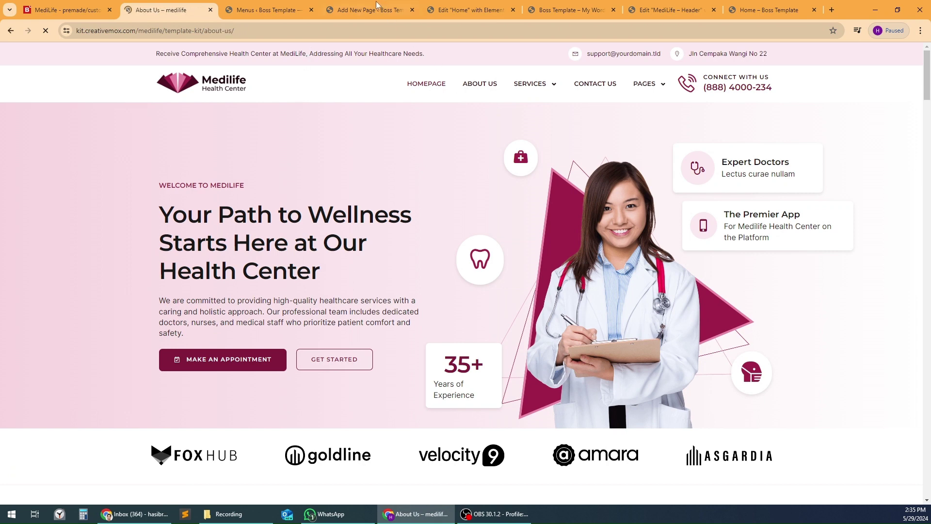
pyautogui.click(405, 4)
pyautogui.write('About Us')
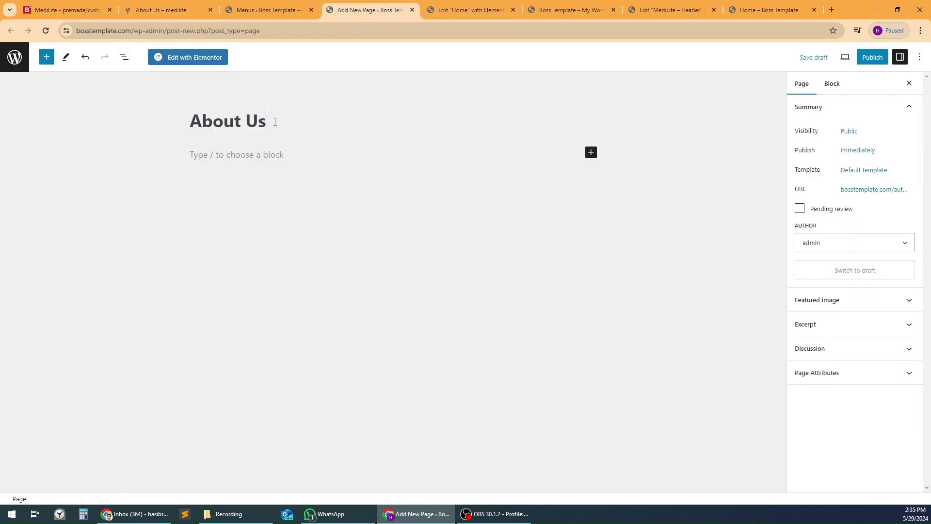
pyautogui.click(873, 57)
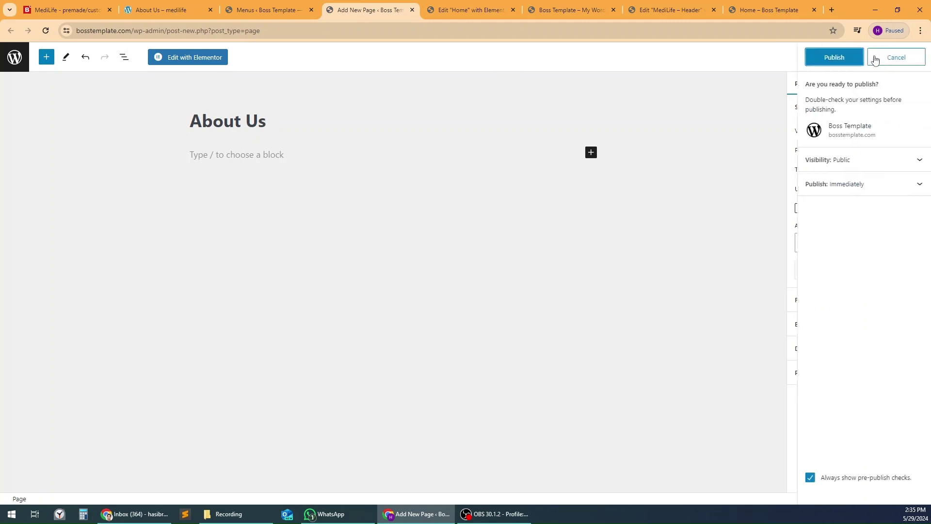
pyautogui.click(832, 57)
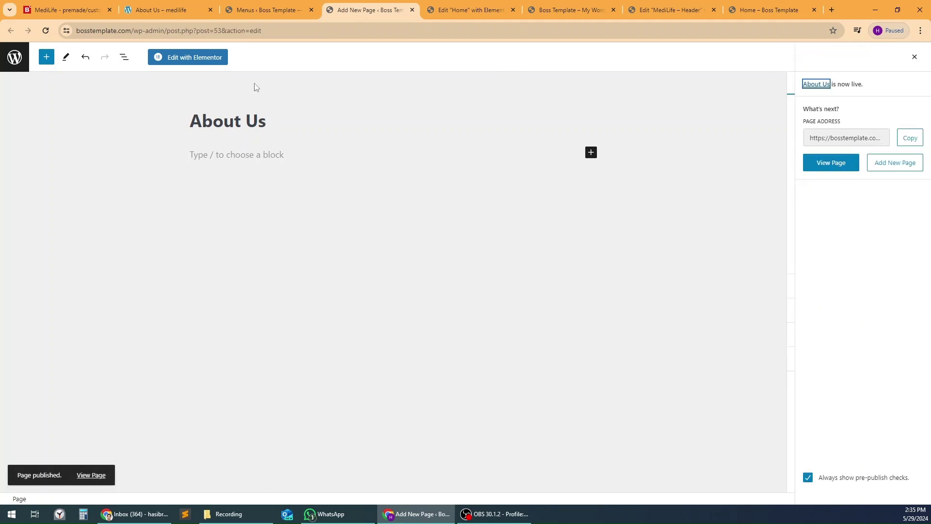
pyautogui.click(179, 61)
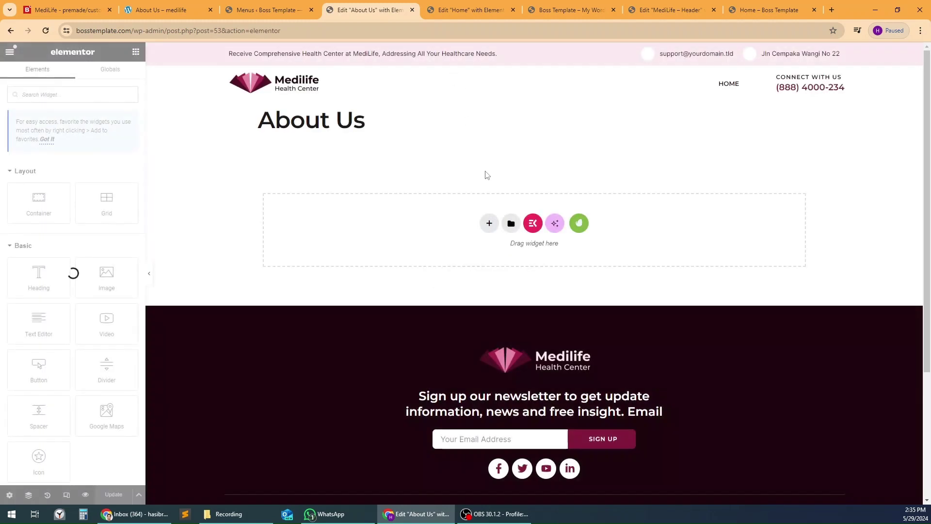
pyautogui.click(511, 223)
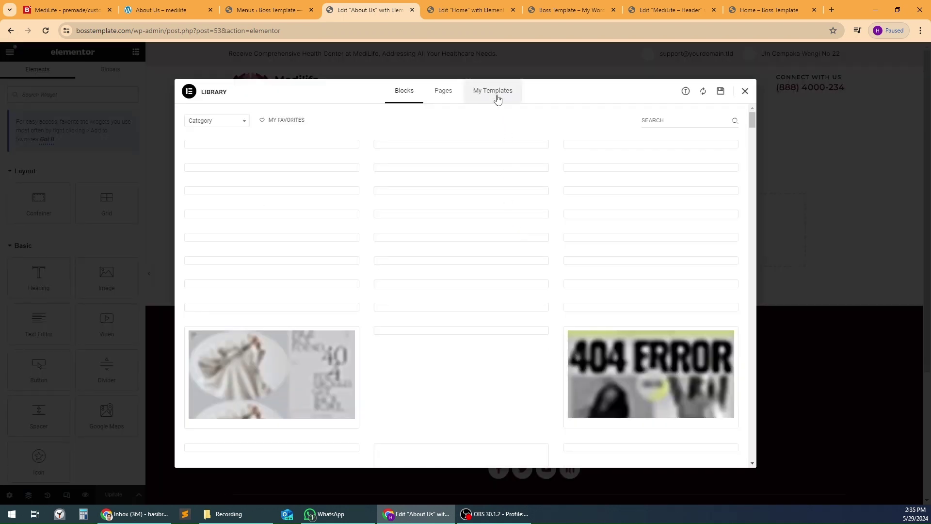
pyautogui.click(496, 94)
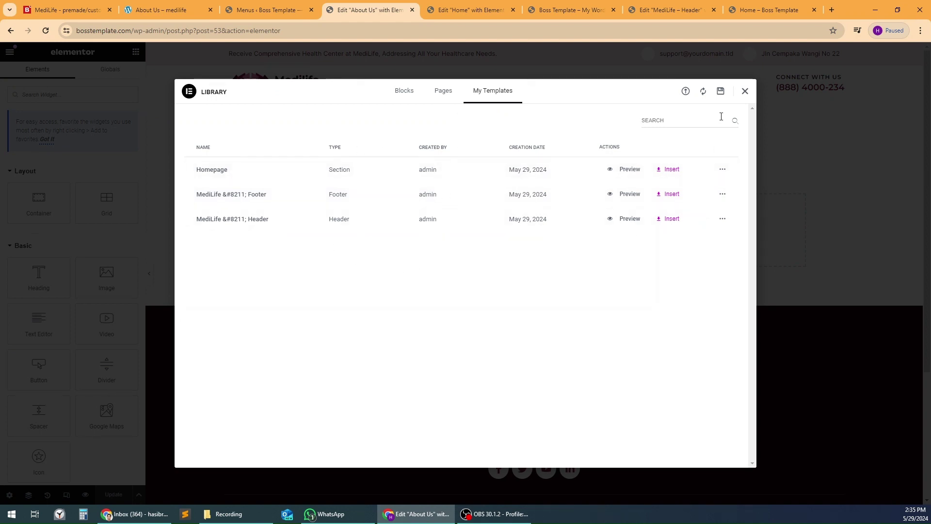
pyautogui.click(745, 92)
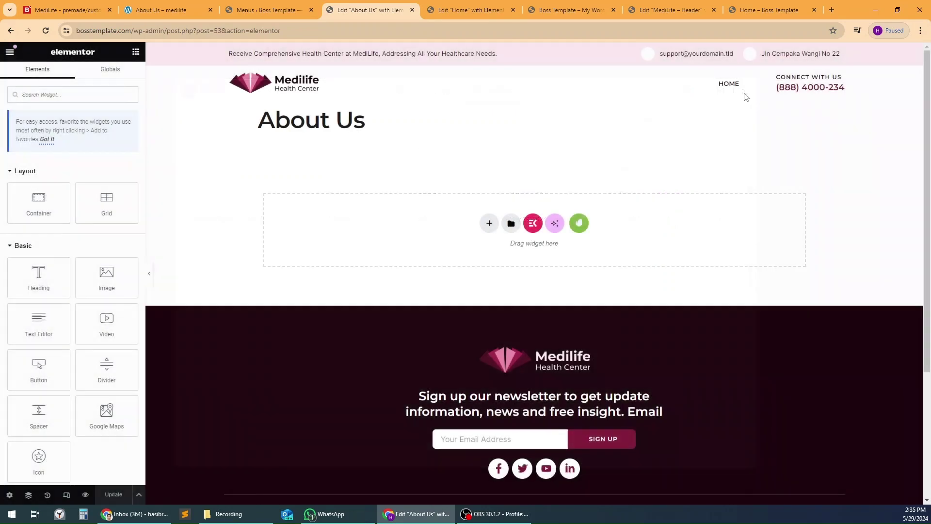
# Step: Insert the About Us template from the installed Medilife - Template kit for Medical Clinic into the page
pyautogui.click(579, 224)
pyautogui.moveTo(219, 236)
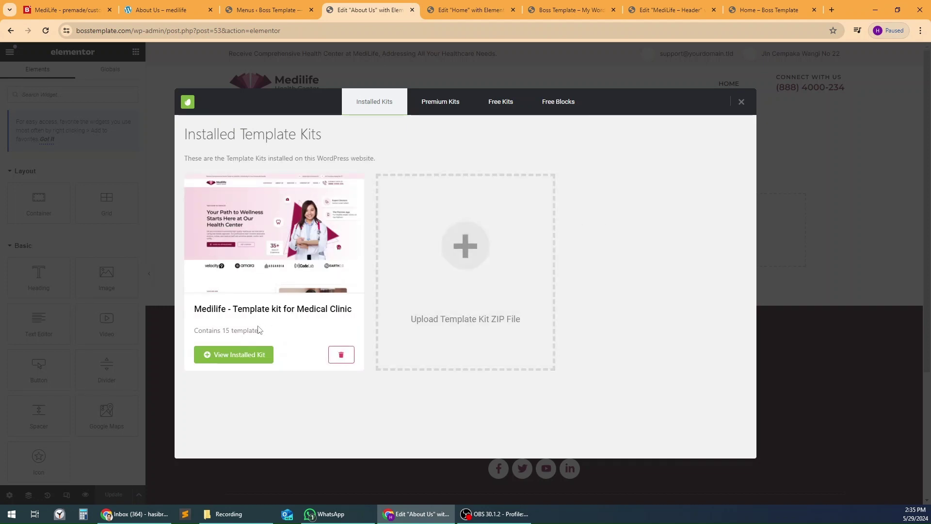
pyautogui.click(231, 363)
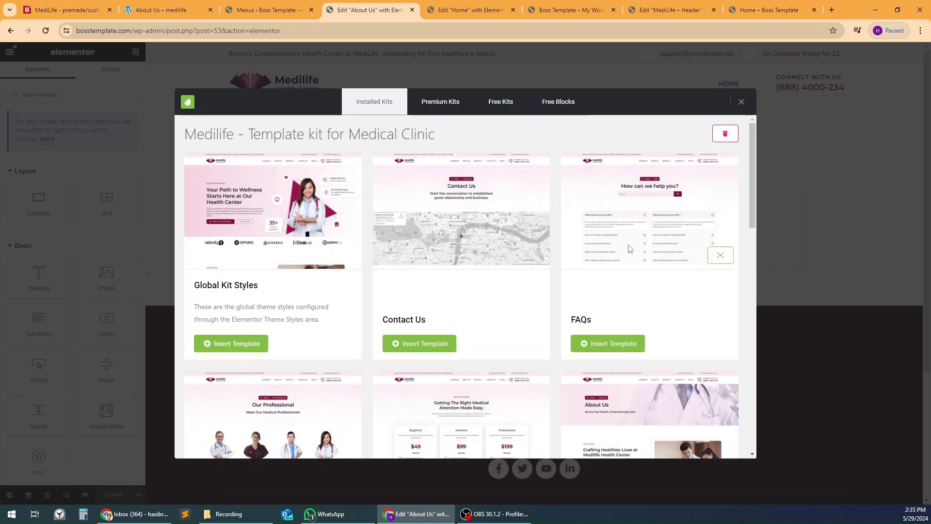
pyautogui.scroll(-3, 629, 249)
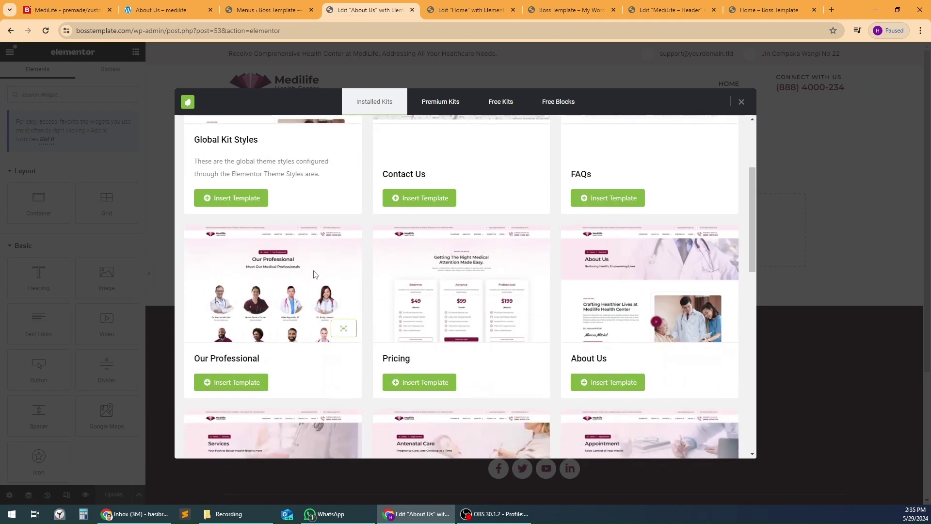
pyautogui.scroll(-2, 589, 265)
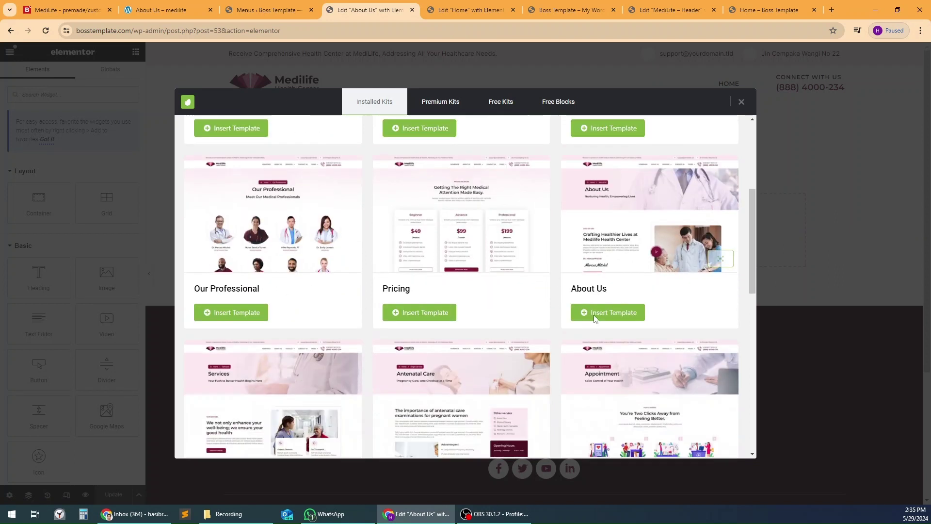
pyautogui.moveTo(572, 264); pyautogui.dragTo(613, 265)
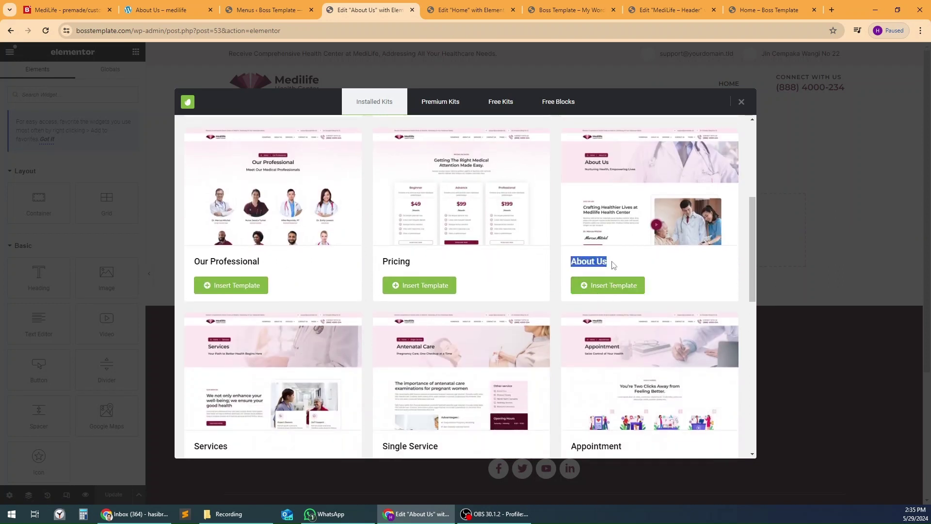
pyautogui.click(589, 290)
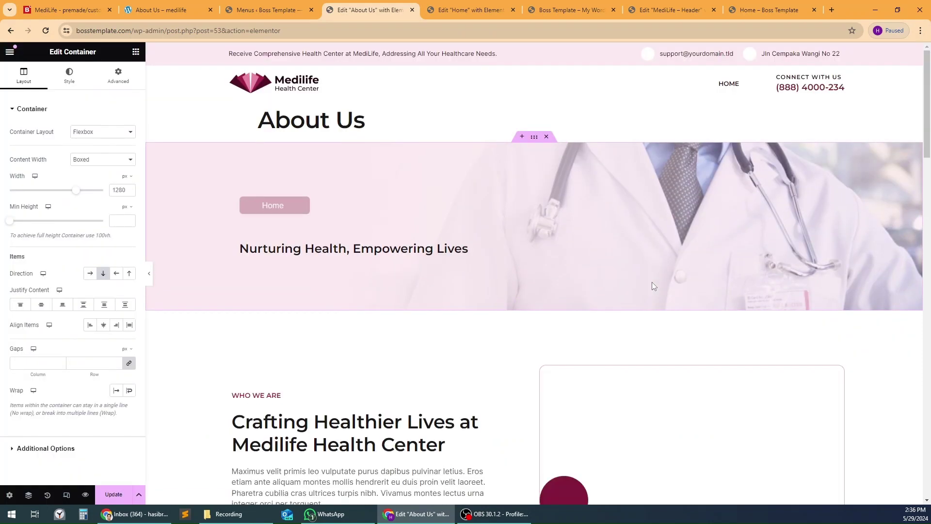
# Step: Examine the inserted About Us layout from the page header down to the footer
pyautogui.scroll(-4, 652, 286)
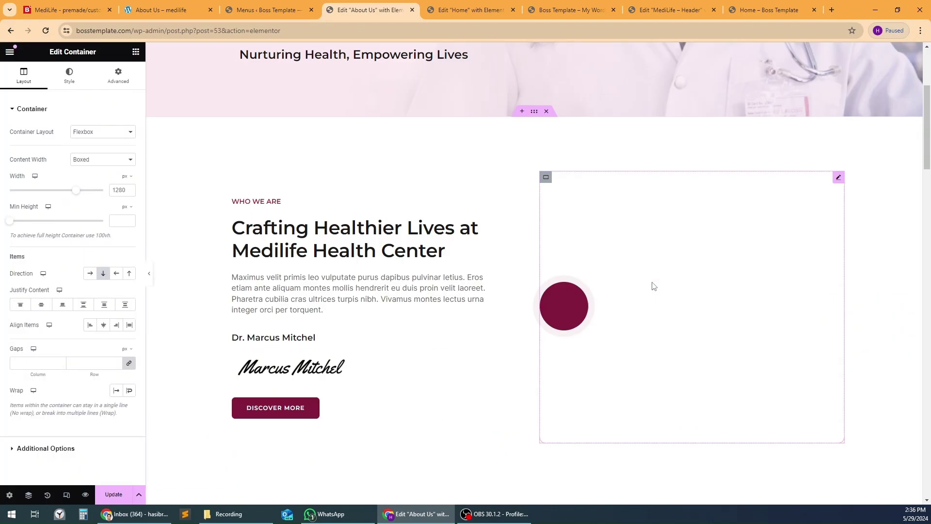
pyautogui.scroll(2, 652, 287)
pyautogui.scroll(2, 652, 286)
pyautogui.scroll(-15, 657, 258)
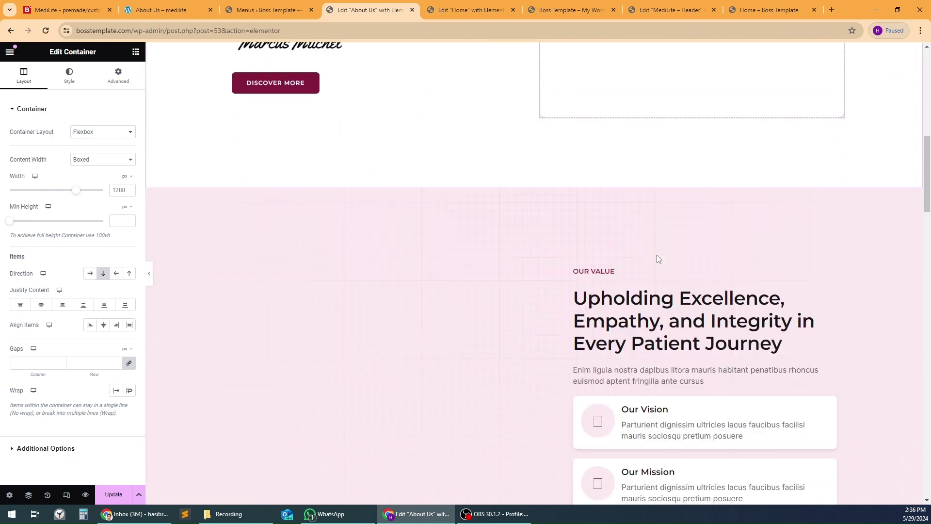
pyautogui.scroll(-20, 657, 258)
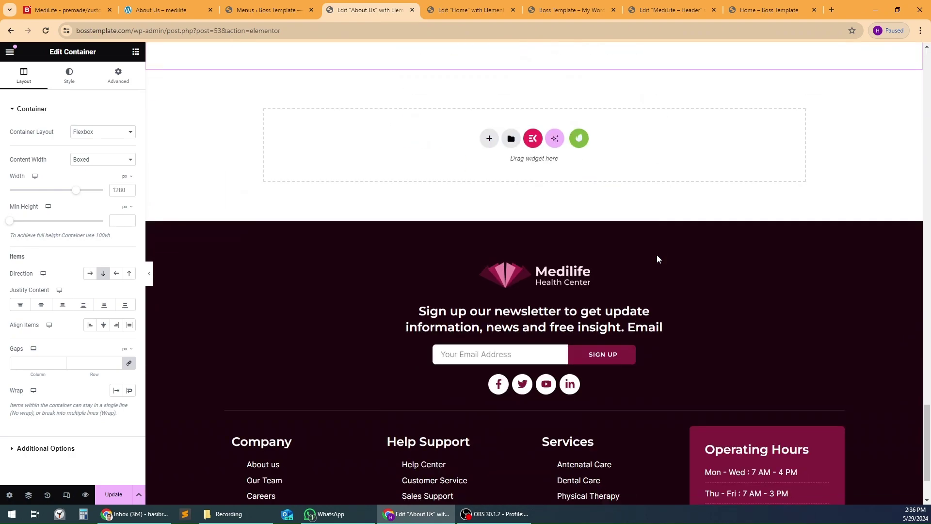
pyautogui.scroll(8, 657, 260)
pyautogui.scroll(15, 658, 259)
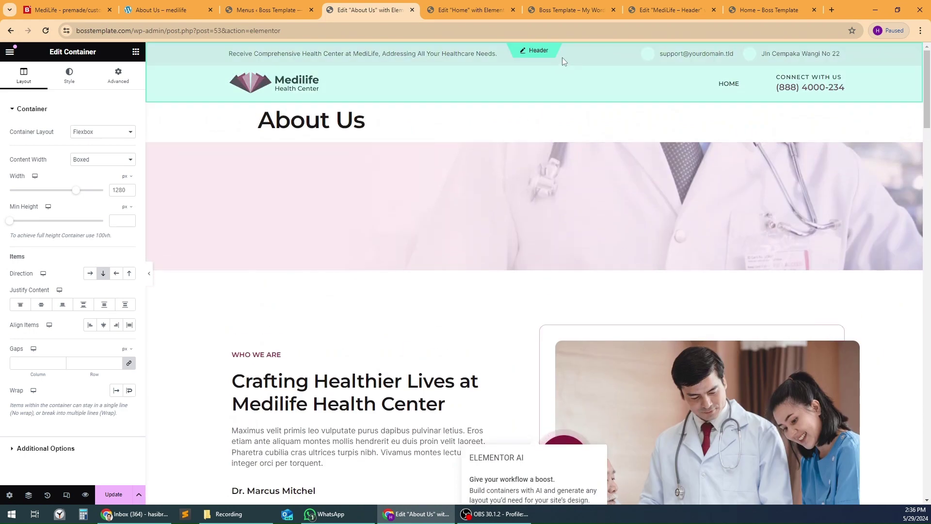
# Step: Update the About Us page in Elementor, add it to the Main Nav menu after Home, and save the menu
pyautogui.click(113, 496)
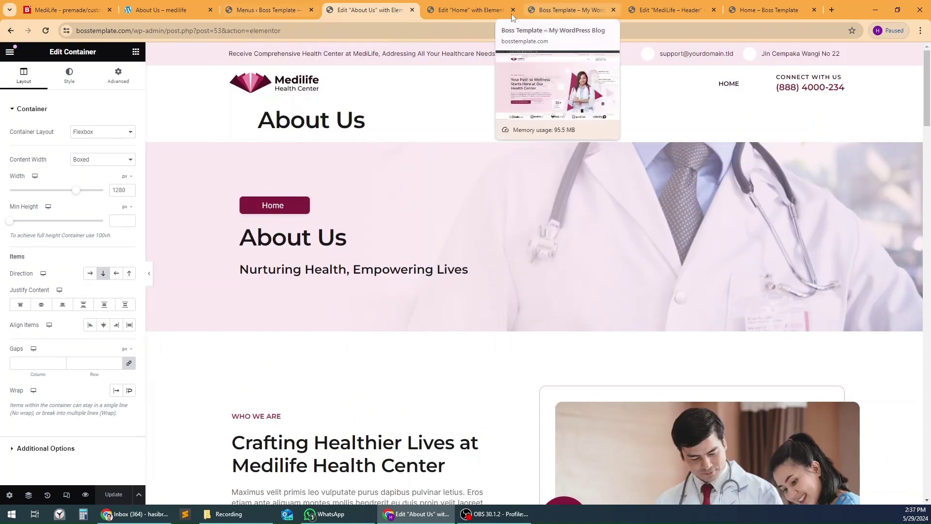
pyautogui.click(264, 9)
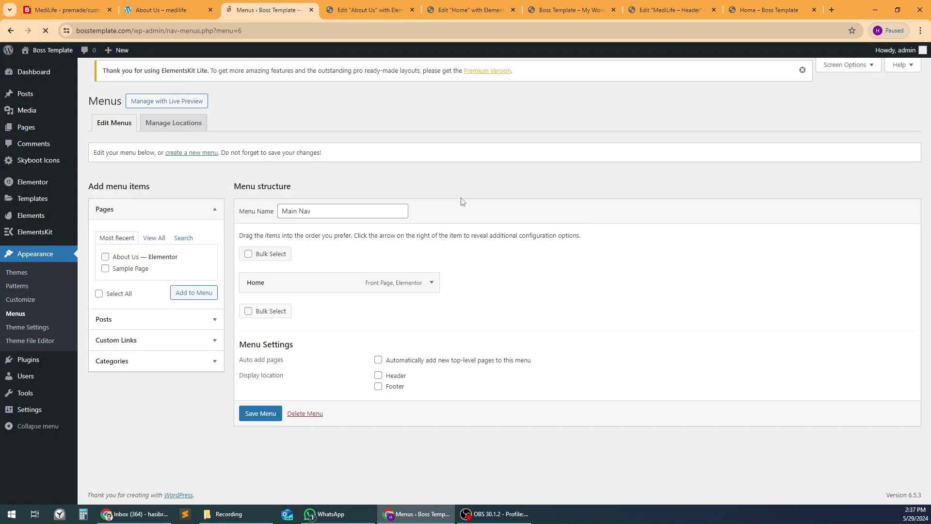
pyautogui.click(153, 243)
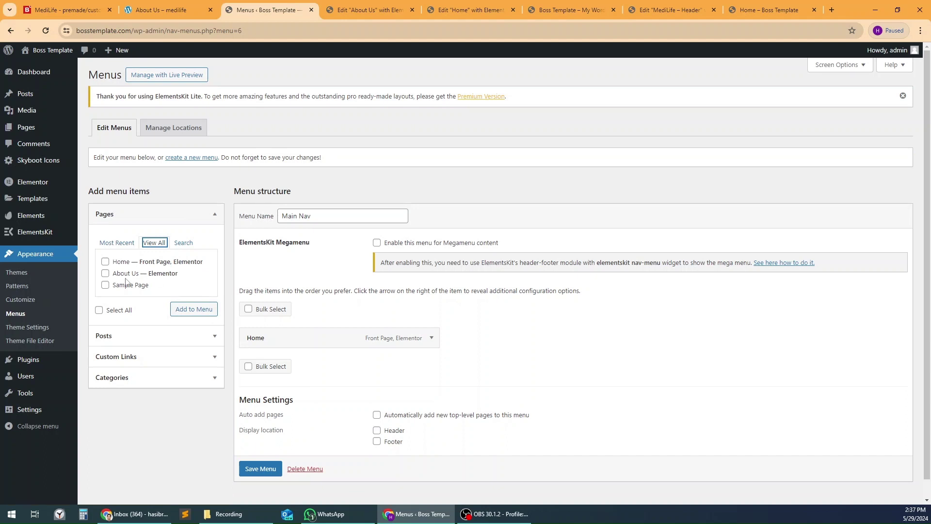
pyautogui.click(105, 273)
pyautogui.click(189, 314)
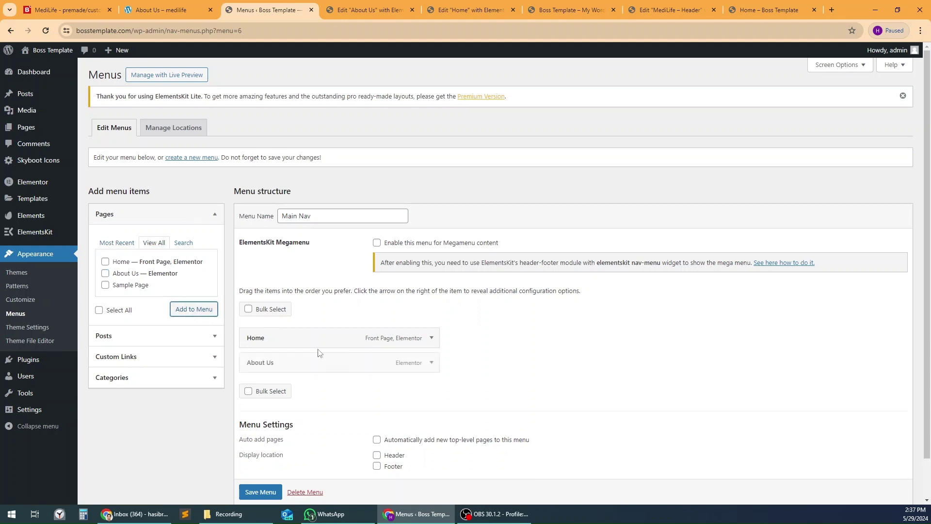
pyautogui.scroll(-1, 254, 490)
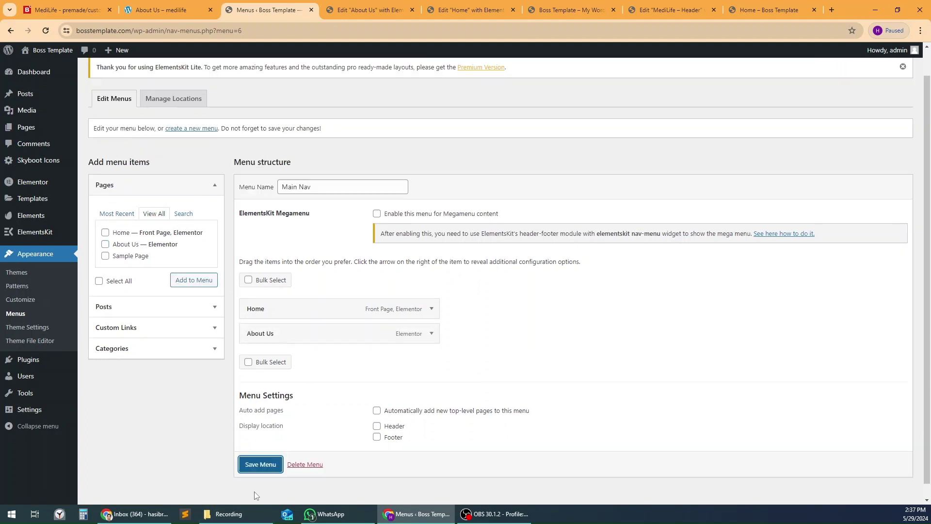
pyautogui.click(260, 466)
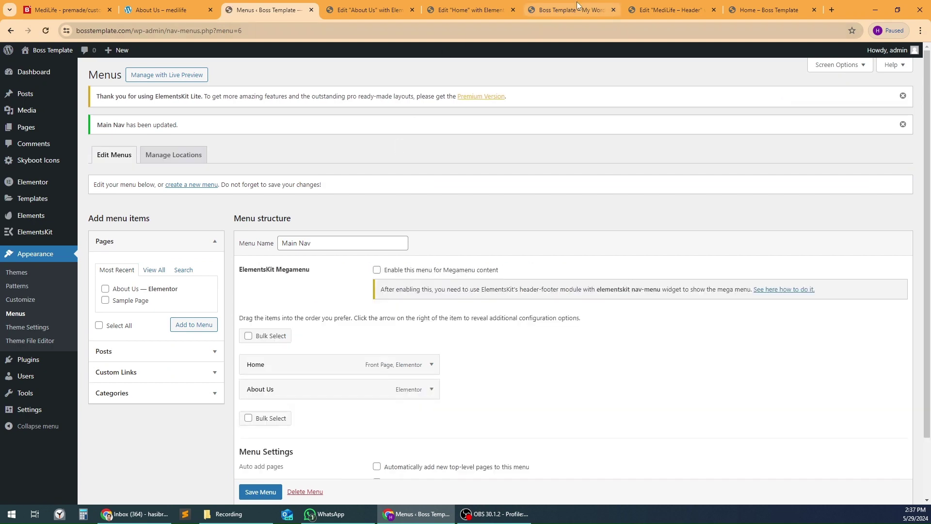
# Step: Reload the live site, open About Us from the header menu, and inspect the title above the page banner
pyautogui.click(577, 1)
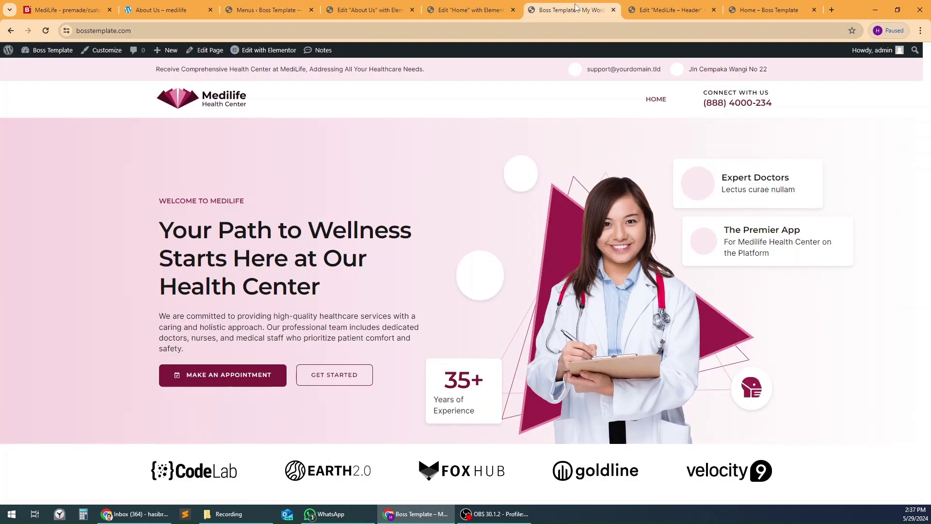
pyautogui.click(45, 31)
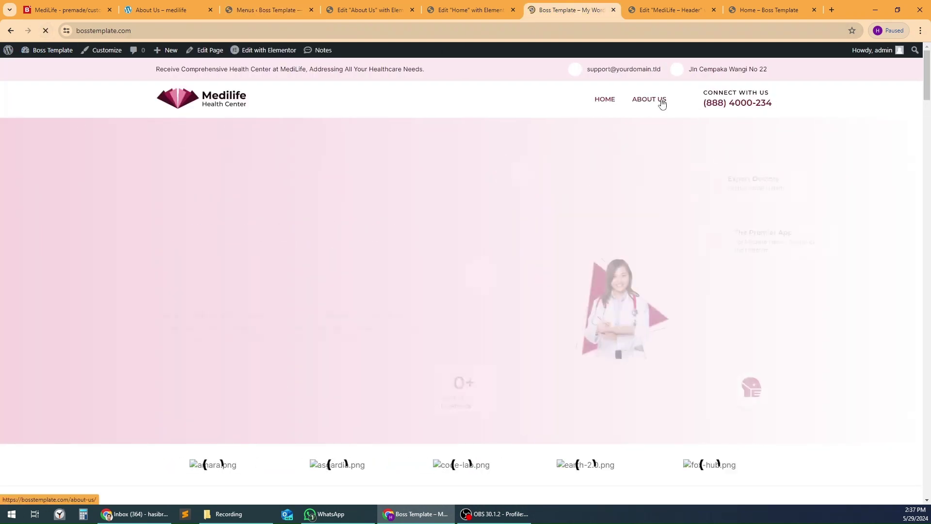
pyautogui.click(652, 100)
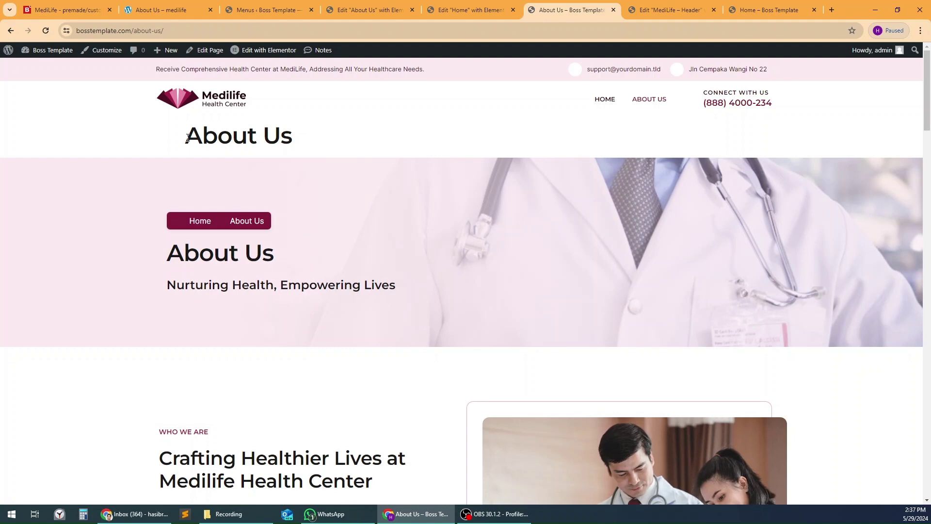
pyautogui.moveTo(187, 138); pyautogui.dragTo(305, 141)
pyautogui.click(435, 141)
pyautogui.moveTo(176, 138); pyautogui.dragTo(382, 141)
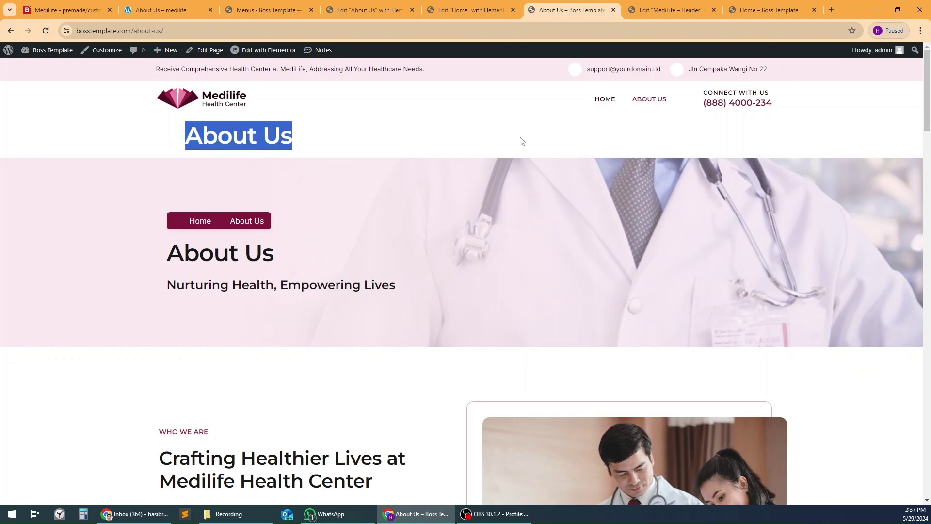
pyautogui.click(407, 147)
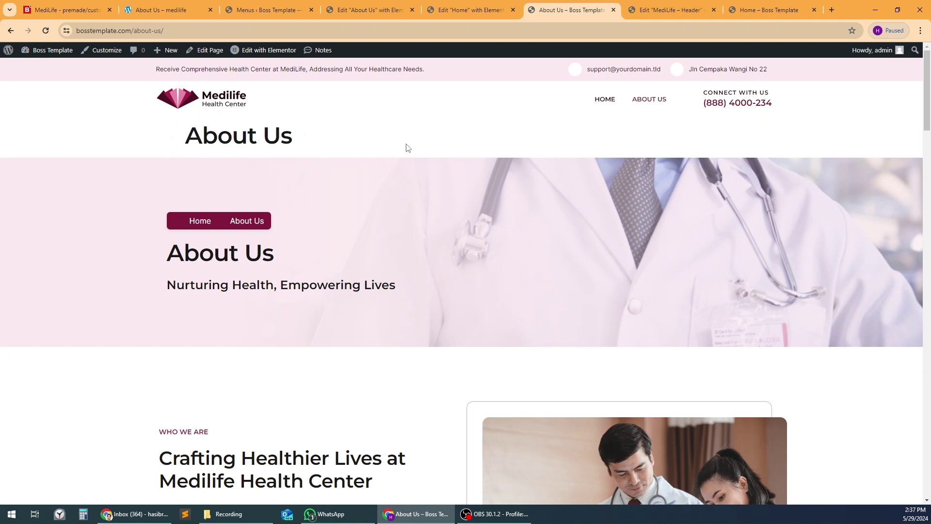
# Step: Close the browser tab with the Home page's Elementor editor
pyautogui.click(456, 11)
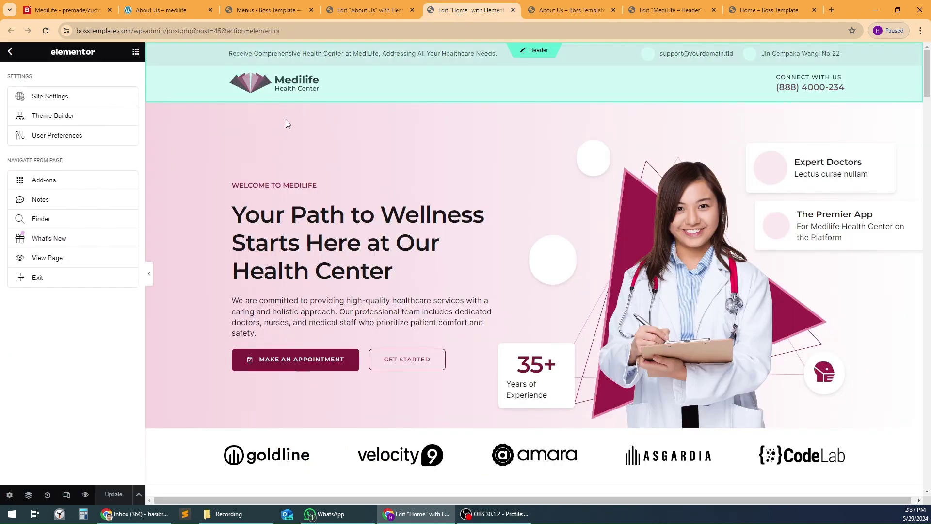
pyautogui.scroll(-4, 594, 342)
pyautogui.scroll(4, 595, 342)
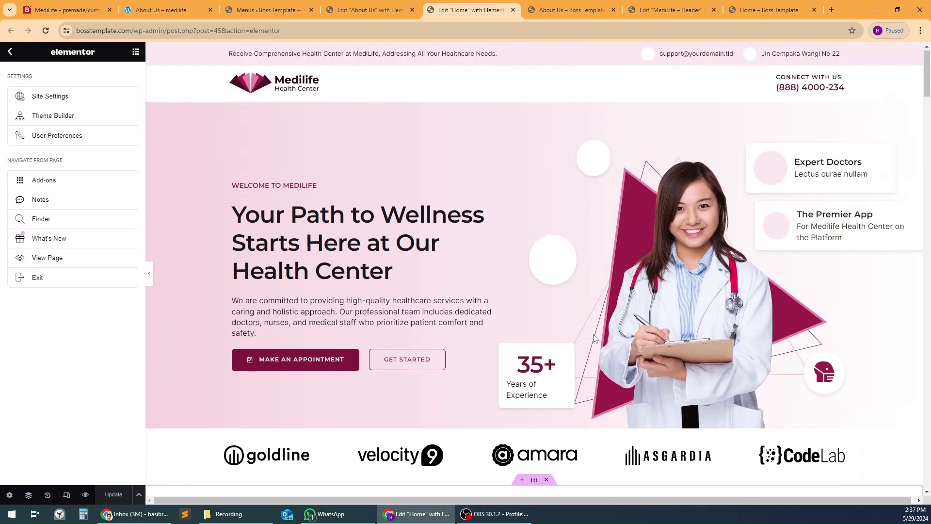
pyautogui.click(513, 9)
# Step: Turn on Hide Title in the About Us page settings in Elementor and update the page
pyautogui.click(368, 12)
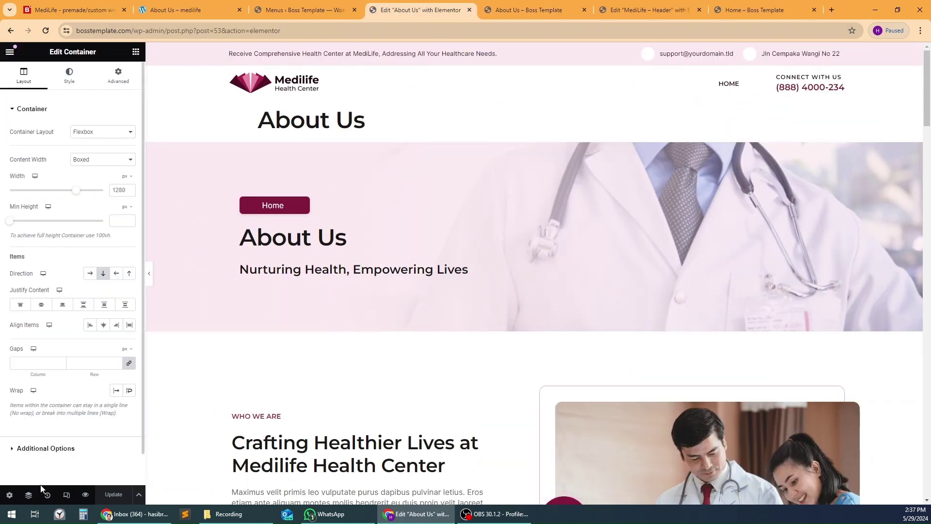
pyautogui.click(9, 495)
pyautogui.moveTo(12, 375); pyautogui.dragTo(50, 377)
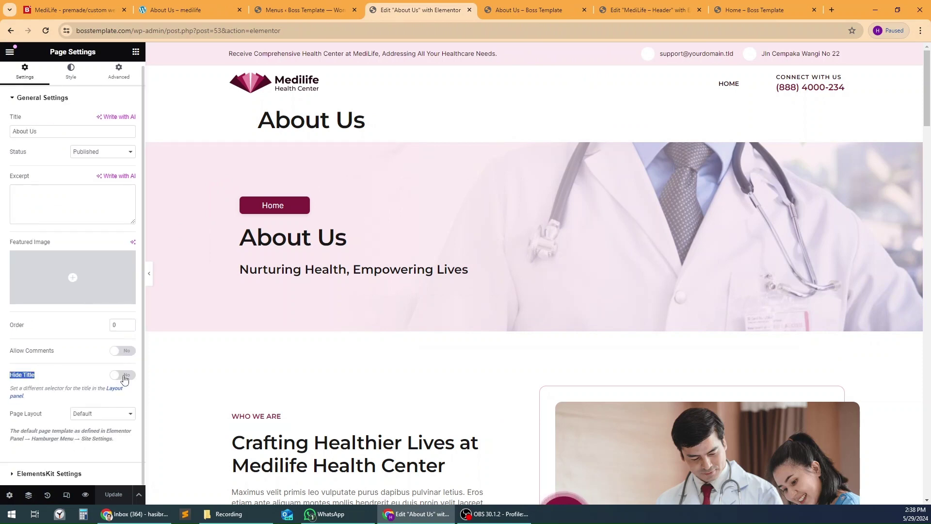
pyautogui.click(123, 375)
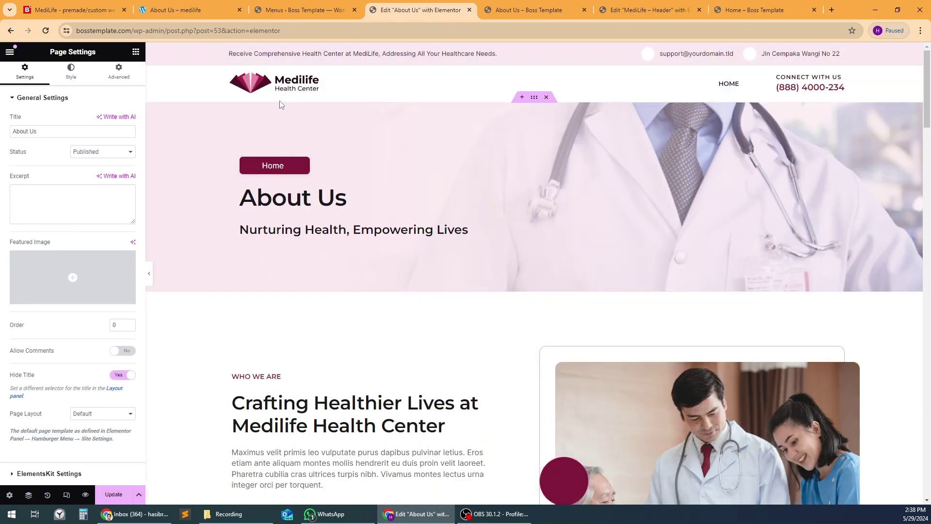
pyautogui.click(115, 495)
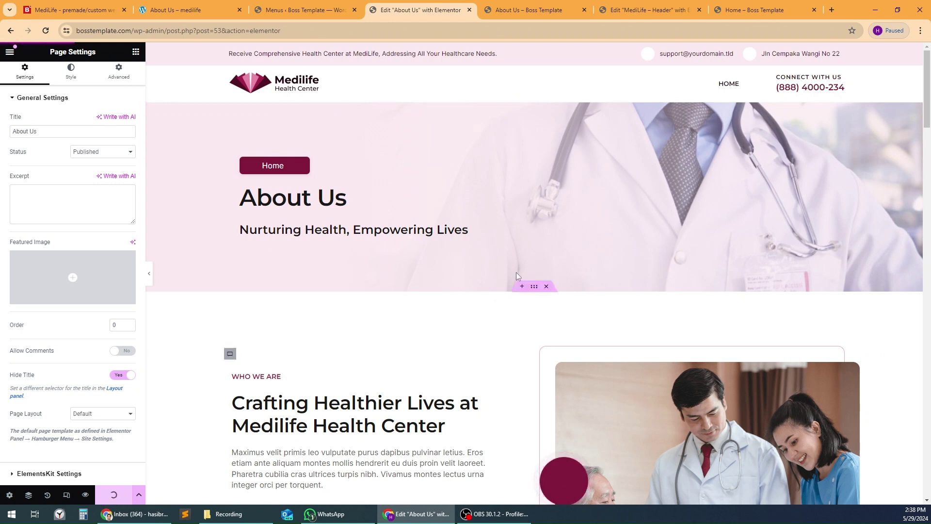
# Step: Reload the live About Us page and examine it from the banner heading down to the footer
pyautogui.click(532, 10)
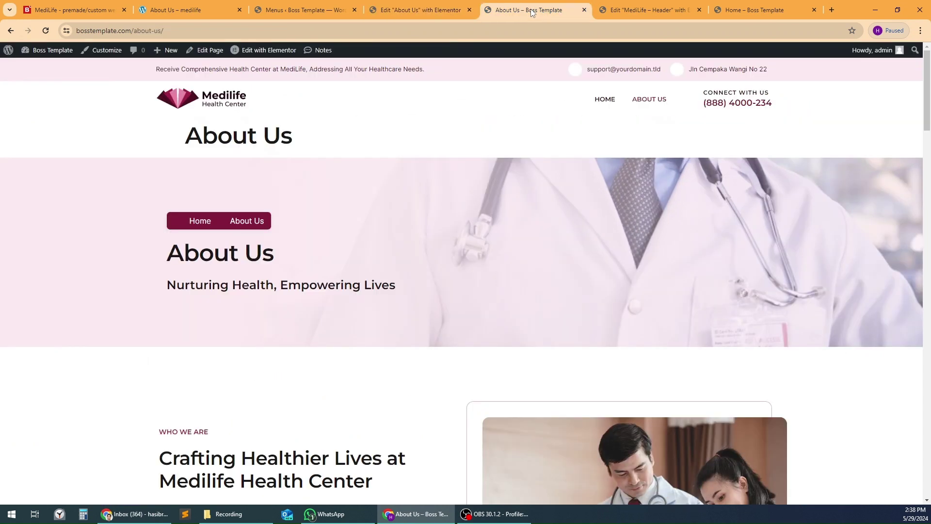
pyautogui.click(45, 31)
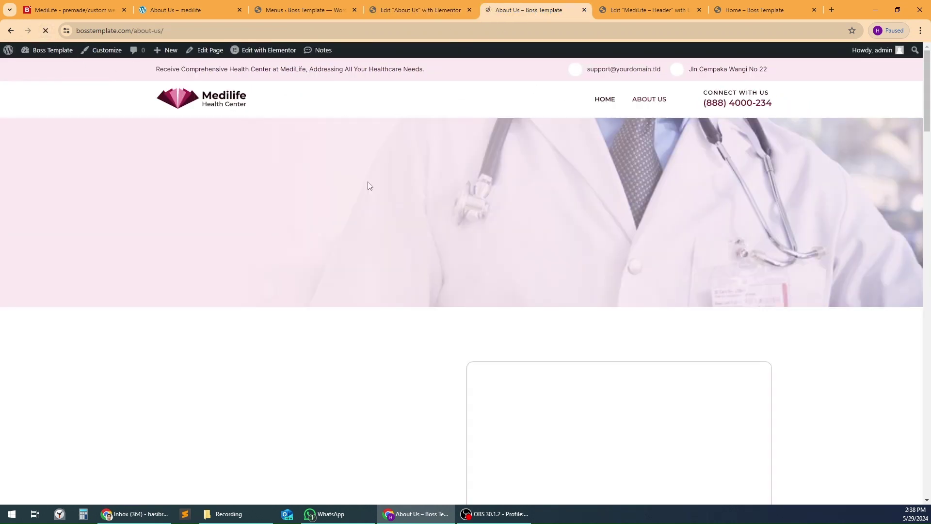
pyautogui.scroll(-20, 316, 176)
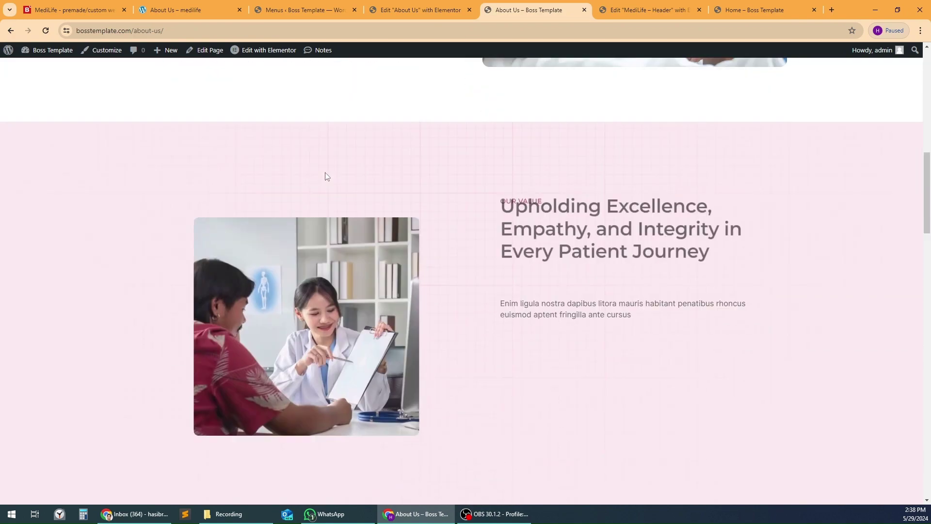
pyautogui.scroll(-15, 325, 177)
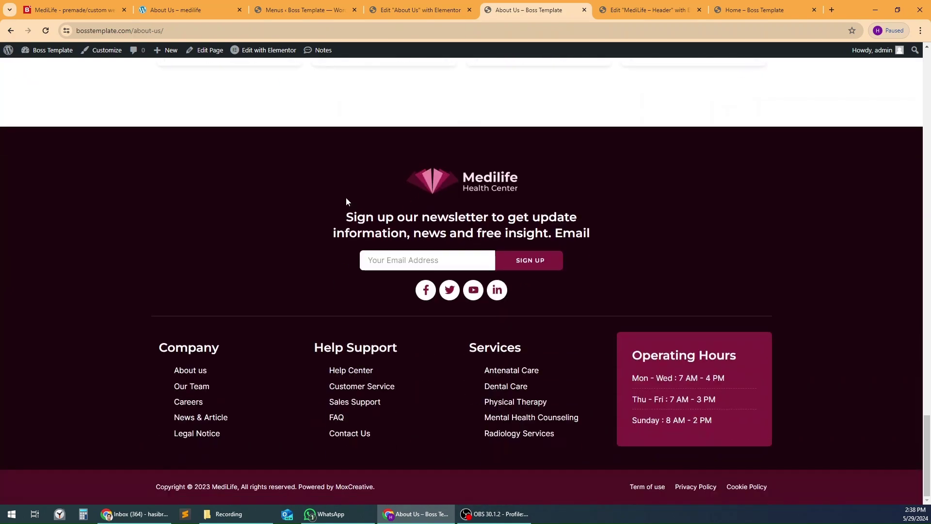
pyautogui.scroll(10, 349, 204)
pyautogui.scroll(20, 361, 214)
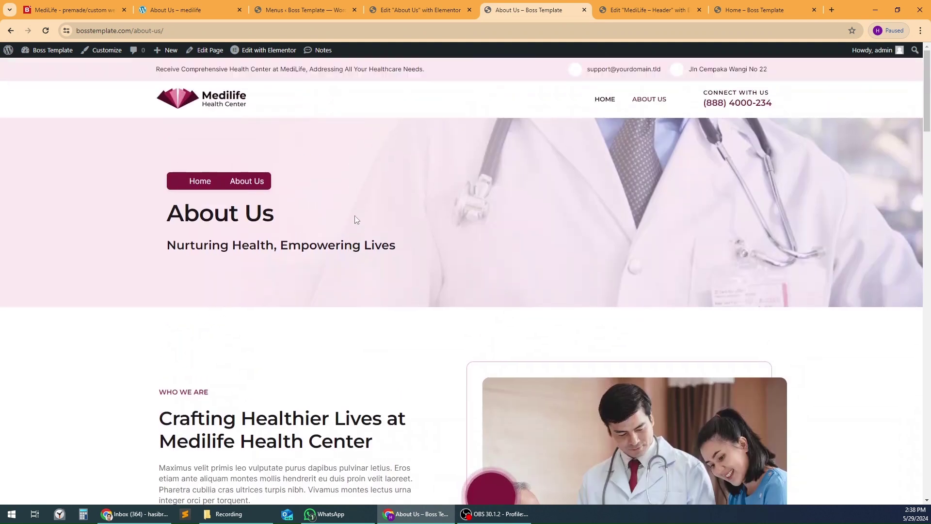
pyautogui.moveTo(178, 215)
pyautogui.mouseDown()
pyautogui.moveTo(306, 218)
pyautogui.moveTo(415, 250)
pyautogui.mouseUp()
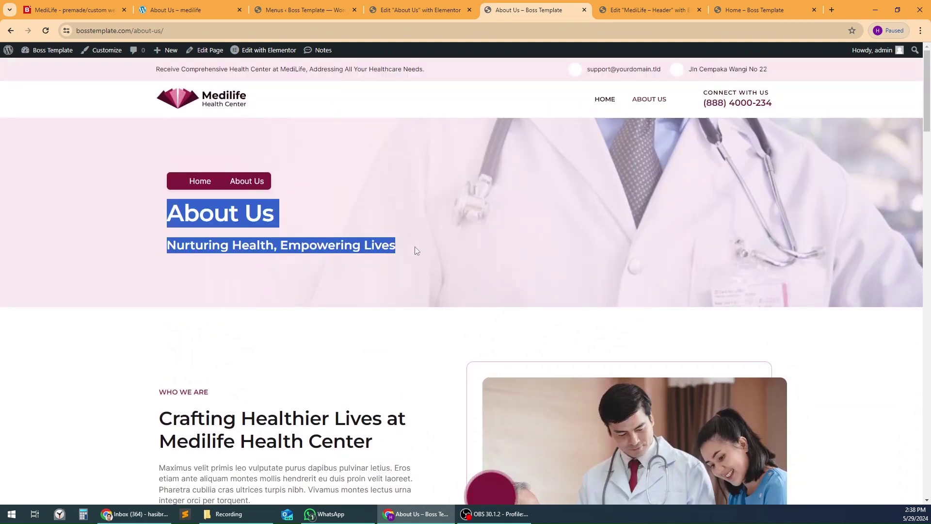
pyautogui.click(193, 217)
pyautogui.moveTo(168, 217); pyautogui.dragTo(446, 267)
pyautogui.click(557, 189)
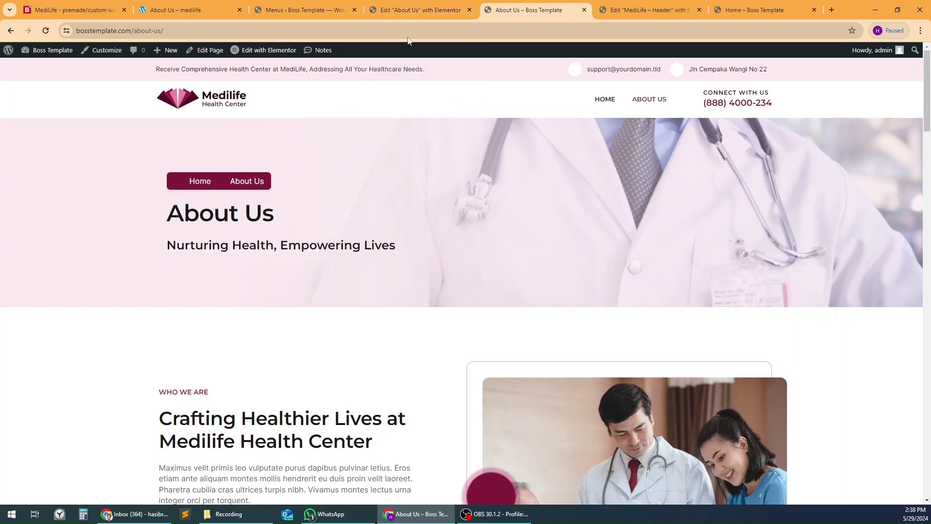
# Step: Review the original MediLife demo's About Us page from the banner to the How It Works section for comparison
pyautogui.click(160, 12)
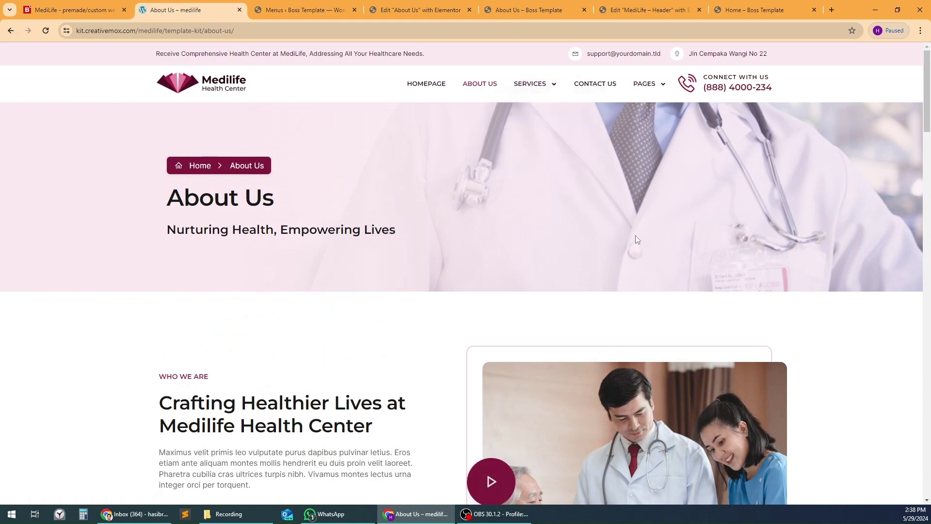
pyautogui.scroll(-12, 642, 219)
pyautogui.scroll(-20, 643, 219)
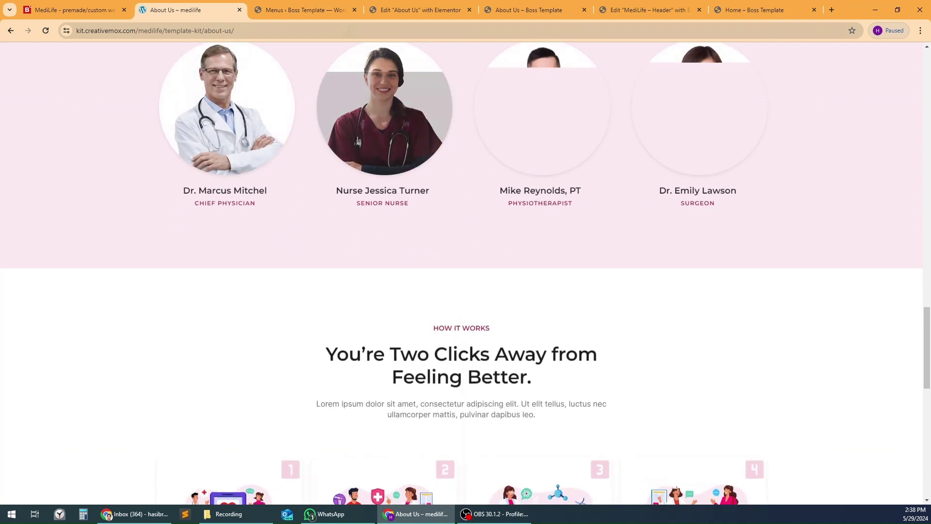
# Step: Open the Contact page of the Hasib Digital website and view its contact details and contact form
pyautogui.click(333, 8)
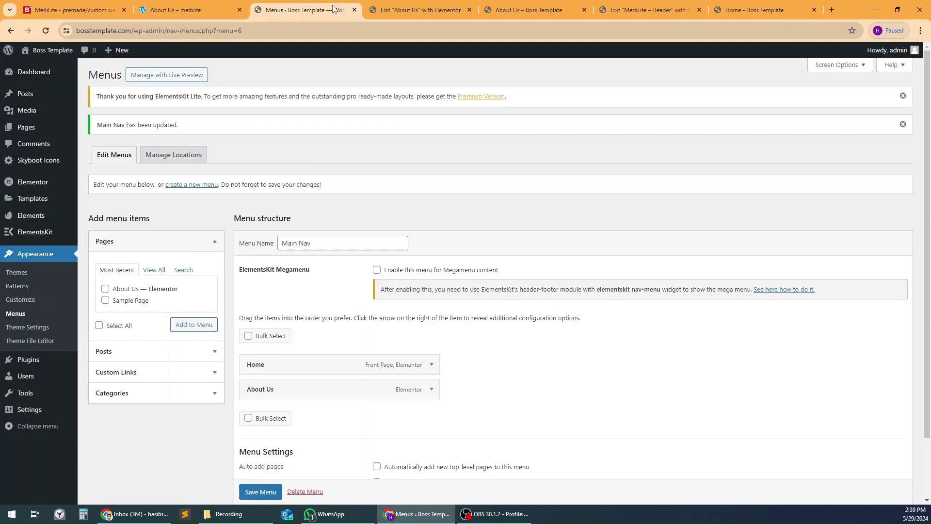
pyautogui.click(77, 10)
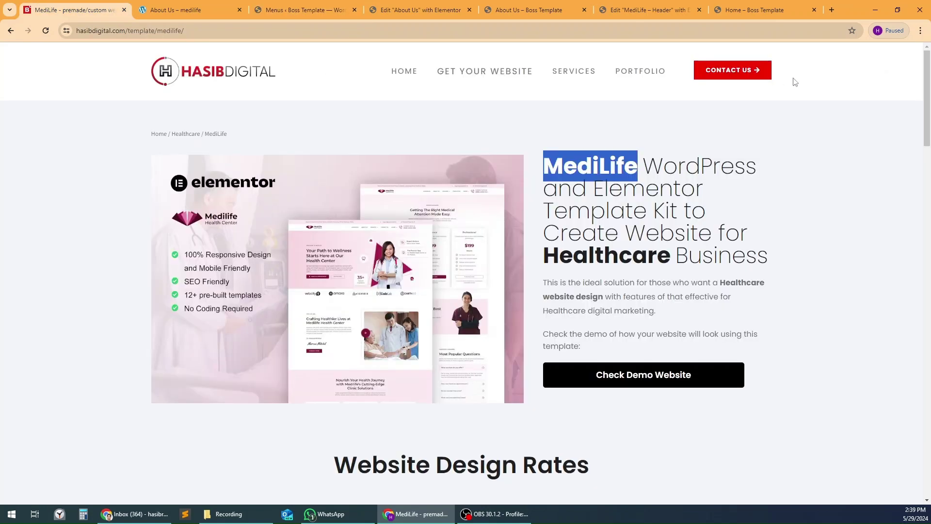
pyautogui.click(833, 103)
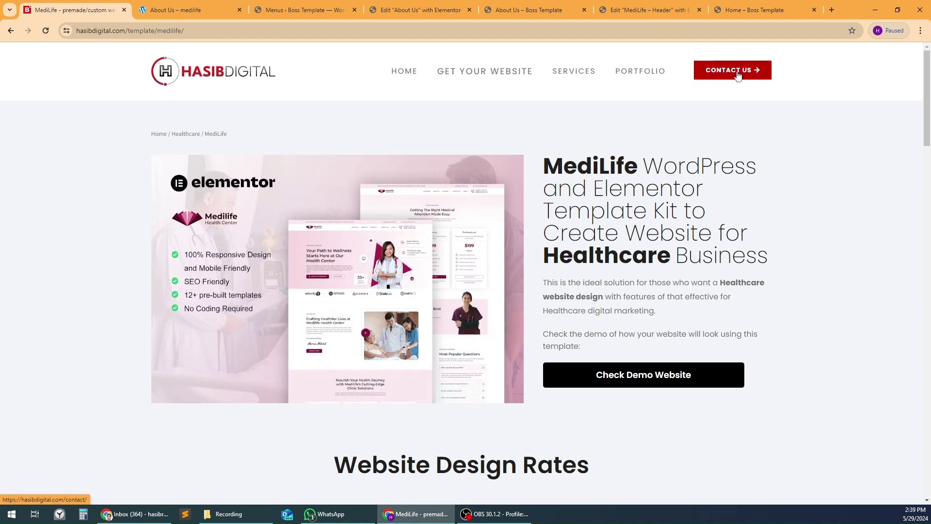
pyautogui.click(737, 75)
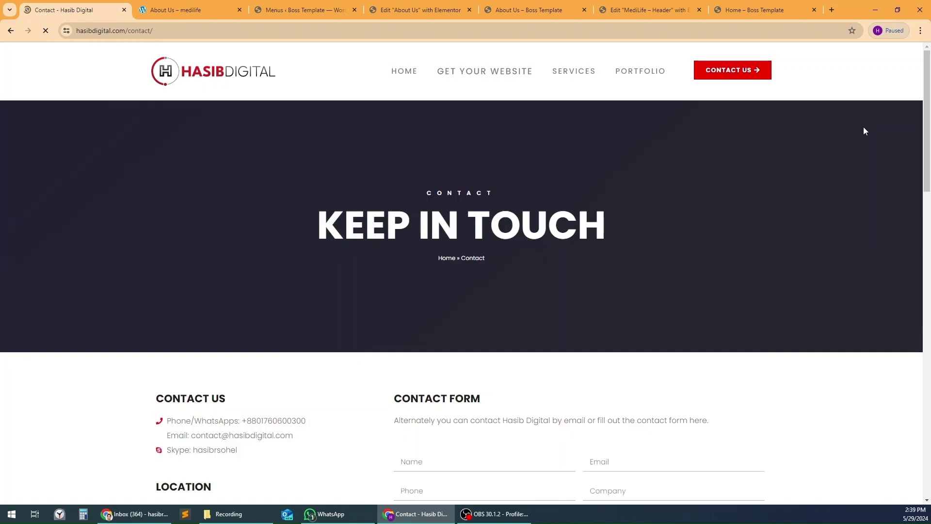
pyautogui.scroll(-3, 518, 239)
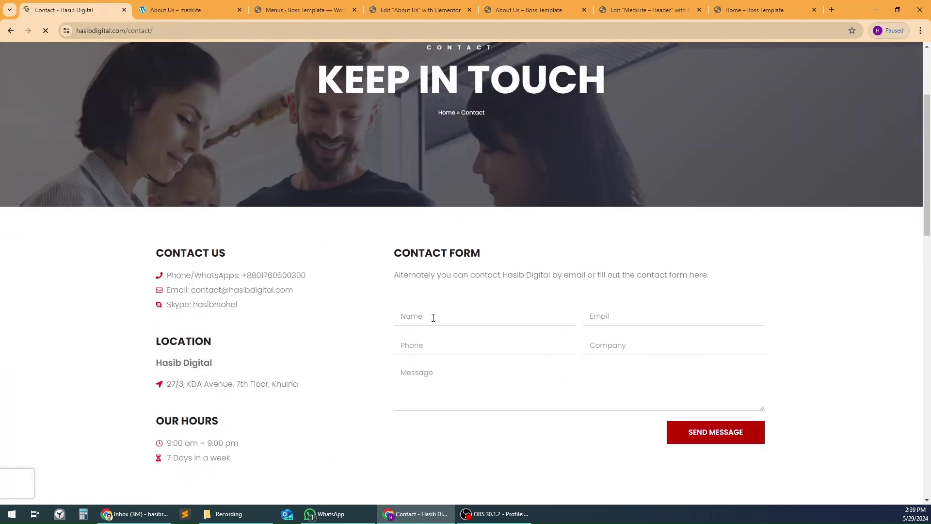